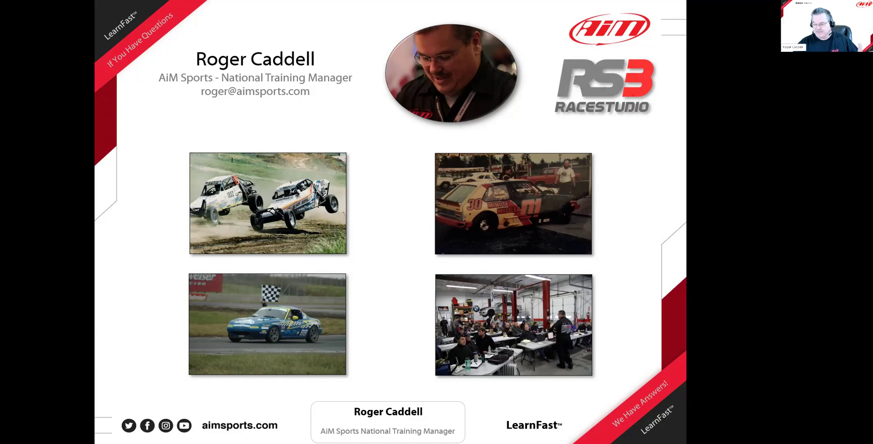
Switch to RaceStudio3 and review the default units of measure in the Language and Units Preferences
key("alt+Tab")
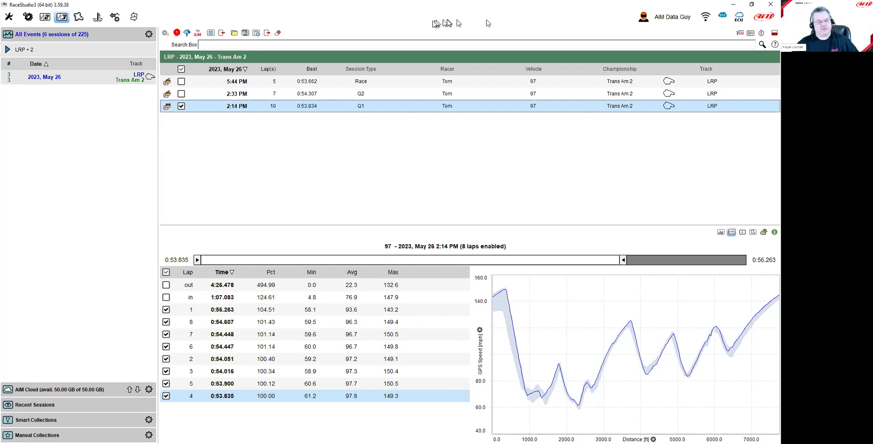
left_click(9, 17)
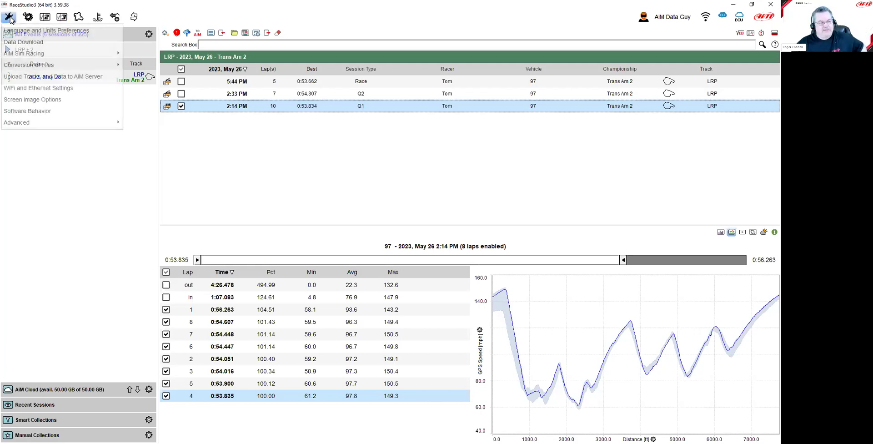
left_click(52, 32)
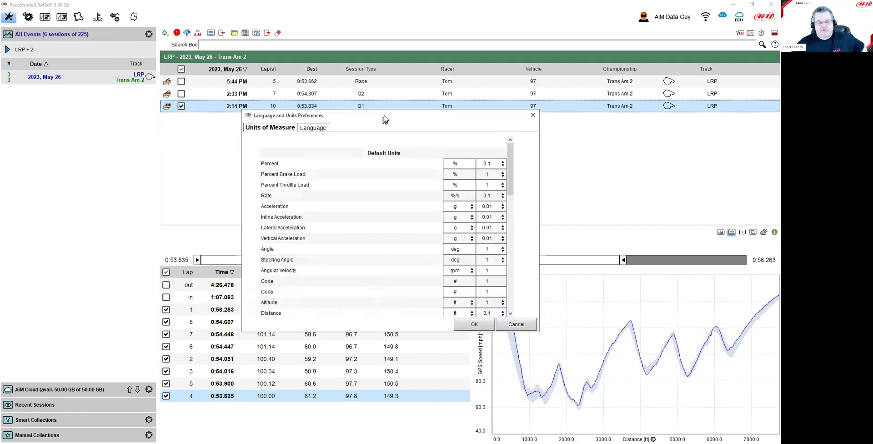
left_click_drag(385, 119, 394, 74)
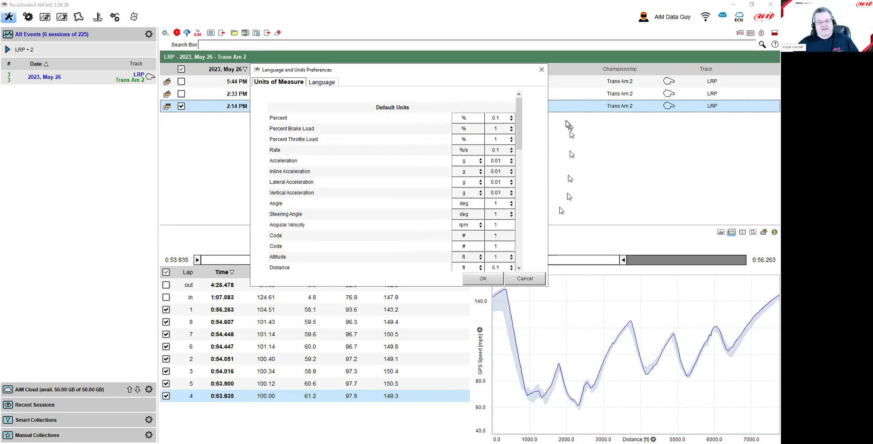
left_click_drag(521, 109, 532, 122)
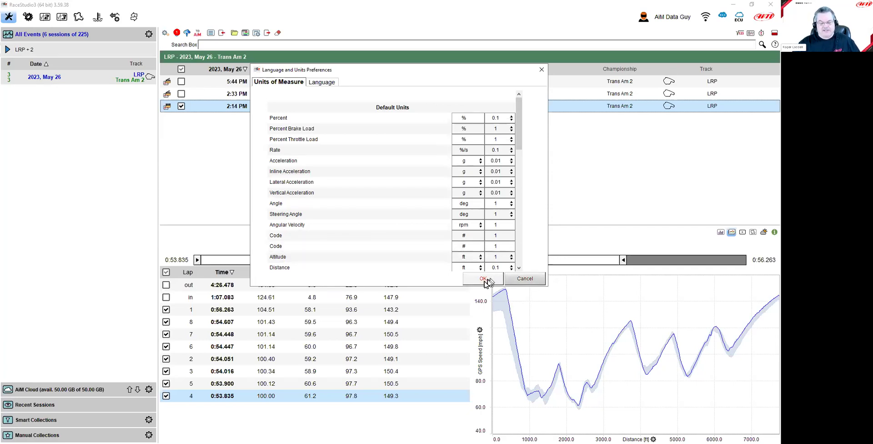
left_click(533, 281)
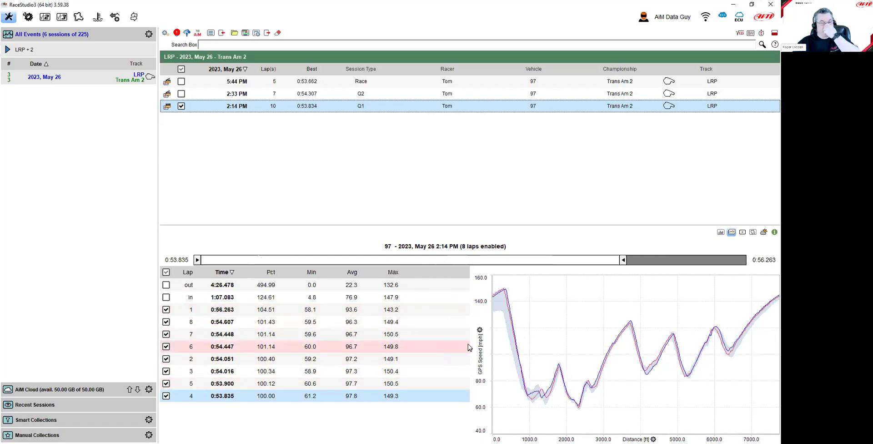
Hide the session preview and show it again below the database
left_click(774, 34)
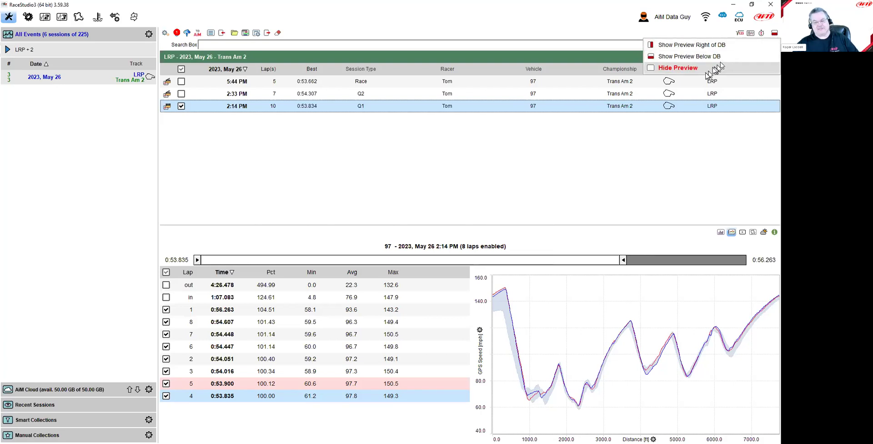
left_click(674, 68)
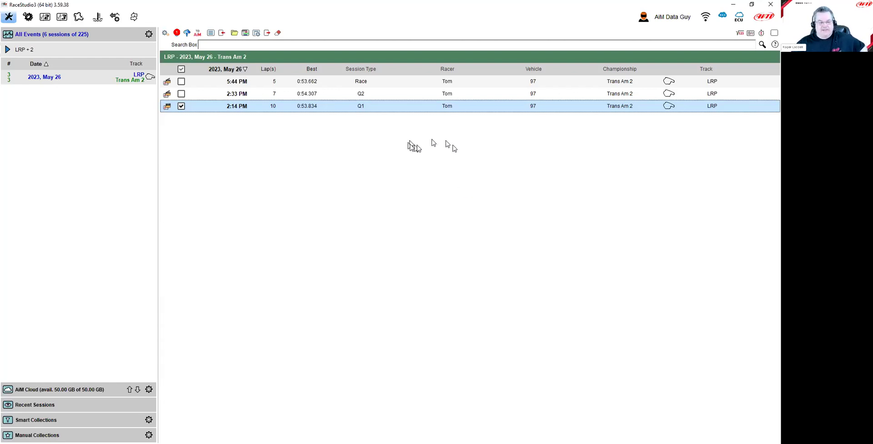
left_click(774, 33)
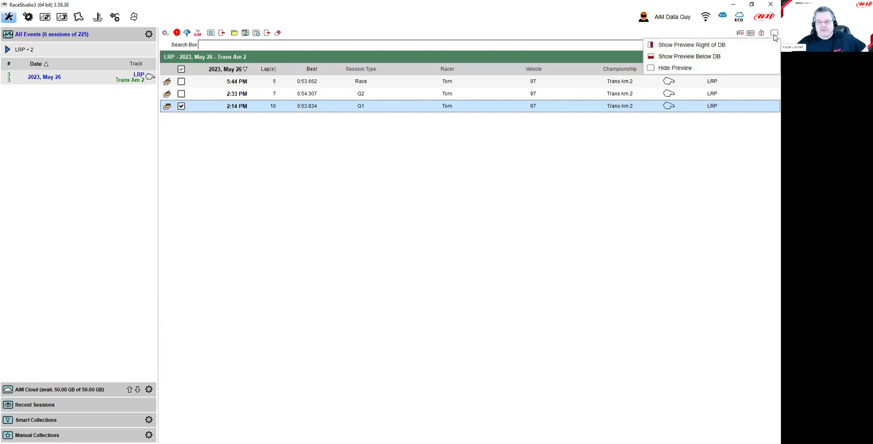
left_click(715, 57)
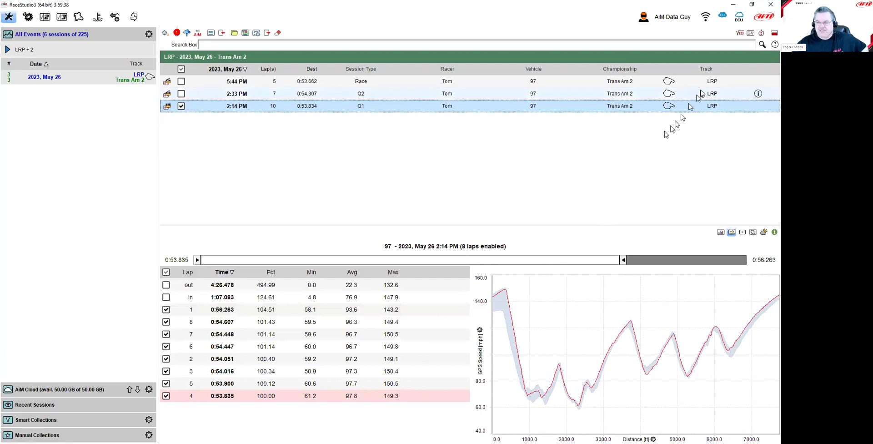
Show the session preview to the right of the database and return it below the database
left_click(776, 35)
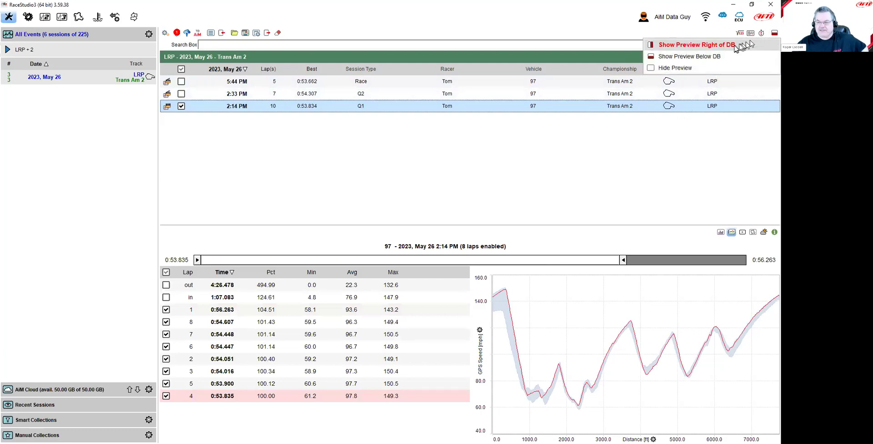
left_click(691, 44)
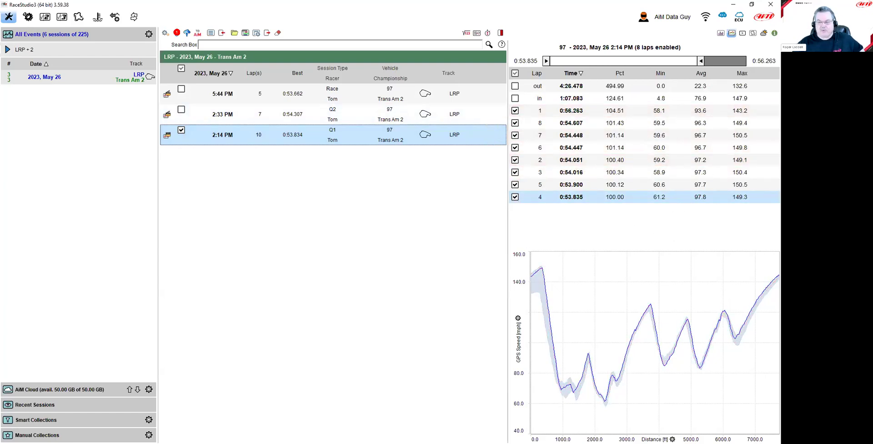
left_click(500, 33)
left_click(514, 55)
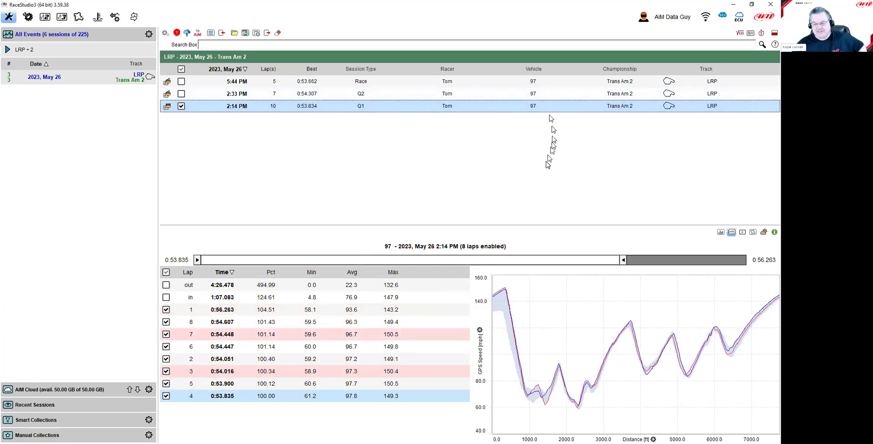
Try sorting the Q1 session's laps by fastest time and leave them sorted by ascending lap number
left_click(733, 233)
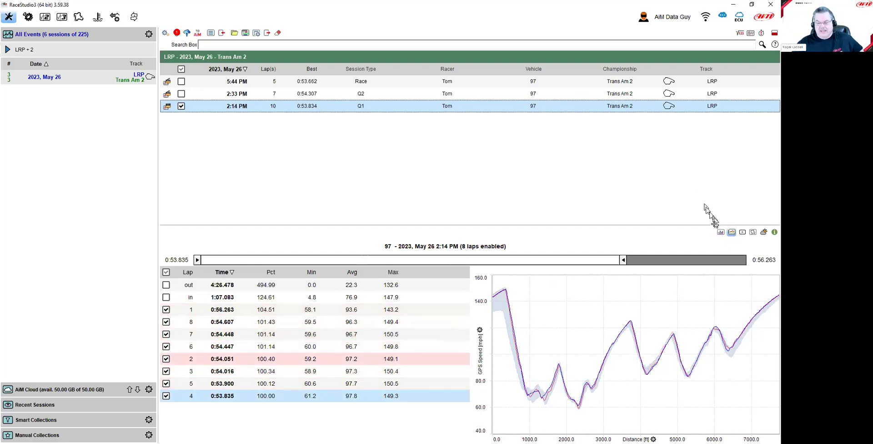
left_click(732, 234)
left_click(732, 233)
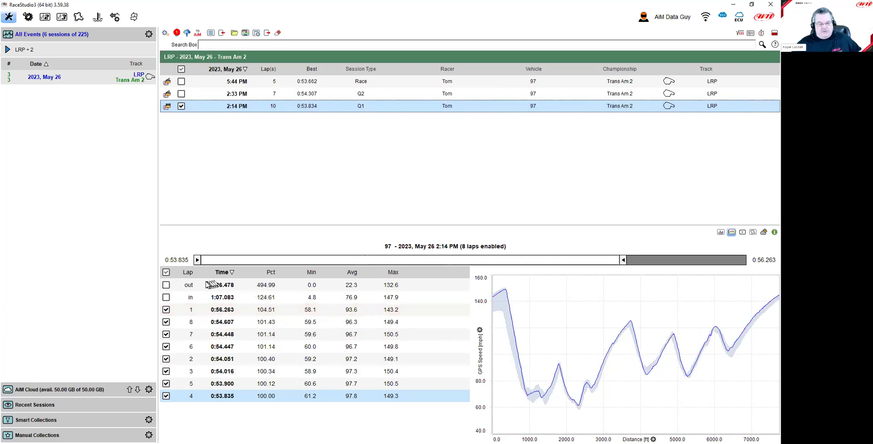
left_click(189, 273)
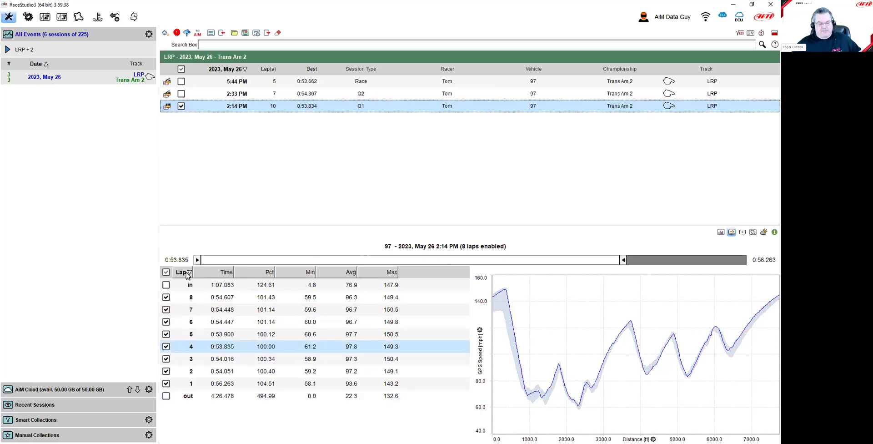
left_click(187, 275)
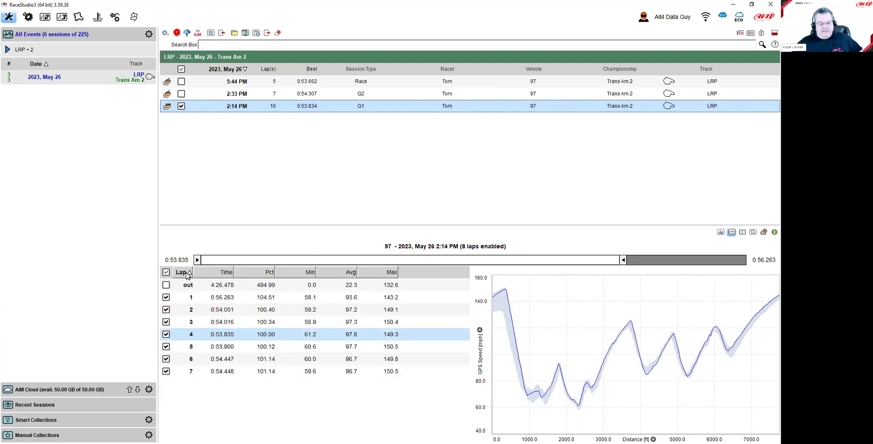
left_click(224, 274)
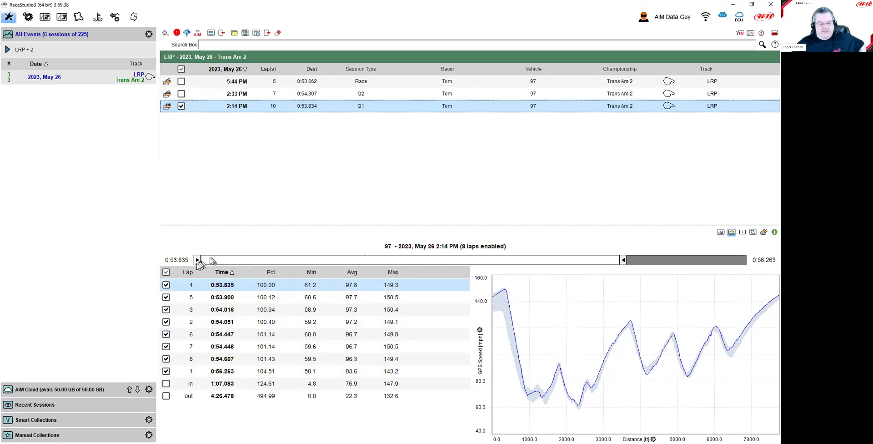
left_click(184, 273)
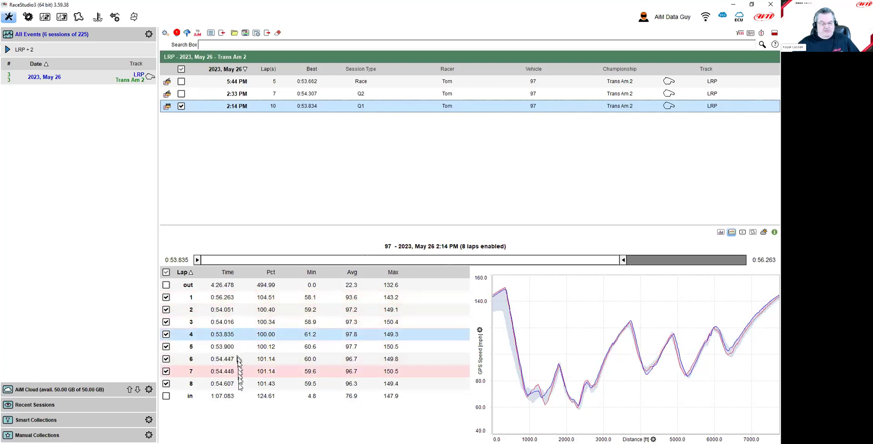
Disable lap 1 to compare the speed trace without it, and re-enable it through the lap-time range filter
left_click(166, 298)
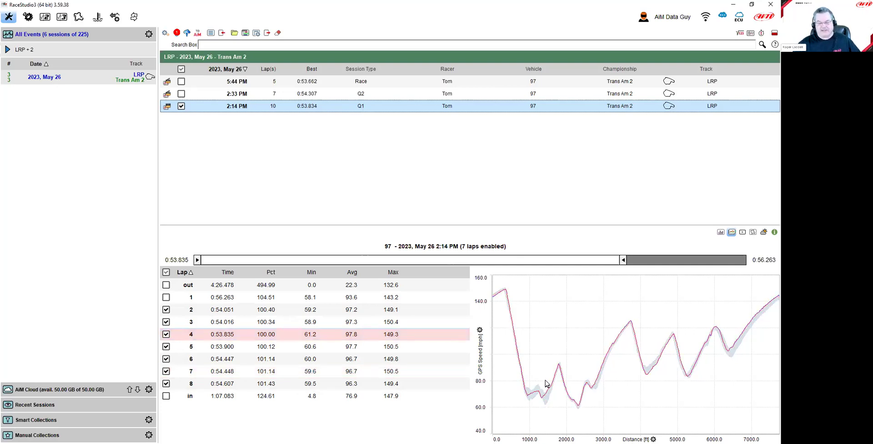
left_click(552, 382)
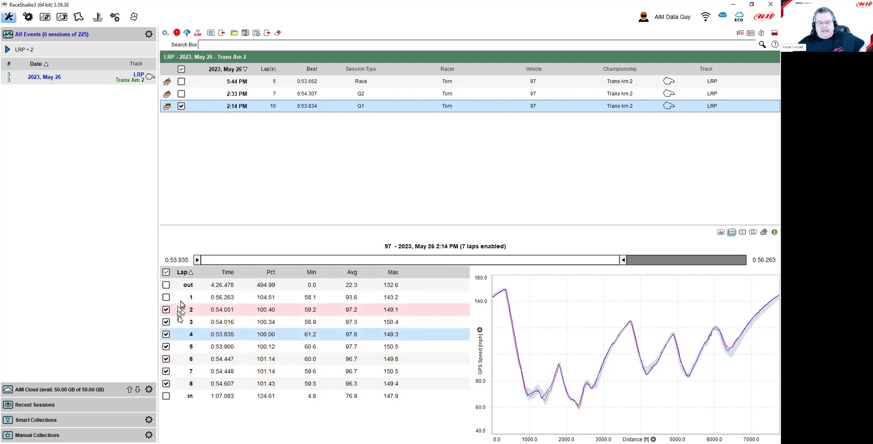
left_click(286, 339)
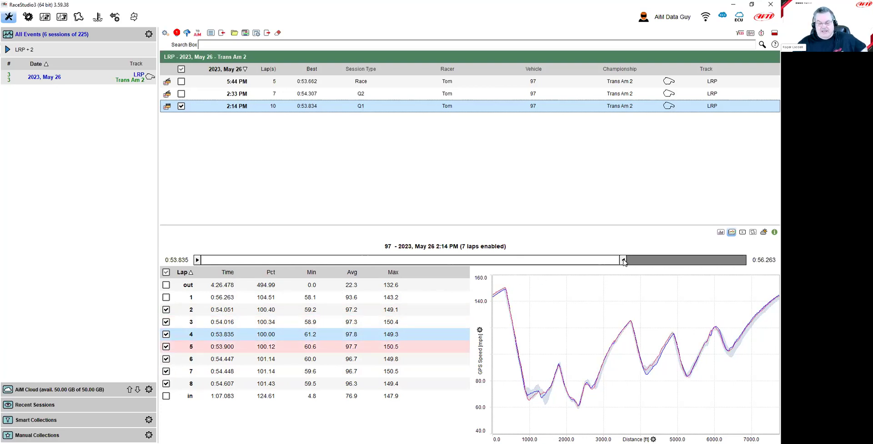
left_click_drag(609, 264, 623, 264)
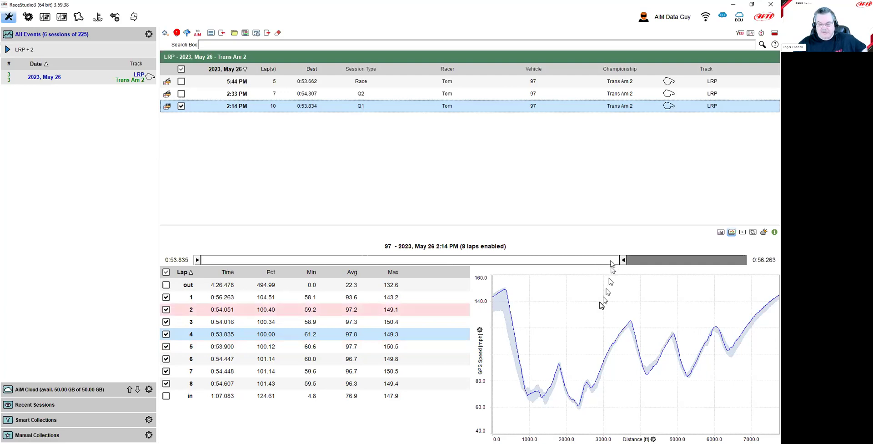
Highlight lap 2 and raise the lap-time range's lower limit to 0:53.900 to exclude lap 4
left_click(407, 310)
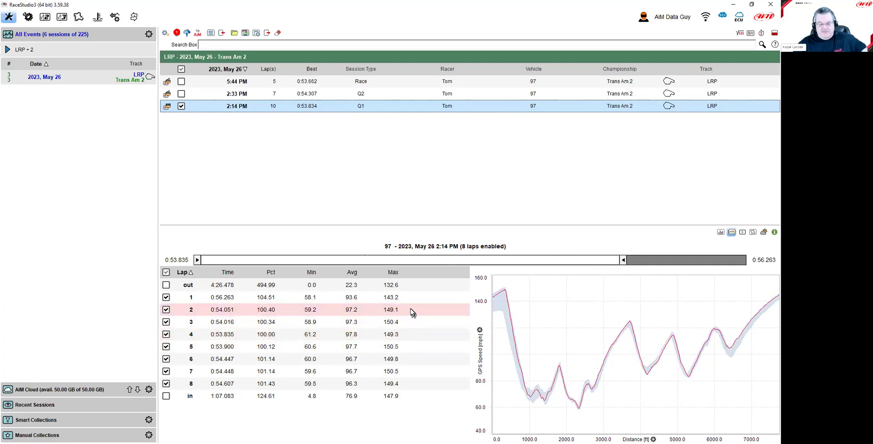
left_click(623, 261)
left_click_drag(201, 261, 226, 262)
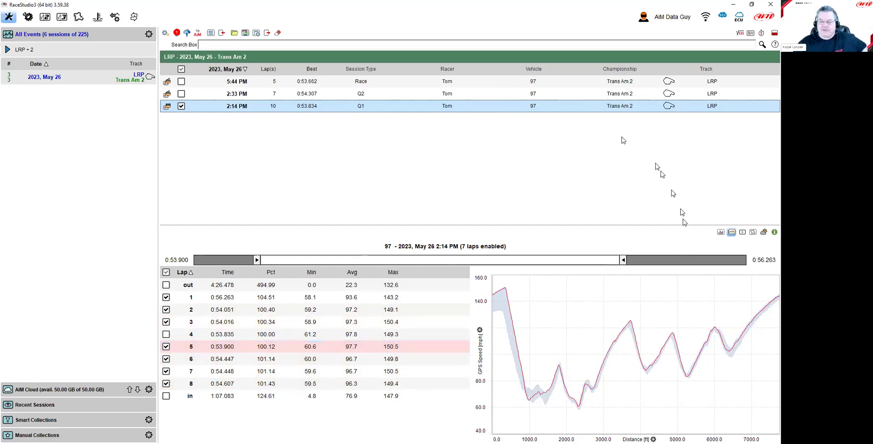
Show the Q1 session's information, open its comment for editing and dismiss the comment dialog
left_click(774, 233)
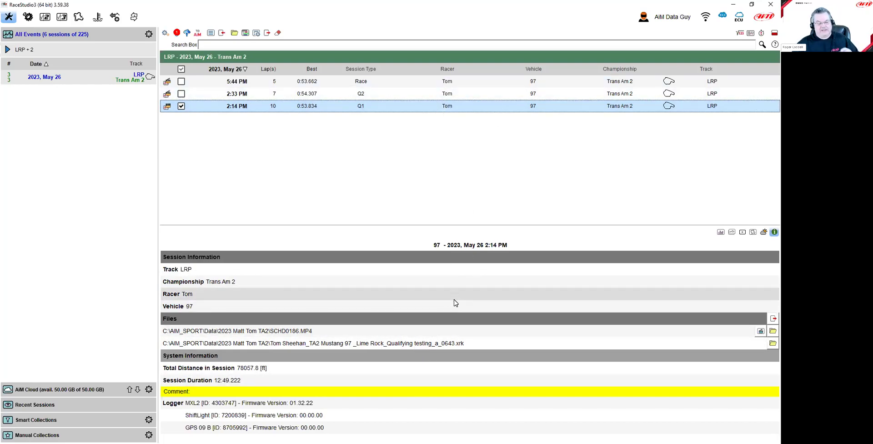
mouse_move(216, 393)
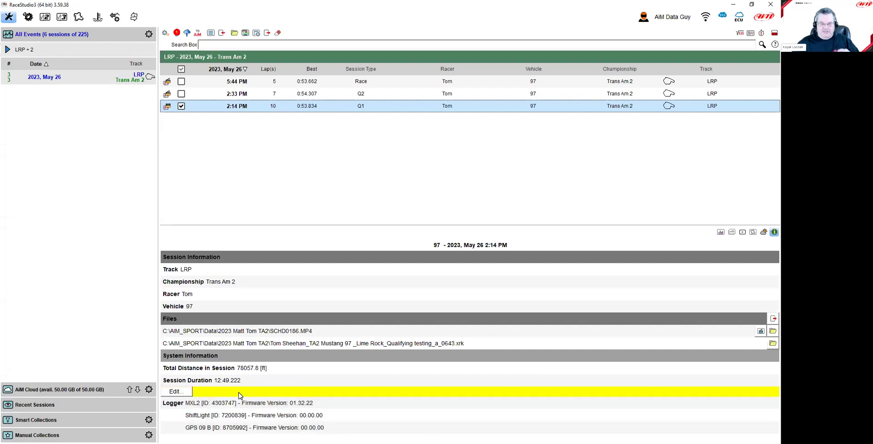
left_click(175, 391)
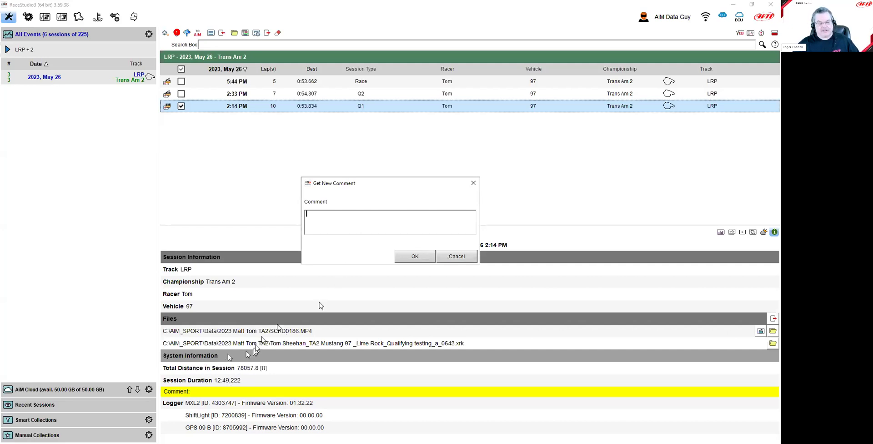
left_click(457, 256)
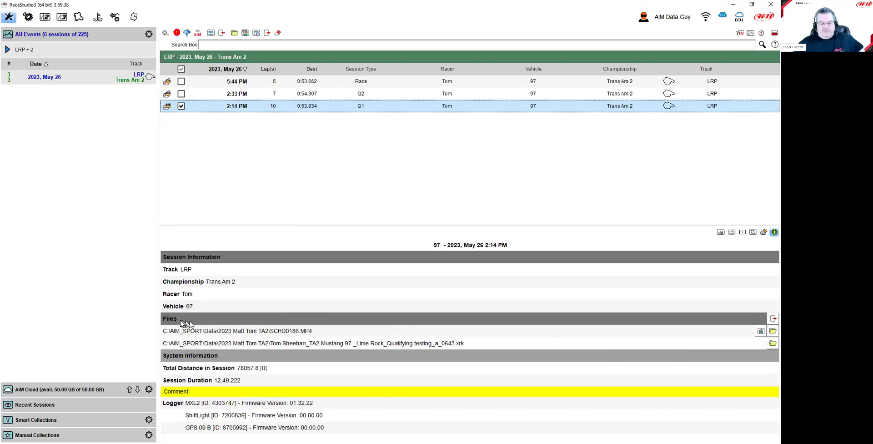
Export the Q1 session's files to the Desktop folder
left_click(773, 319)
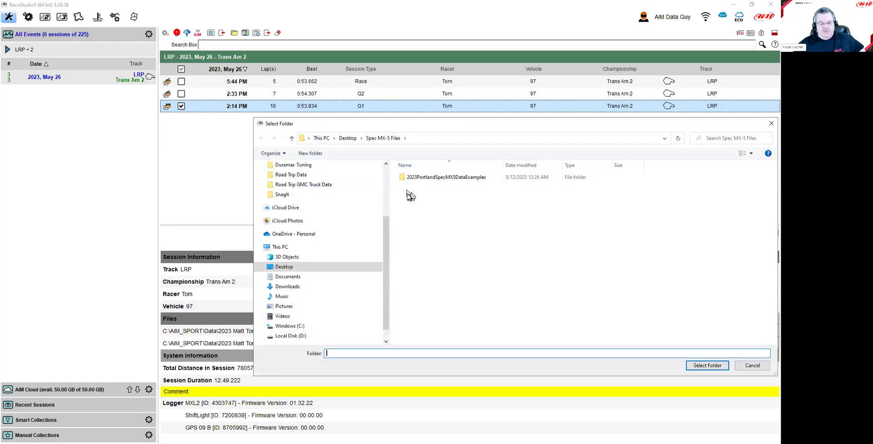
left_click(295, 266)
left_click(708, 365)
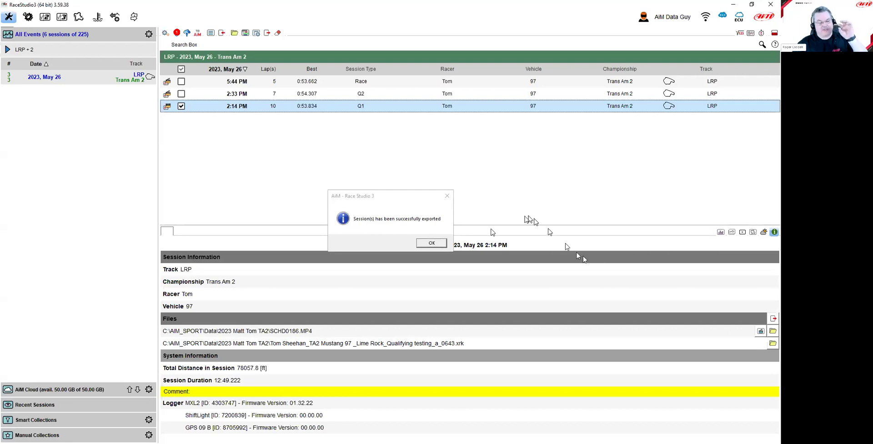
left_click(424, 245)
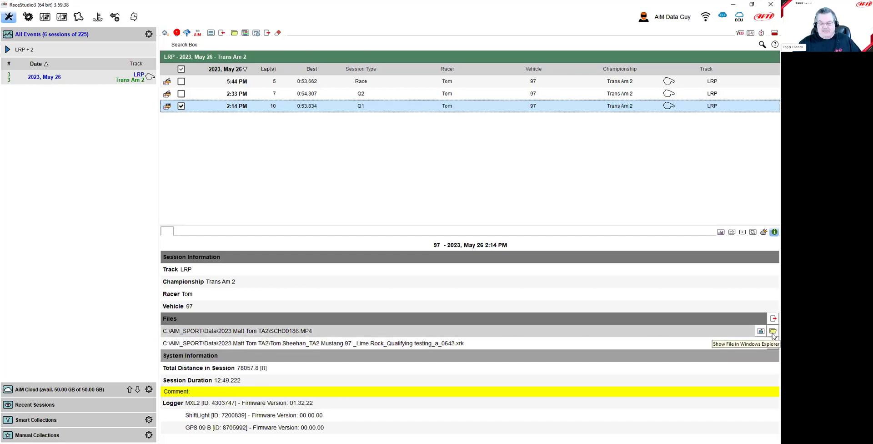
Locate the session's SCHD0186.MP4 video and its .xrk data file in Windows Explorer
left_click(772, 331)
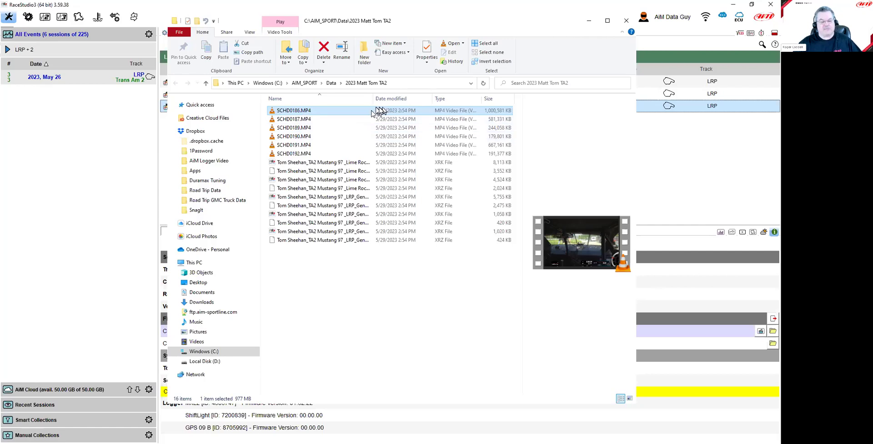
left_click(626, 20)
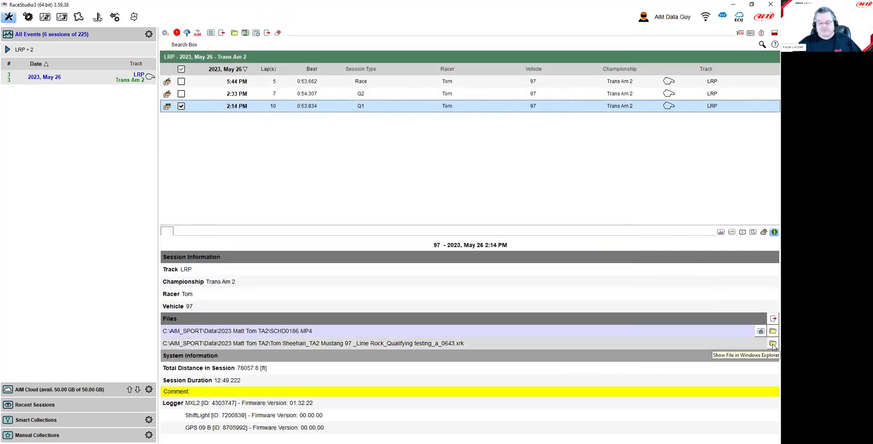
left_click(772, 344)
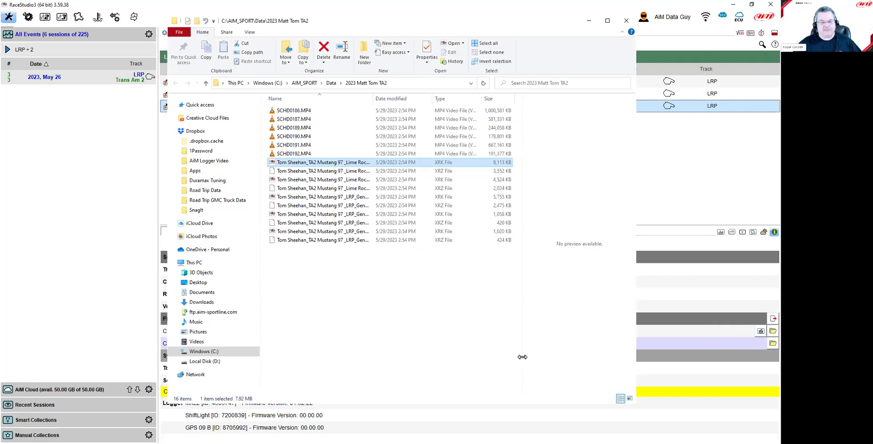
Close the file window, play the Q1 session's SCHD0186.MP4 video, pause it at about 03:07 and close the player
left_click(627, 20)
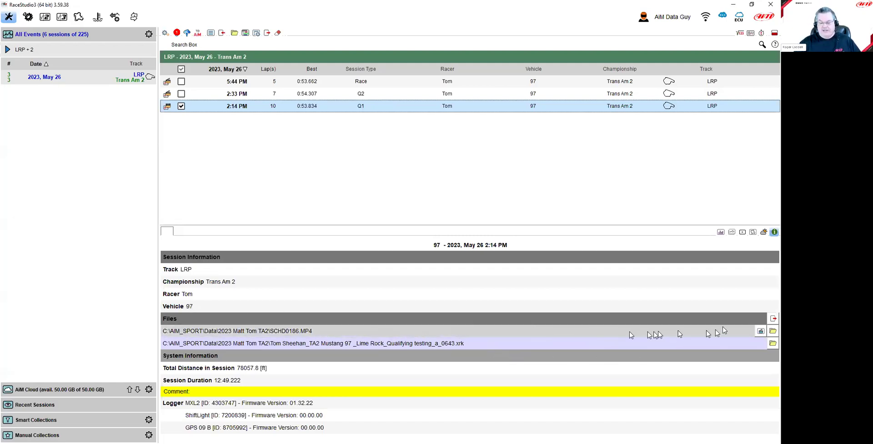
left_click(762, 332)
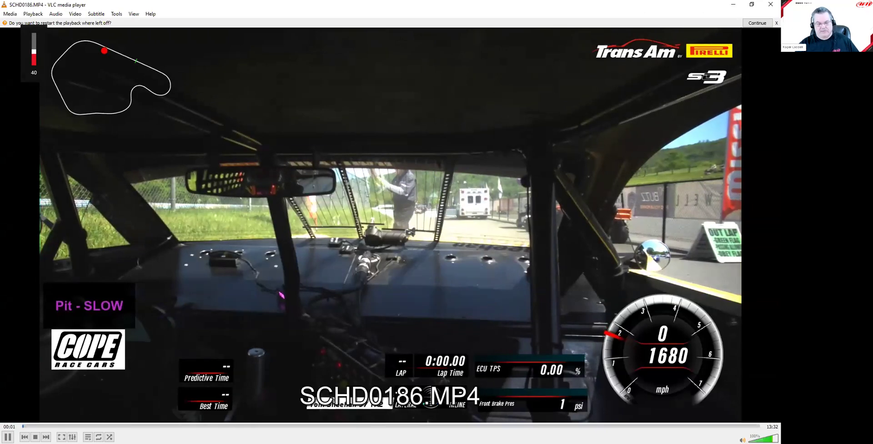
left_click(7, 437)
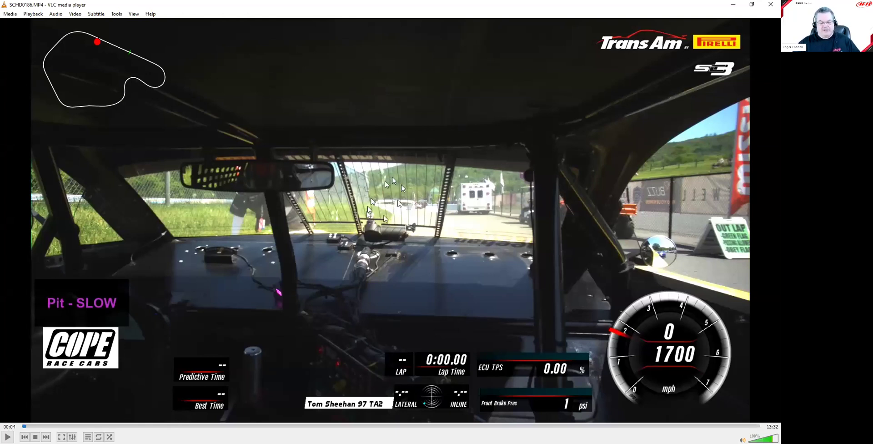
left_click(192, 426)
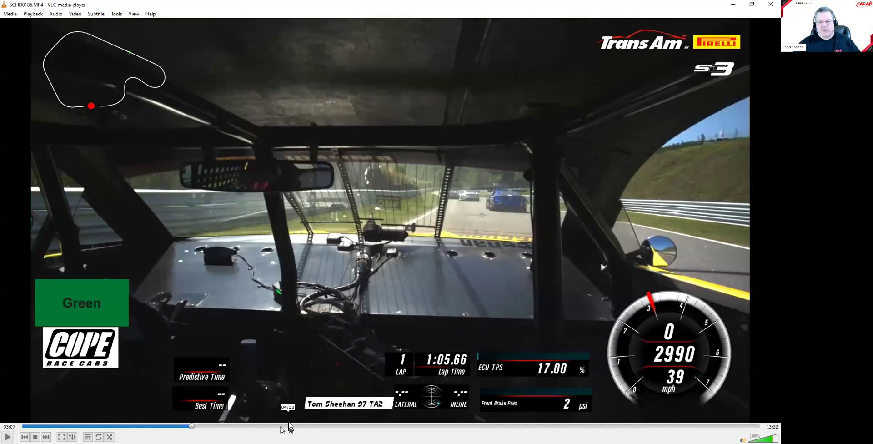
left_click(769, 5)
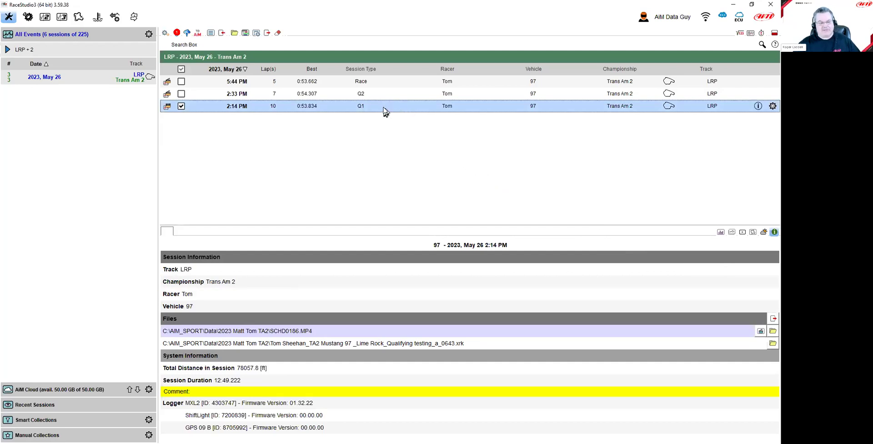
Show the actions available for the Q1 session and dismiss them without choosing one
left_click(204, 46)
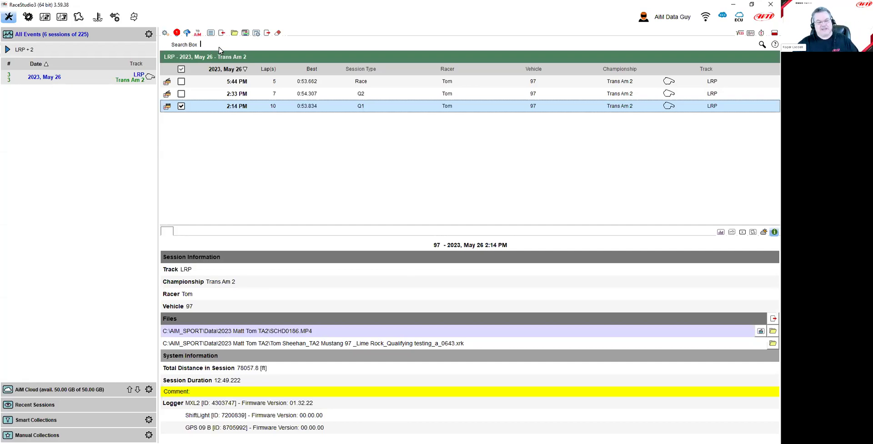
mouse_move(241, 387)
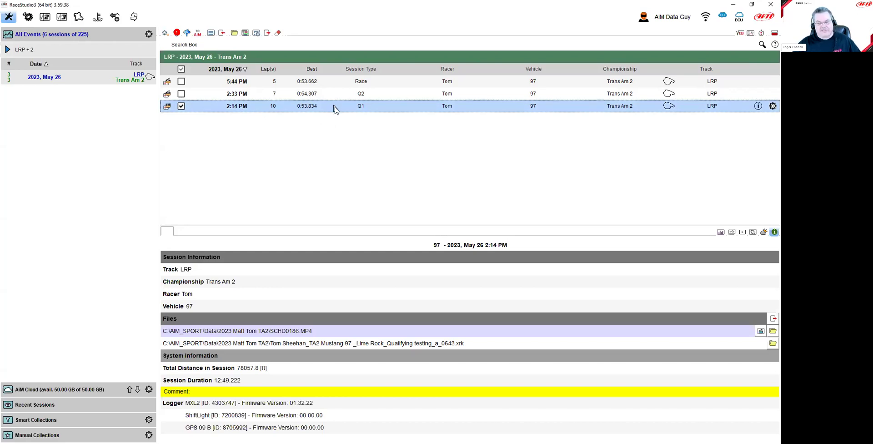
left_click_drag(339, 113, 299, 110)
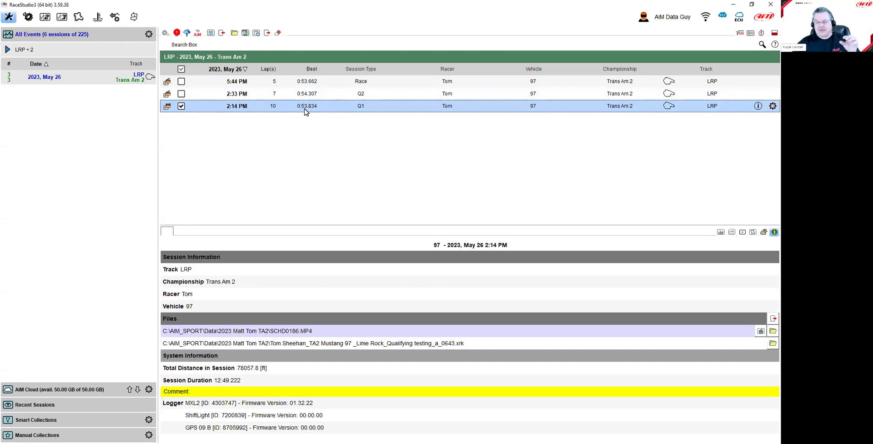
right_click(305, 112)
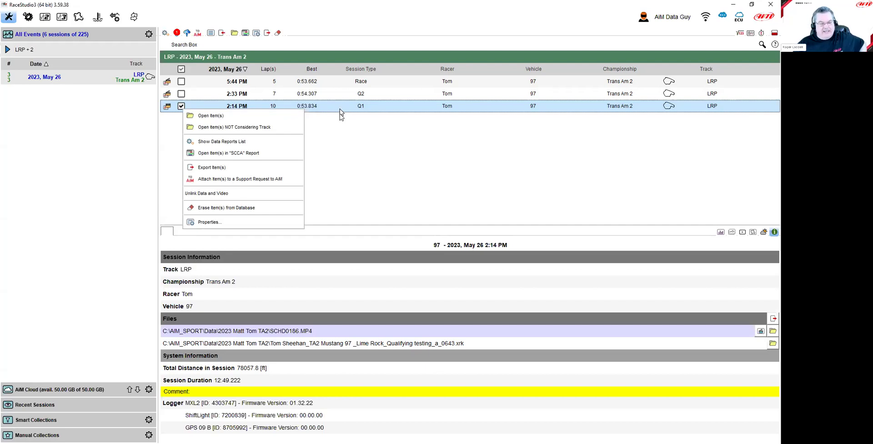
left_click(218, 195)
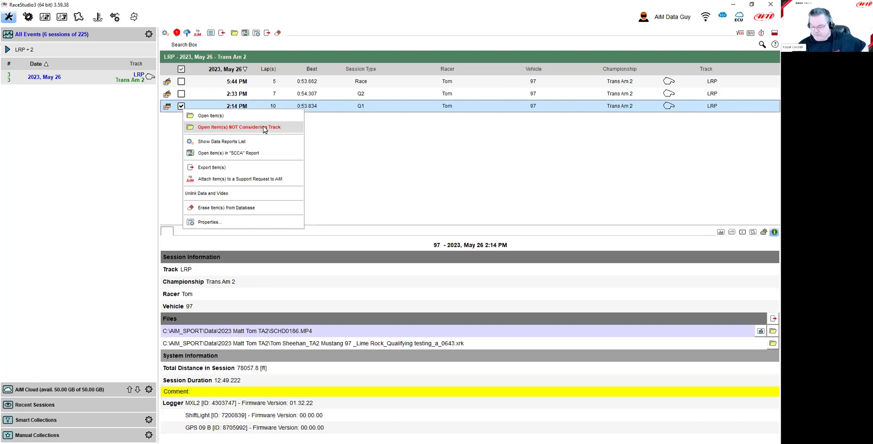
left_click(395, 136)
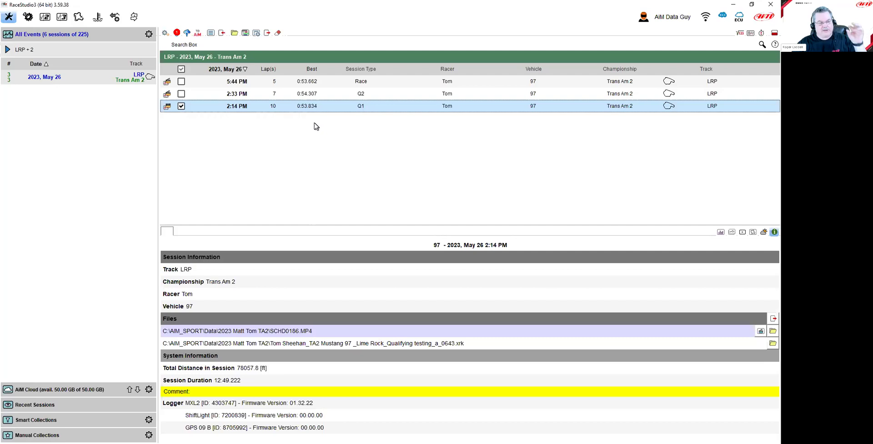
Open the Q1 session for analysis and place the Time-Distance cursor at about 3189 ft
double_click(342, 106)
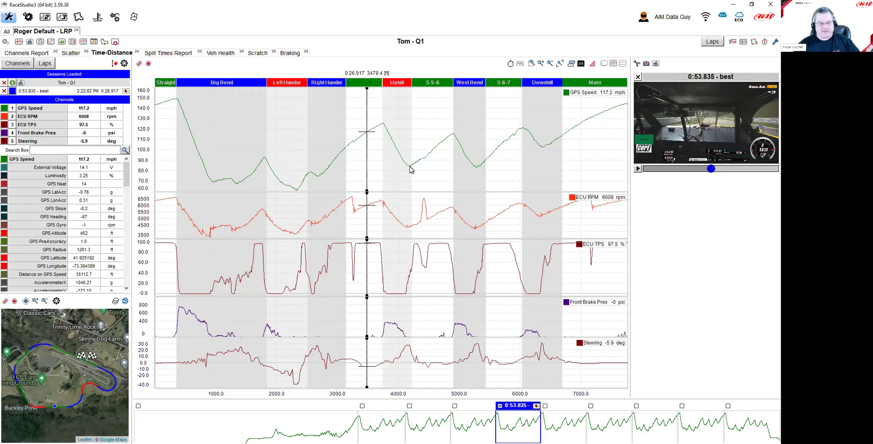
left_click(350, 141)
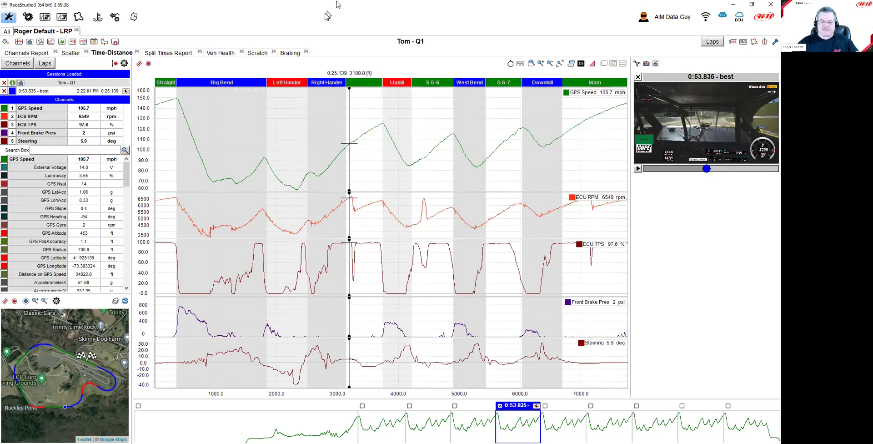
Open the options settings of the analysis profile and reposition the dialog
left_click(6, 42)
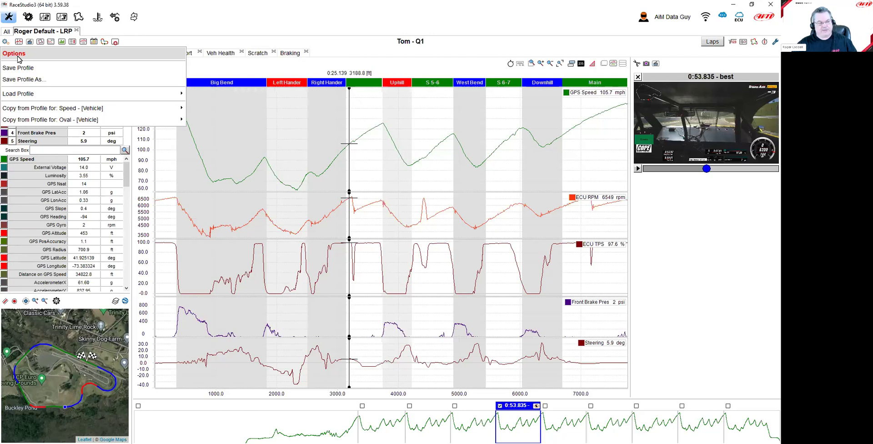
left_click(15, 56)
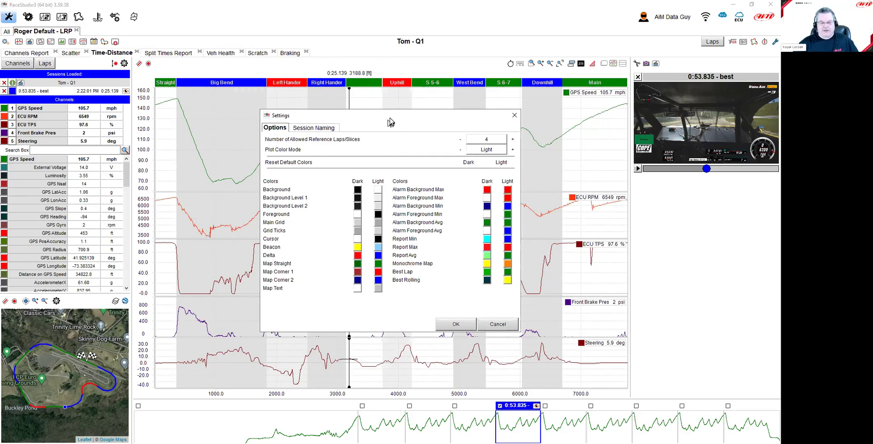
left_click_drag(391, 121, 406, 116)
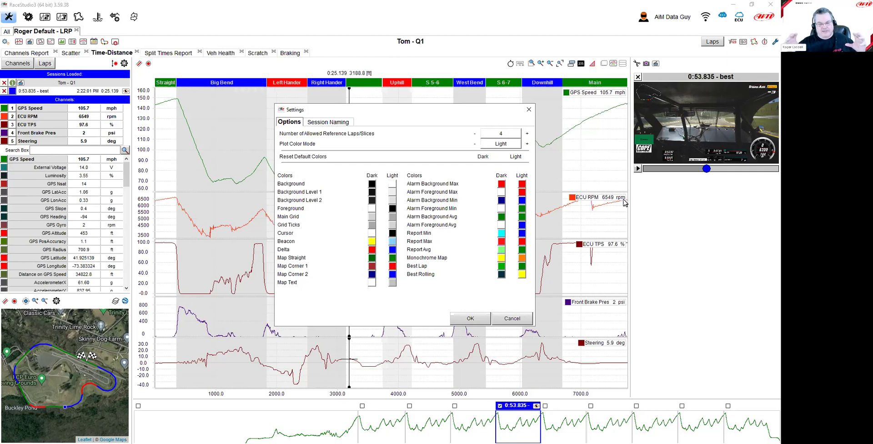
Try 2, 5 and 8 as the number of allowed reference laps/slices and return it to 4
left_click(474, 133)
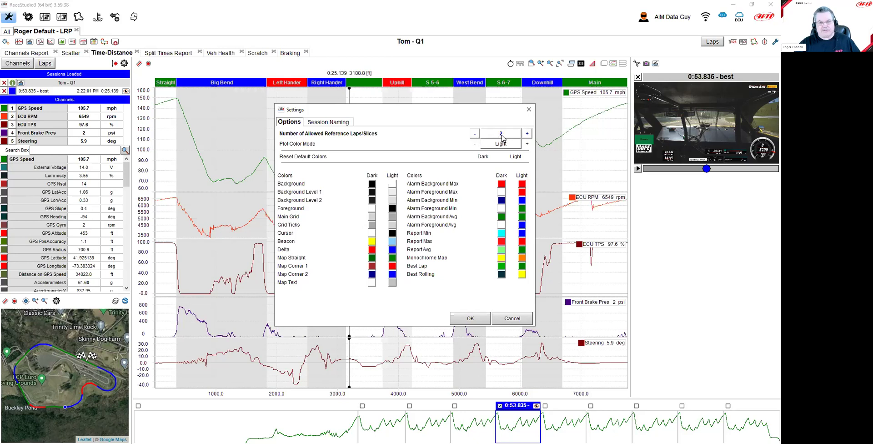
left_click(528, 133)
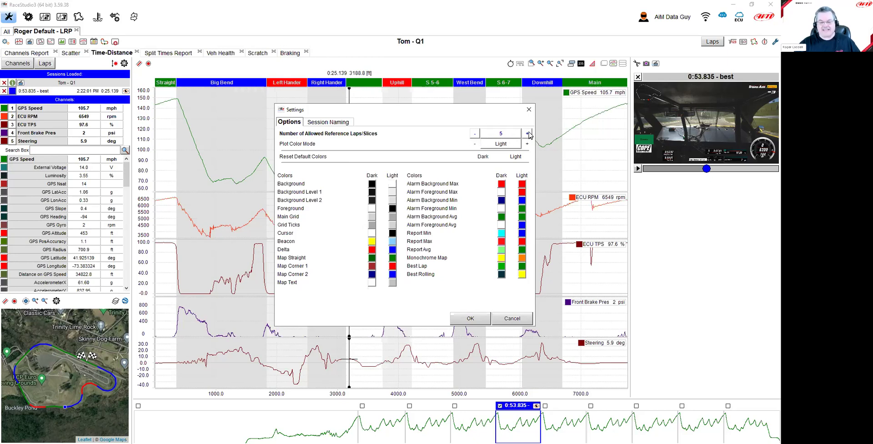
left_click(528, 133)
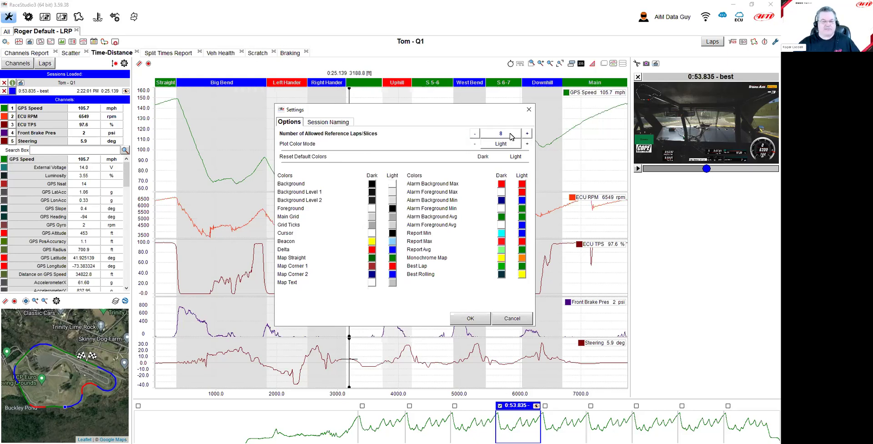
left_click(476, 133)
left_click(476, 134)
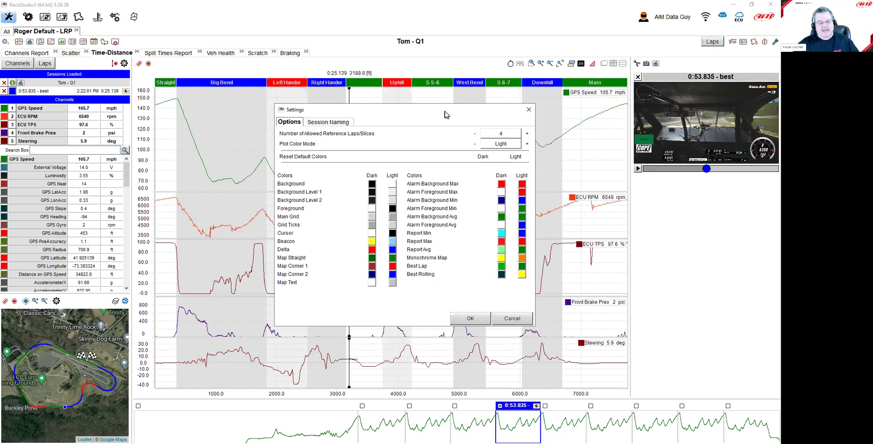
Set the light-mode Cursor color to red, apply the settings and save the profile
left_click_drag(445, 114, 555, 161)
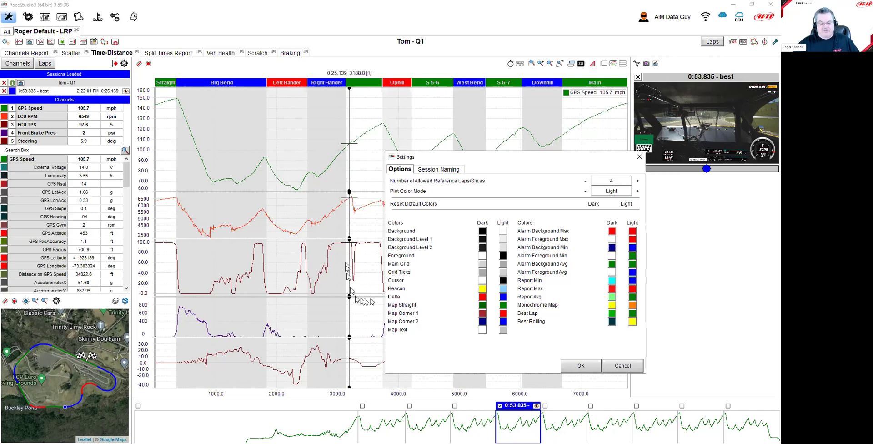
left_click(503, 283)
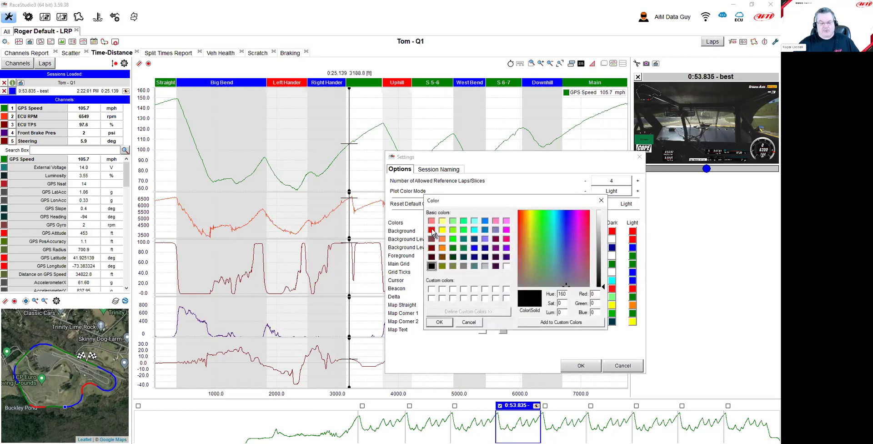
left_click(431, 231)
left_click(439, 322)
left_click(574, 369)
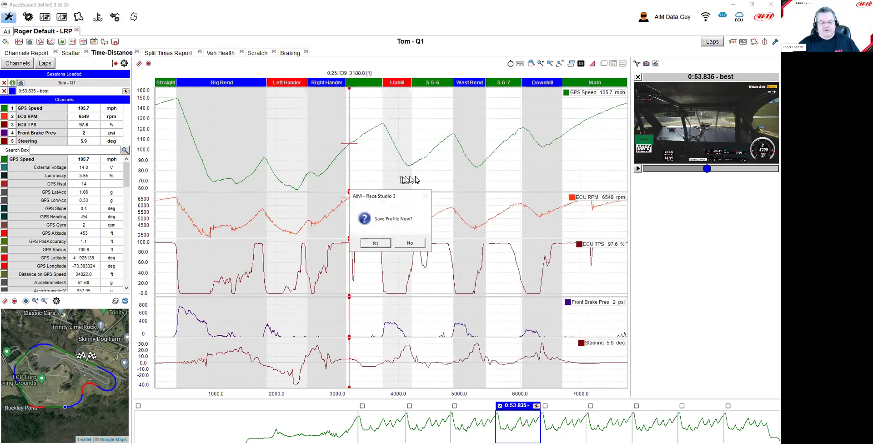
left_click(375, 243)
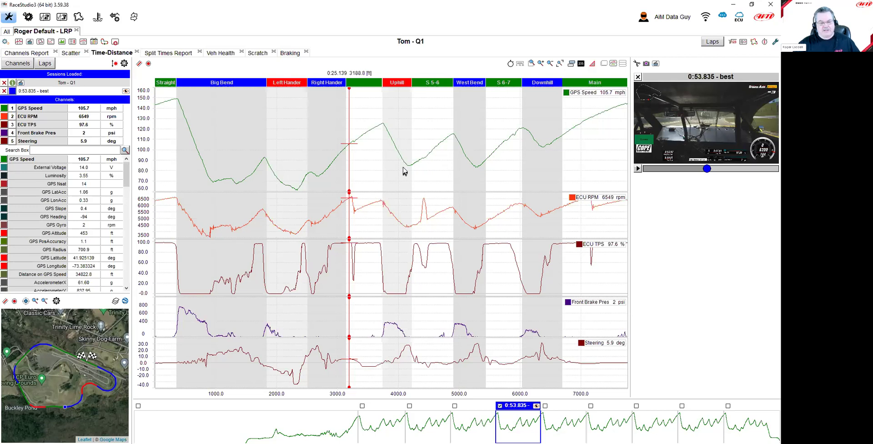
Move the cursor along the best lap's traces to about 4520 ft in the S 5-6 segment
left_click(368, 165)
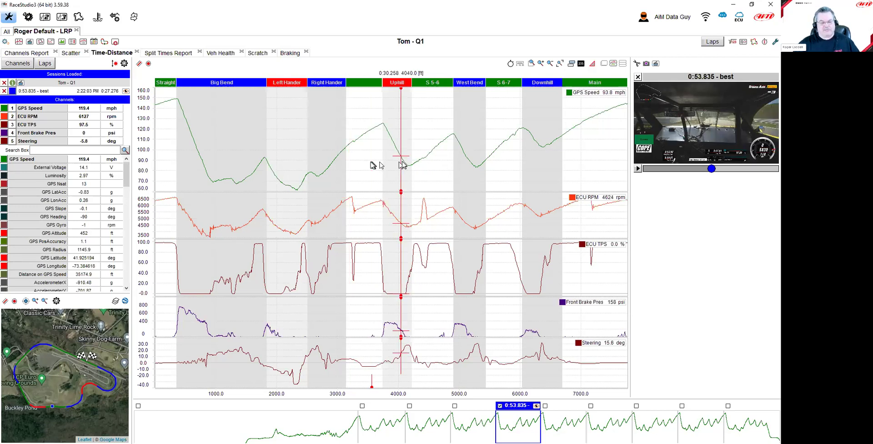
left_click(363, 164)
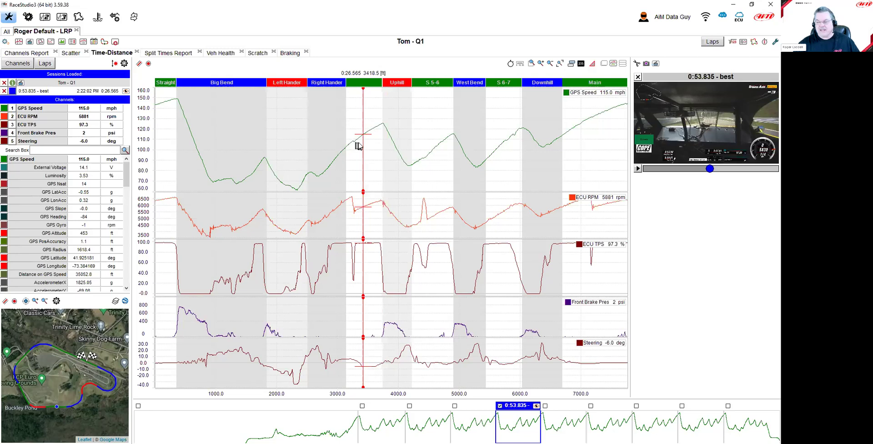
left_click(389, 150)
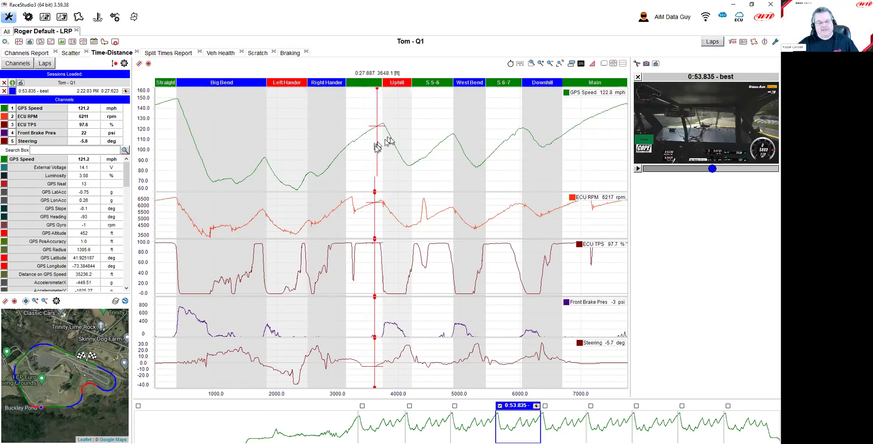
mouse_move(390, 154)
left_mouse_down()
mouse_move(500, 154)
mouse_move(433, 160)
left_mouse_up()
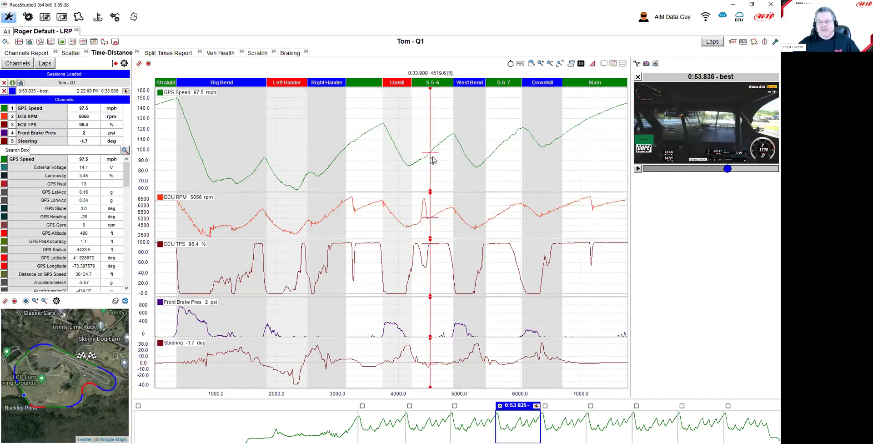
Try placing Test Type ahead of Racer in the session naming order and cancel the settings
left_click(5, 42)
left_click(10, 53)
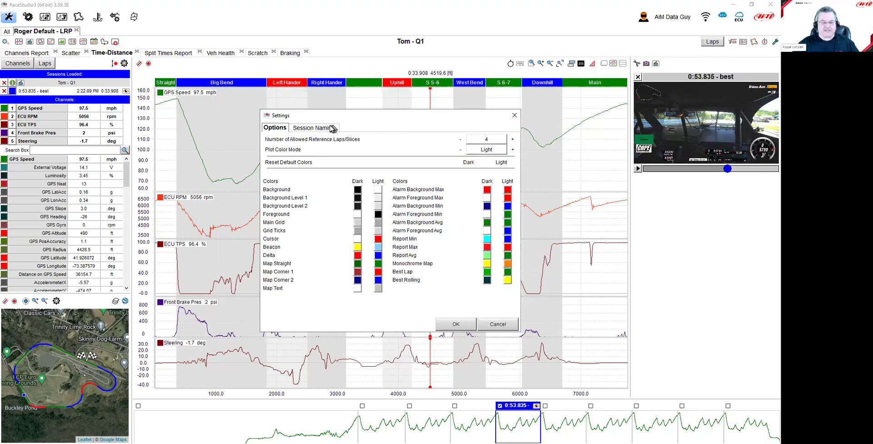
left_click(332, 128)
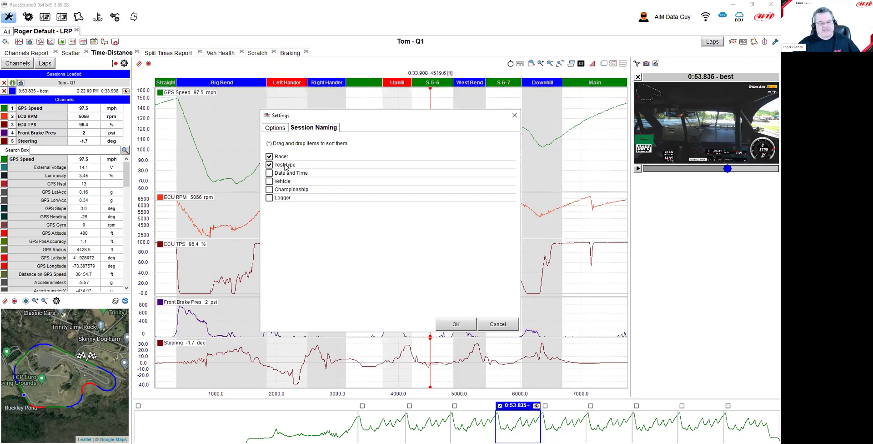
left_click_drag(286, 167, 286, 157)
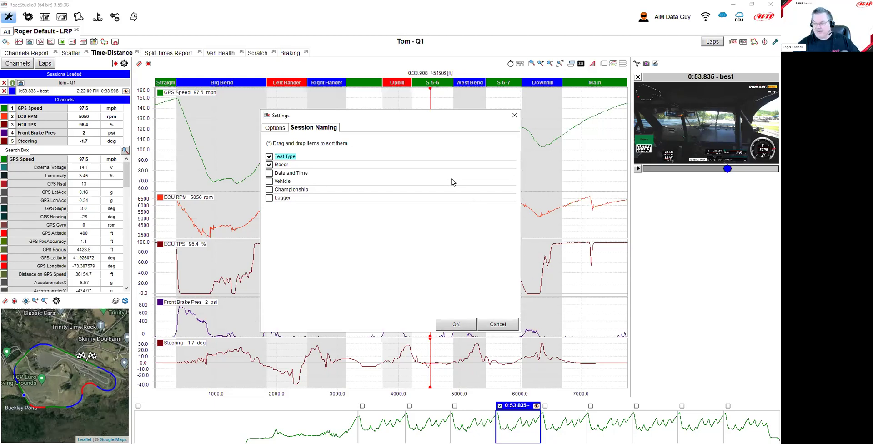
left_click(511, 324)
Place the cursor at about 4405 ft, view the Split Times Report and return to the Time-Distance view
left_click(423, 143)
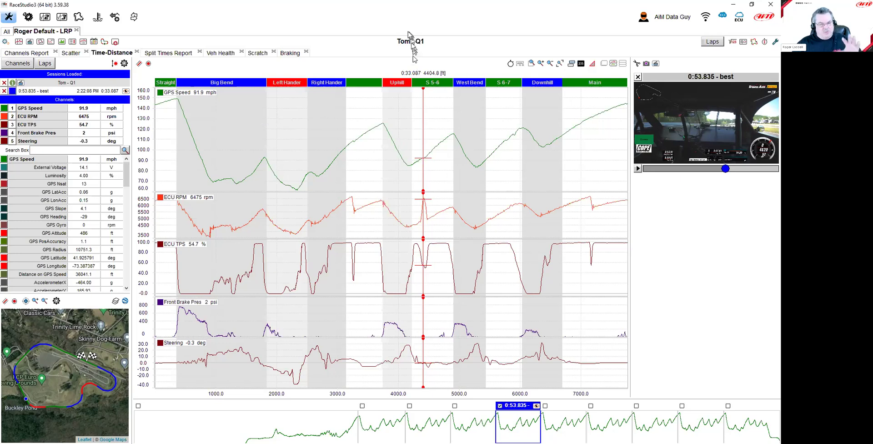
left_click(178, 53)
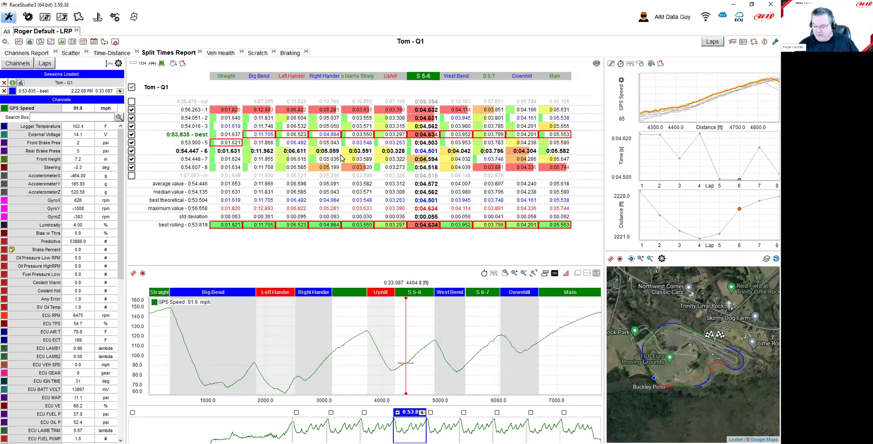
left_click(111, 53)
Add the Q2 session from the database to the open analysis for comparison with Q1
left_click(7, 32)
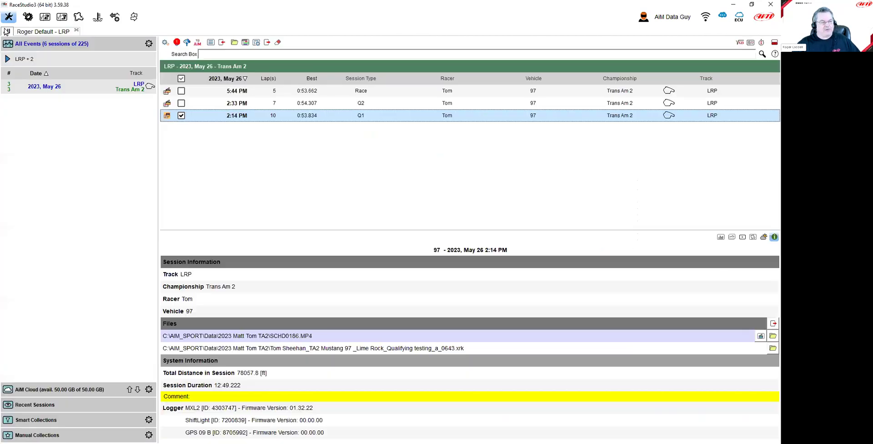
left_click(355, 103)
double_click(359, 105)
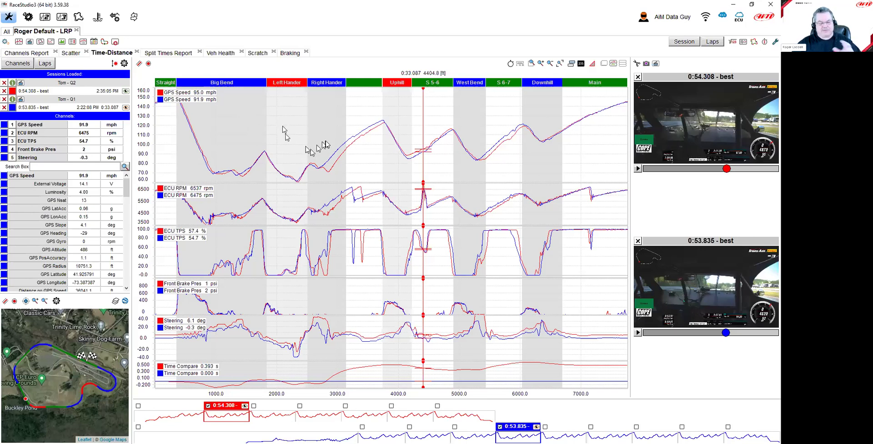
Move the cursor along the Time-Distance traces to about 3324 ft on the straight between Right Hander and Uphill
left_click(351, 149)
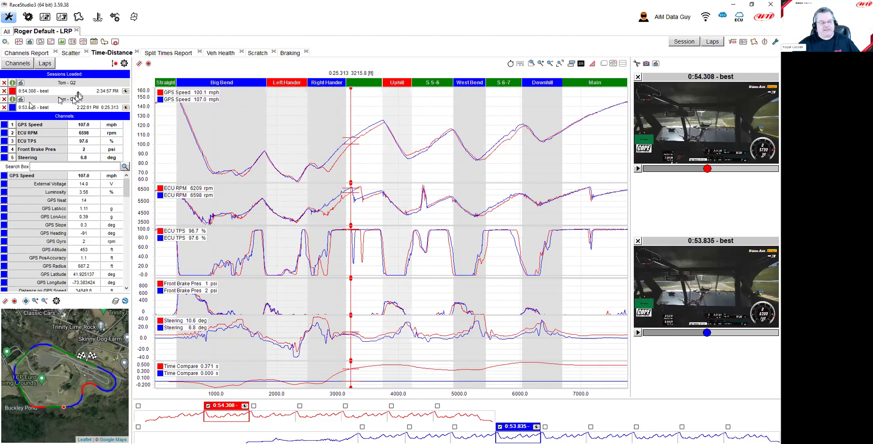
left_click(353, 144)
left_click(357, 146)
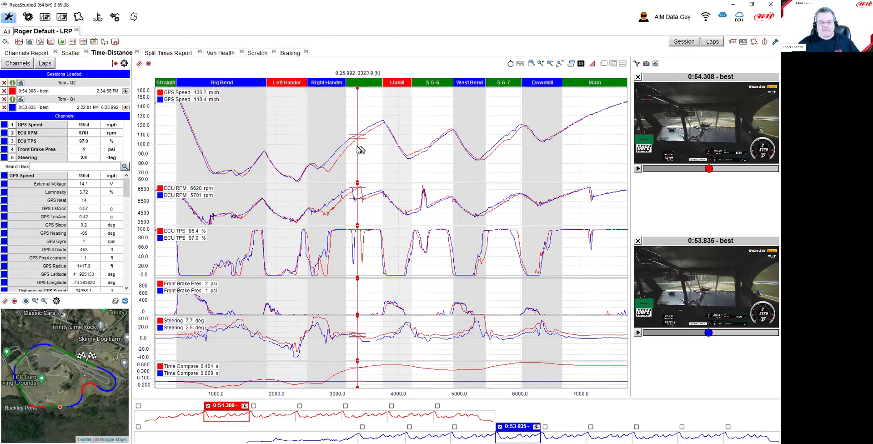
In the Split Times Report, add Q1's 0:54.016 lap 3 and Q2's 0:54.576 lap 5 to the comparison
left_click(158, 53)
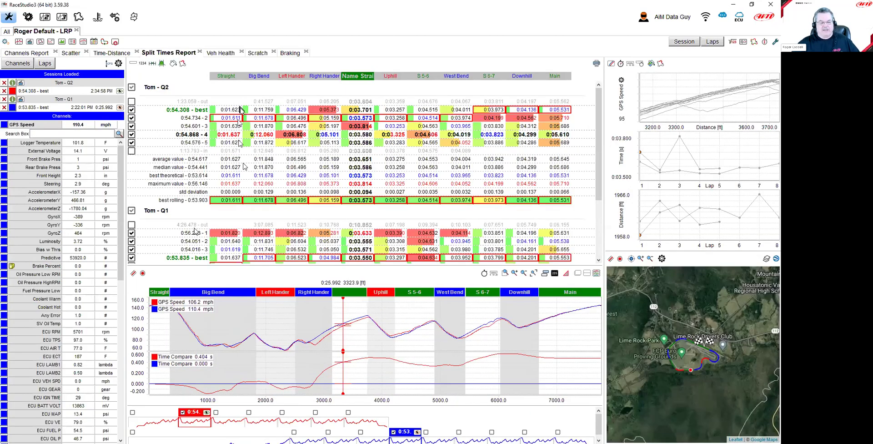
left_click(273, 241)
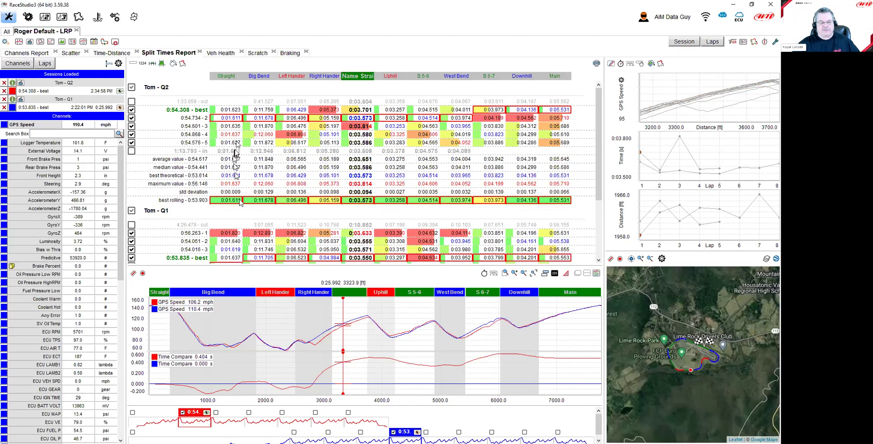
left_click(241, 126)
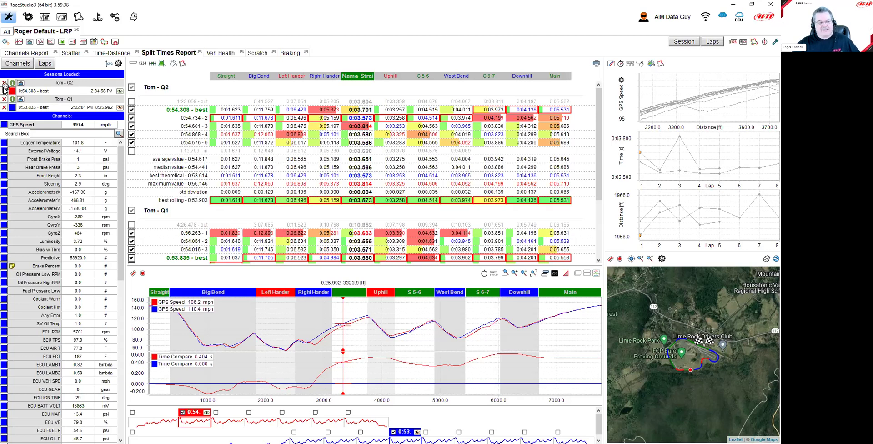
left_click(360, 432)
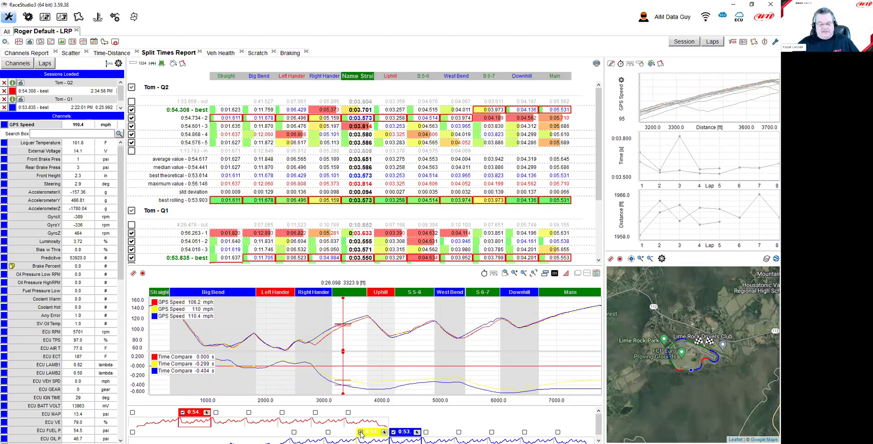
left_click(315, 413)
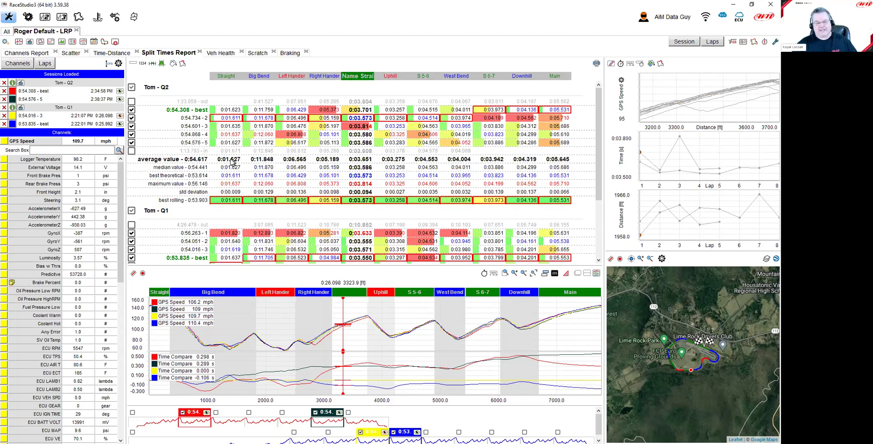
View the Q2 session's Advanced Info down to the logger entries and close it
left_click(12, 83)
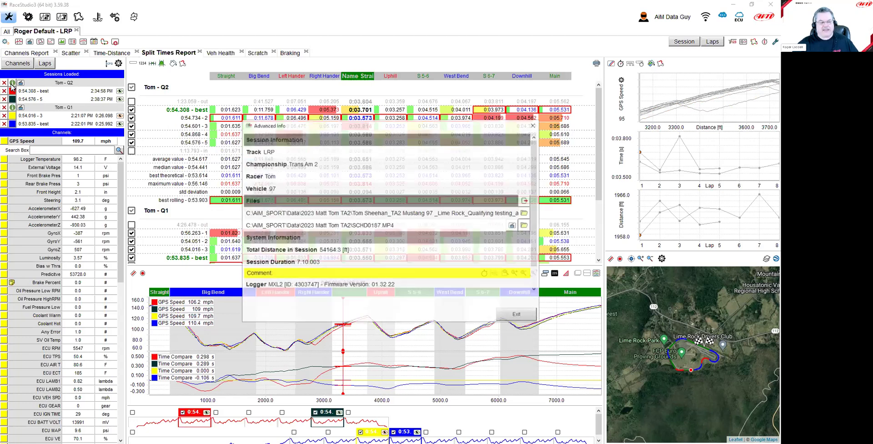
left_click_drag(368, 124, 351, 87)
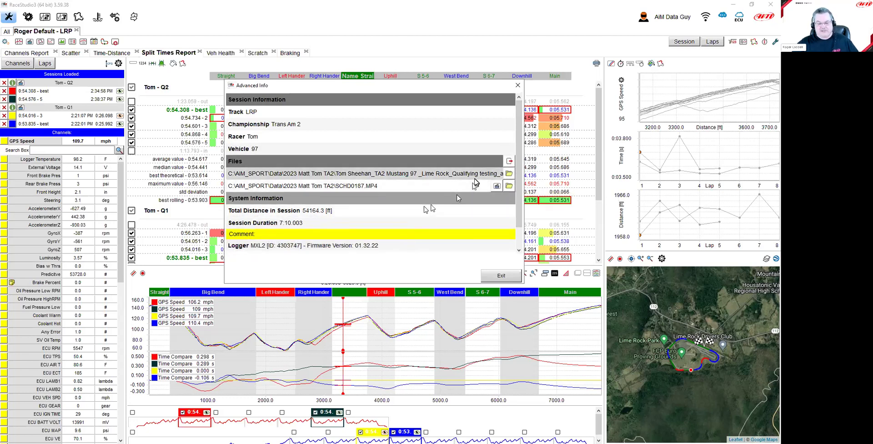
left_click_drag(521, 175, 522, 194)
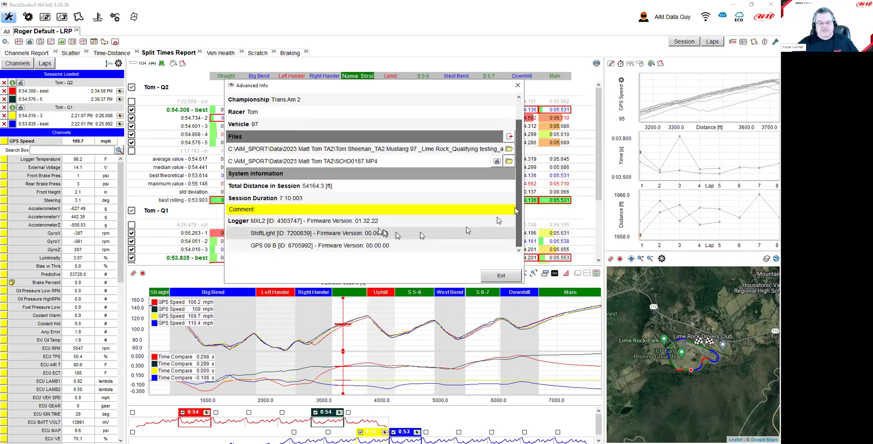
scroll(452, 200, "up", 2)
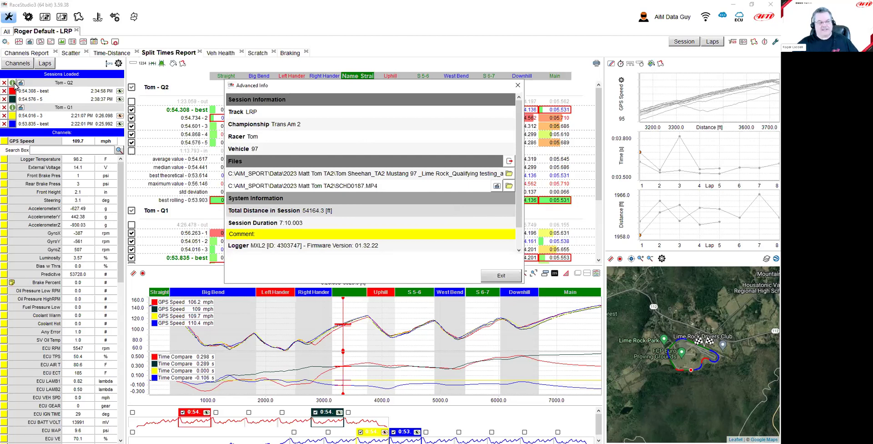
left_click(508, 275)
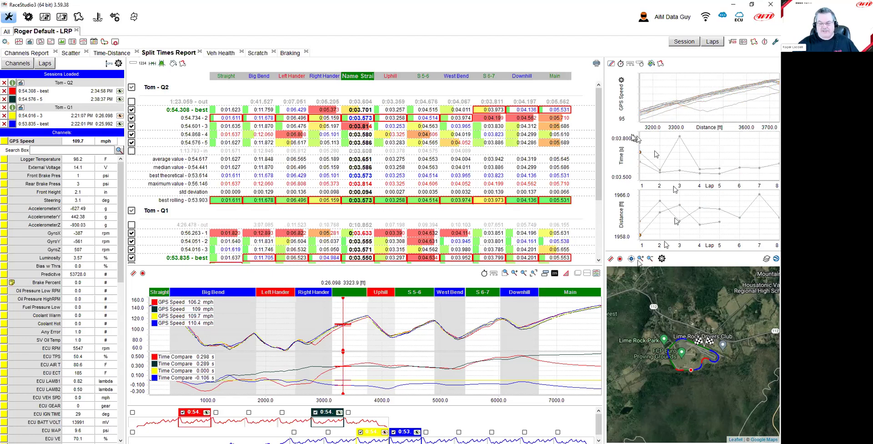
Open the Braking view and make Q2's 0:54.308 best lap the time-compare reference
left_click(289, 52)
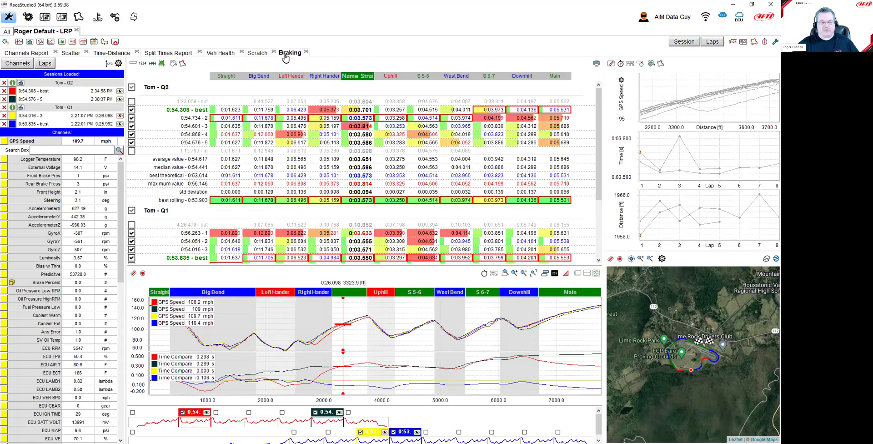
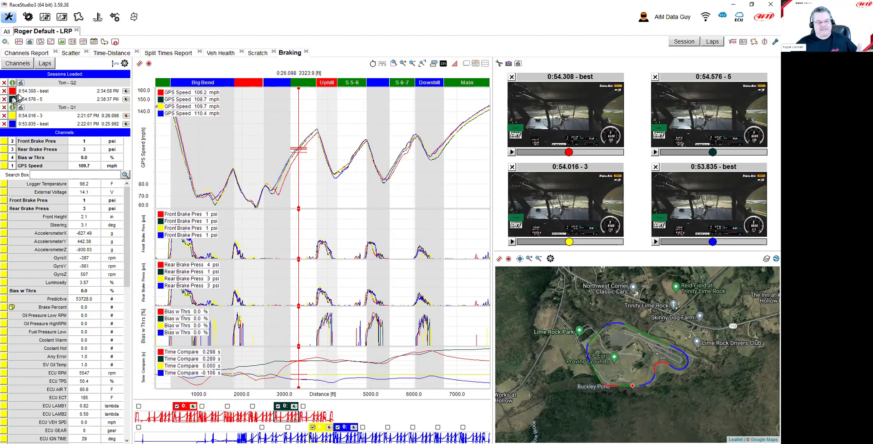
left_click(126, 91)
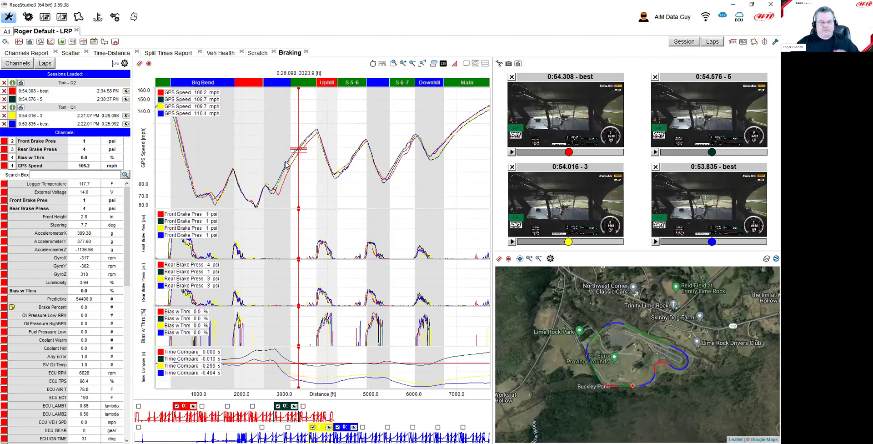
Move the cursor along the Braking traces before Uphill, back through Big Bend and on to about 6691 ft at the end of Downhill
left_click(300, 164)
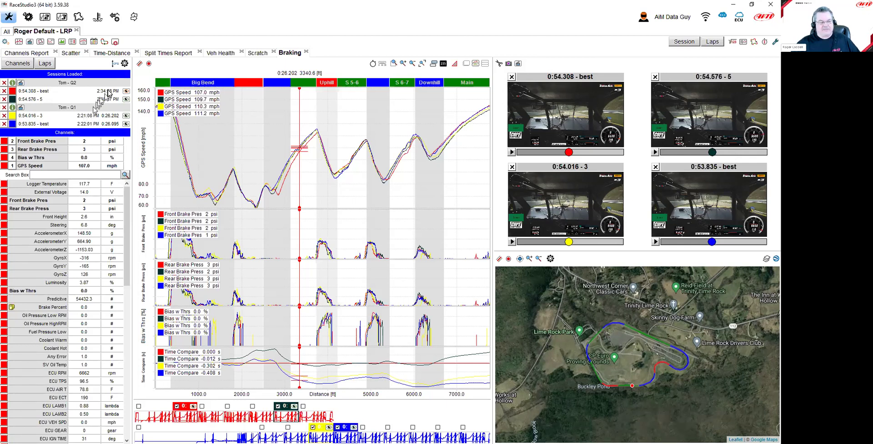
left_click_drag(299, 136, 311, 133)
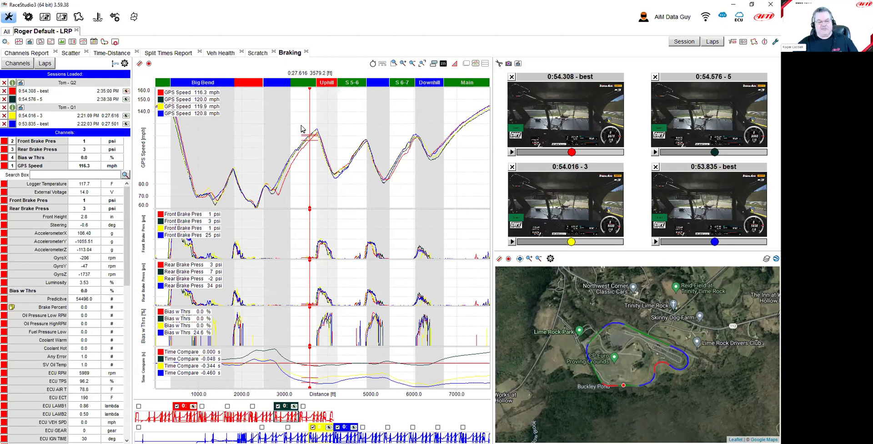
left_click(306, 134)
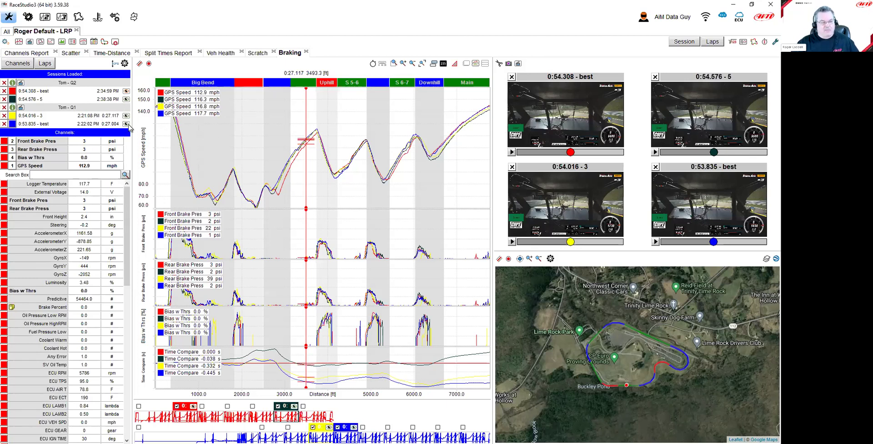
left_click_drag(221, 118, 223, 119)
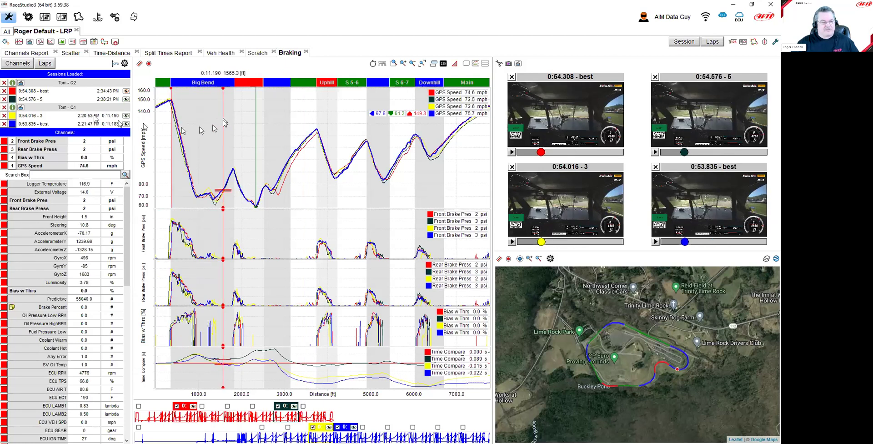
mouse_move(201, 103)
left_mouse_down()
mouse_move(193, 104)
mouse_move(204, 105)
left_mouse_up()
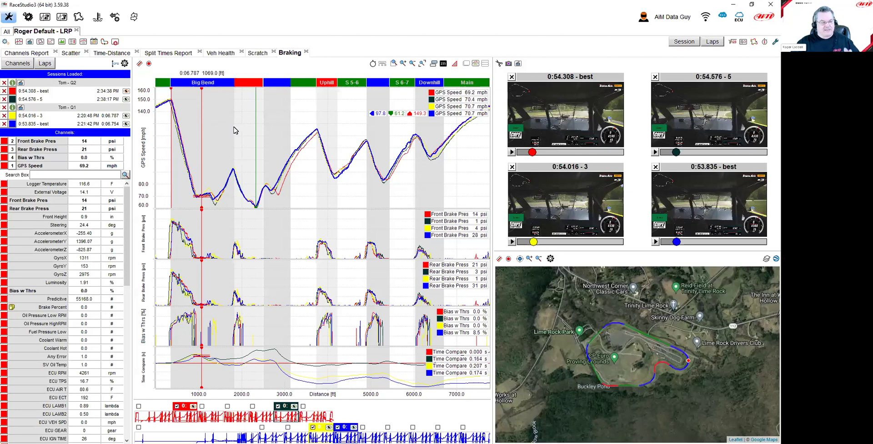
left_click_drag(226, 131, 442, 164)
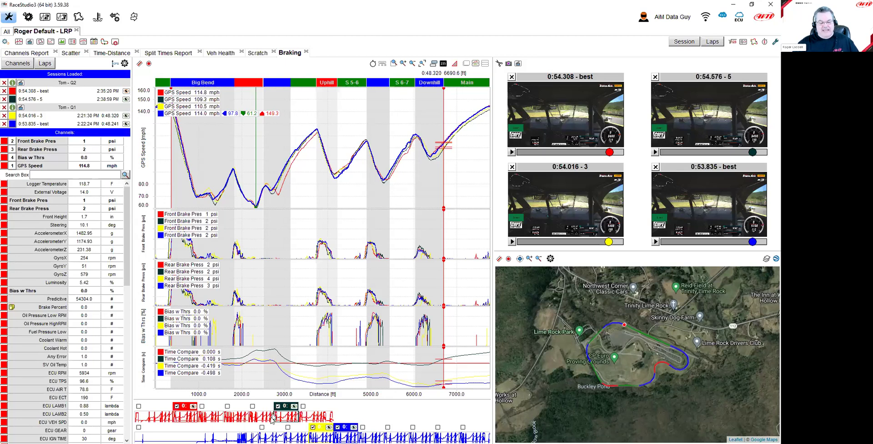
Add Q2's 0:54.868 lap 4, display the best lap with lap 5 hidden, and place the cursor at about 3446 ft
left_click(252, 406)
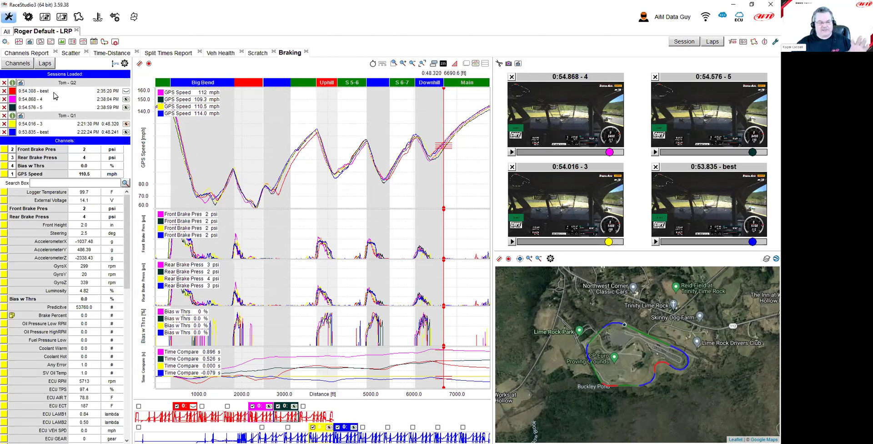
left_click(126, 93)
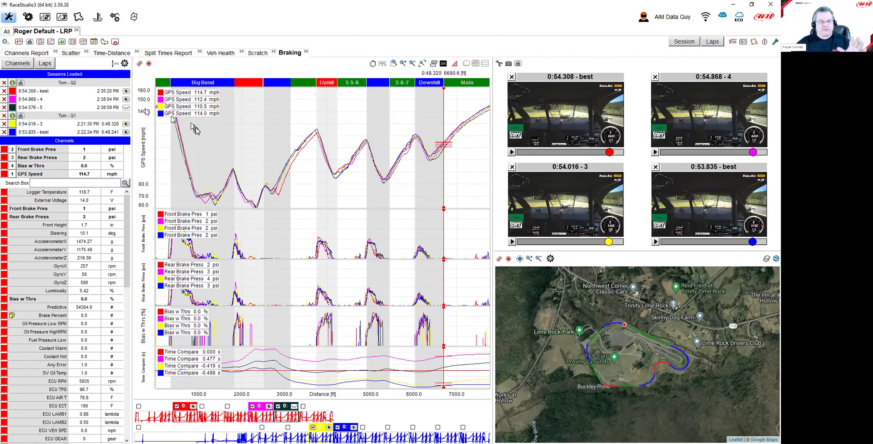
left_click(303, 150)
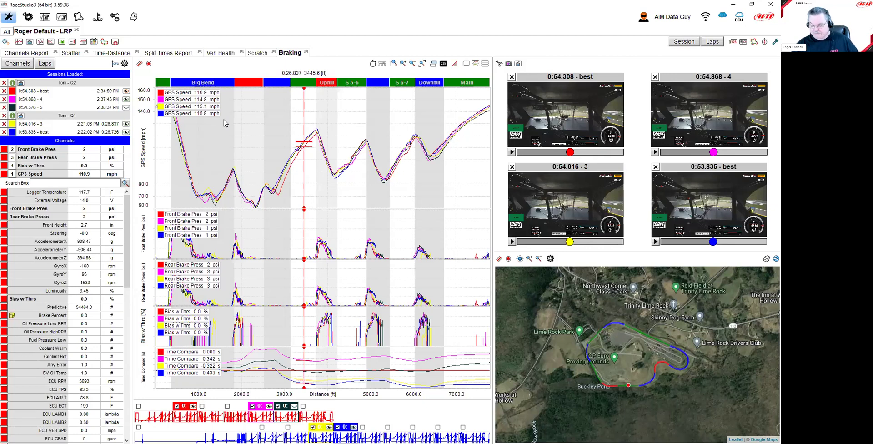
Search the channels for "brake", "%" and "psi" in turn, and clear the search
mouse_move(84, 160)
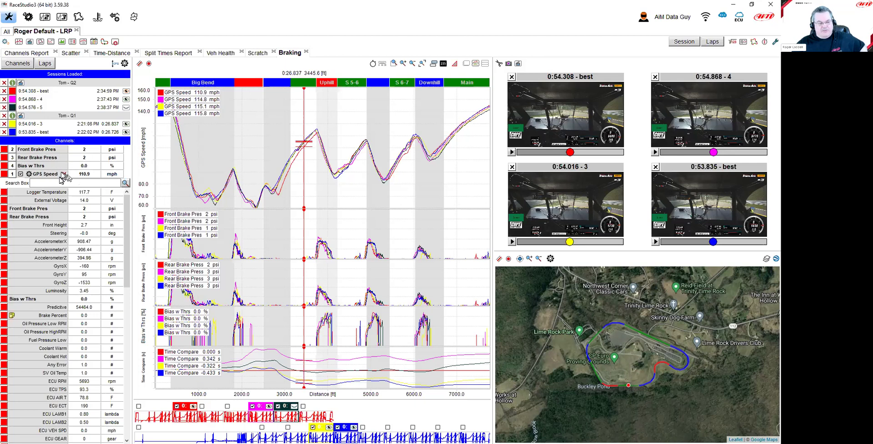
mouse_move(60, 172)
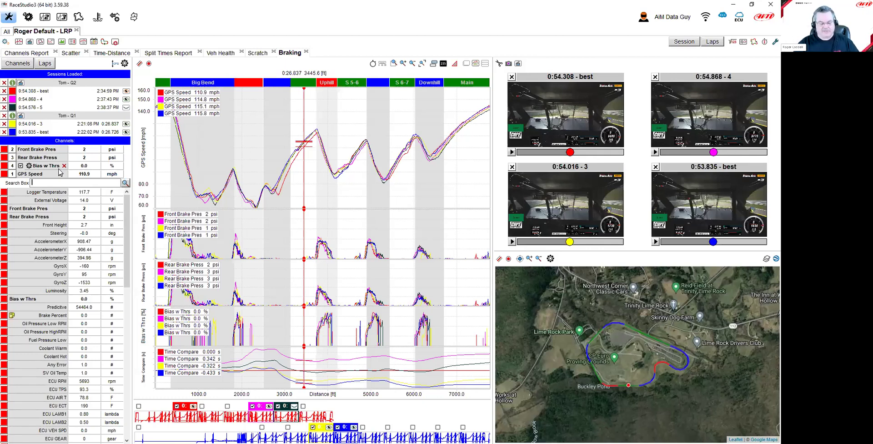
type("brake")
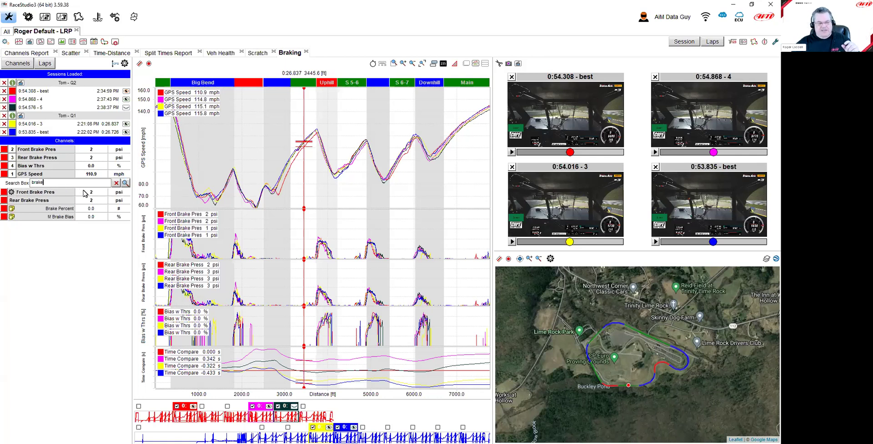
left_click(116, 183)
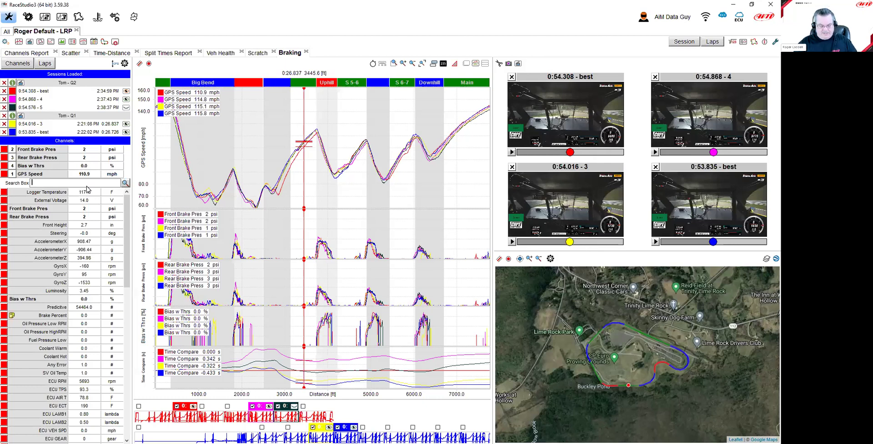
type("%")
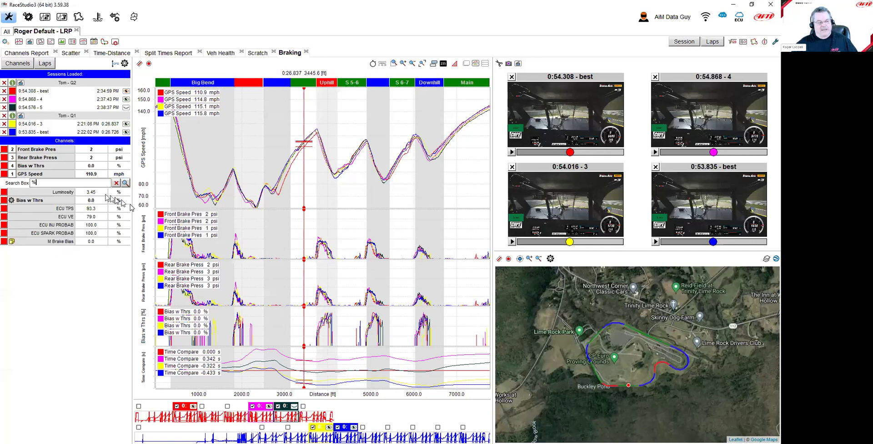
left_click_drag(40, 183, 1, 179)
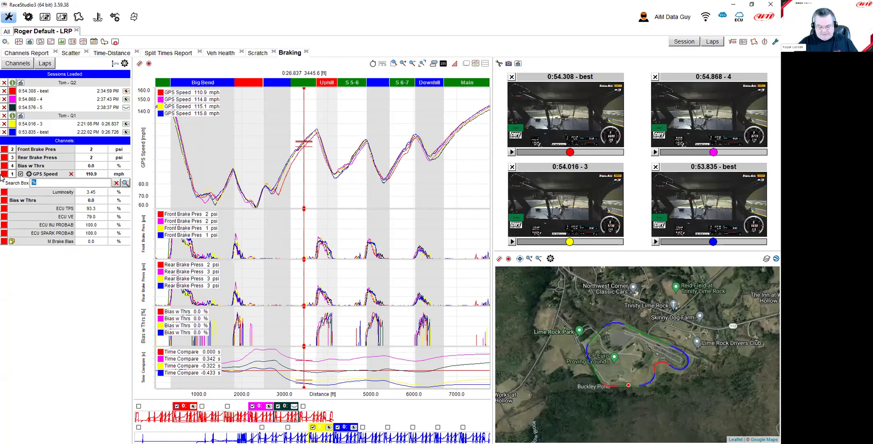
type("psi")
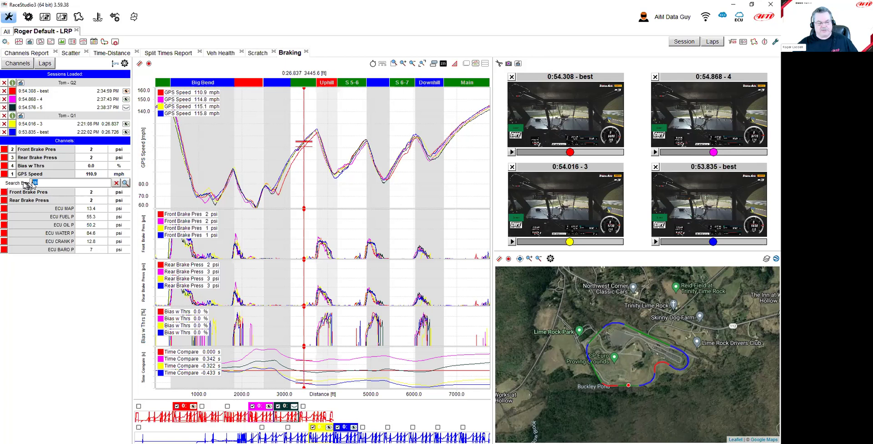
key("BackSpace")
key("BackSpace")
key("BackSpace")
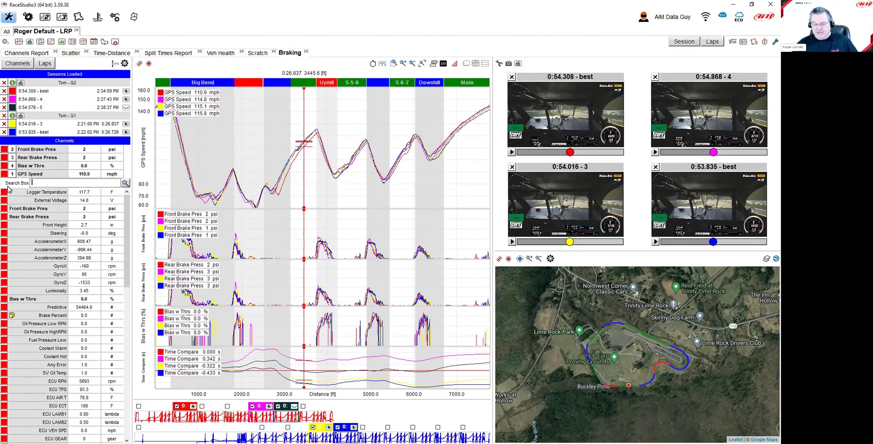
Sort the channel list alphabetically
left_click(116, 65)
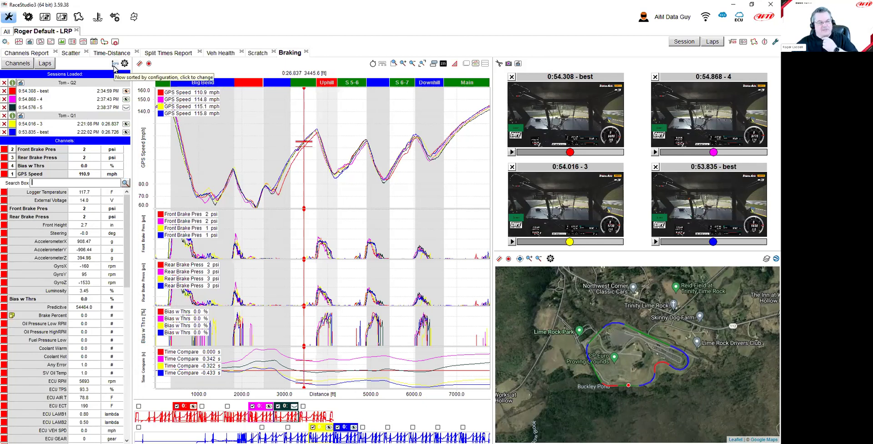
left_click(115, 66)
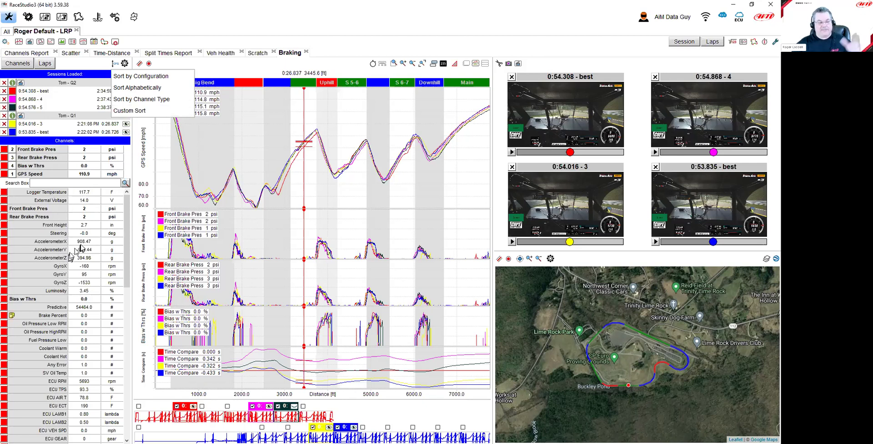
left_click(143, 88)
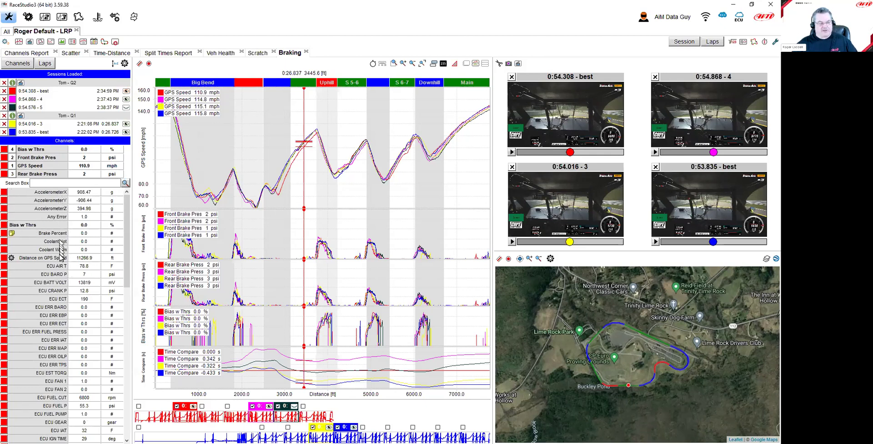
Sort the channel list by channel type, review its channel groups, and place the cursor at about 3178 ft
left_click(115, 63)
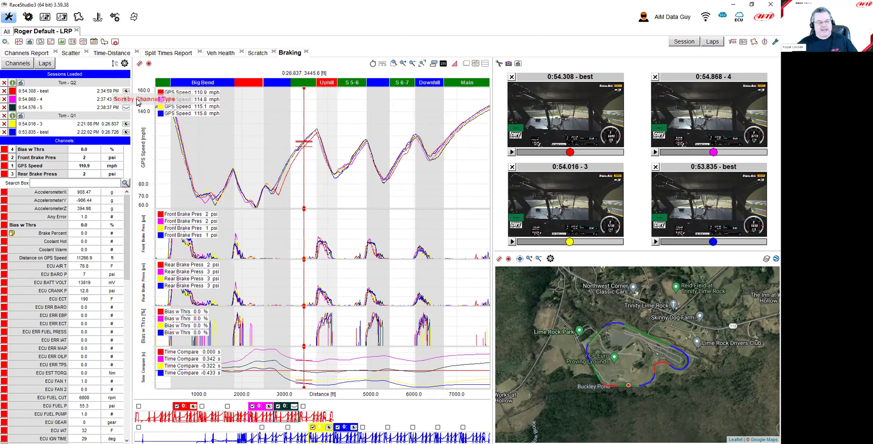
left_click(142, 99)
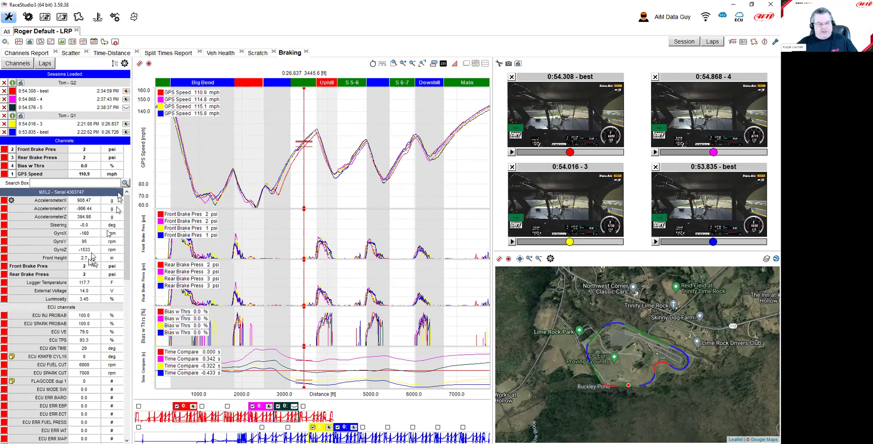
left_click_drag(128, 212, 129, 323)
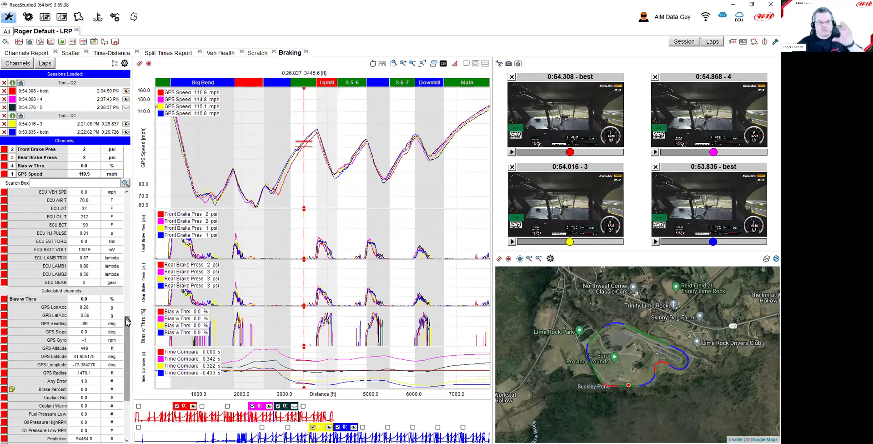
left_click_drag(129, 324, 128, 194)
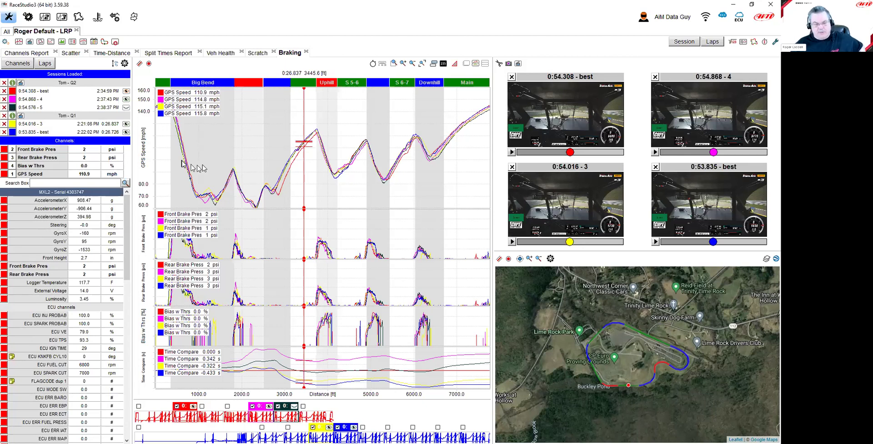
left_click(292, 120)
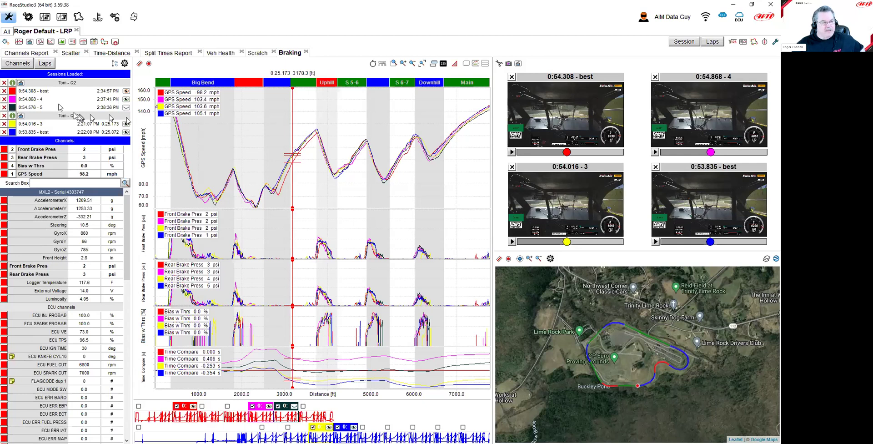
Unload the Q1 session, remove Q2's laps 5 and 4 to leave only the best lap, and place the cursor just before Uphill
left_click(5, 116)
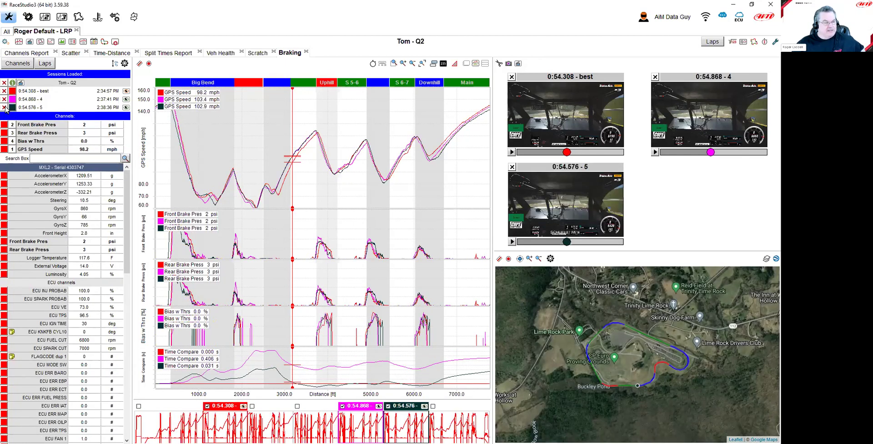
left_click(4, 107)
left_click(4, 99)
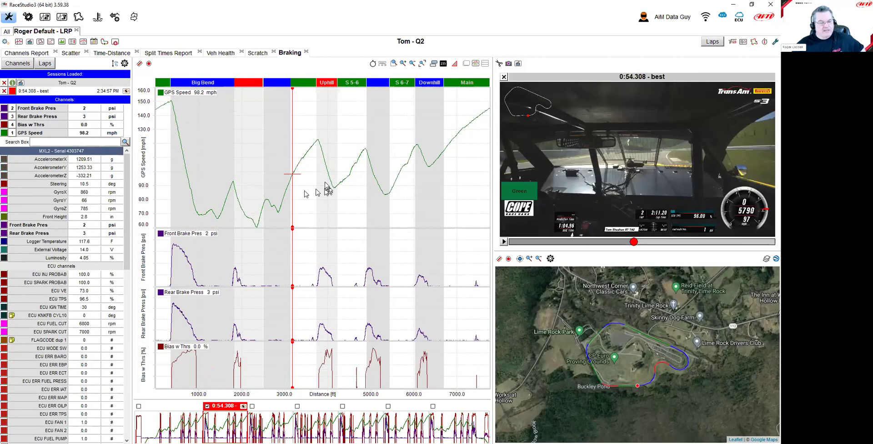
left_click(312, 188)
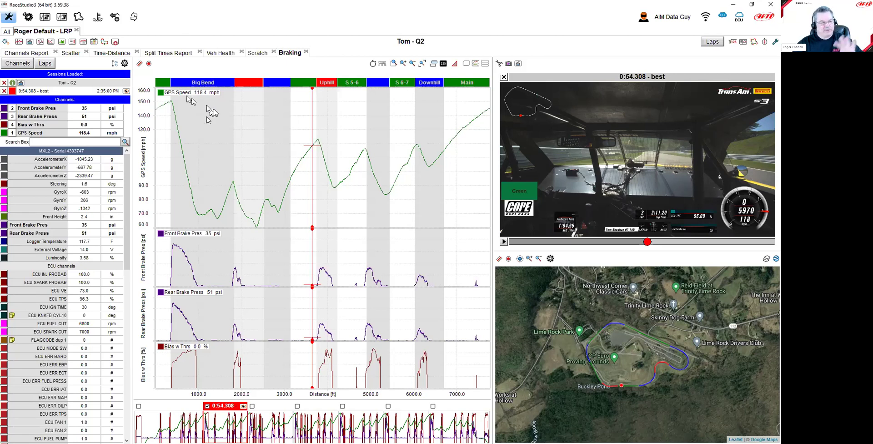
Open the Veh Health view and show the entire Q2 session from the out lap to the in lap
left_click(224, 56)
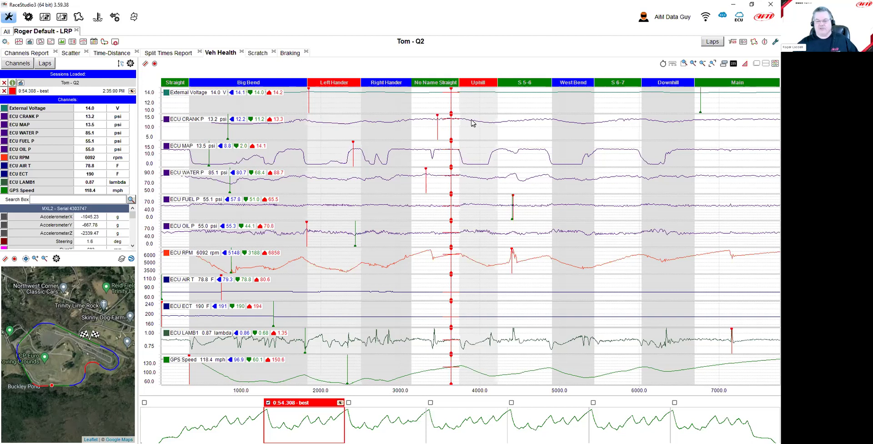
scroll(469, 135, "down", 1)
scroll(469, 135, "down", 4)
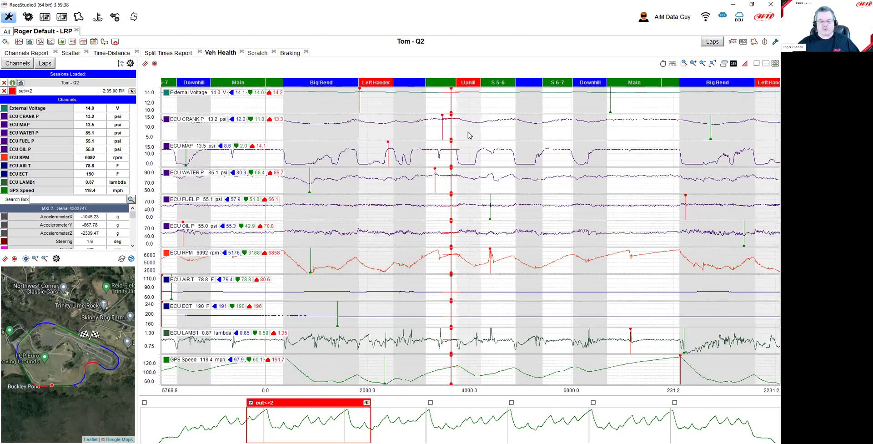
scroll(480, 135, "up", 1)
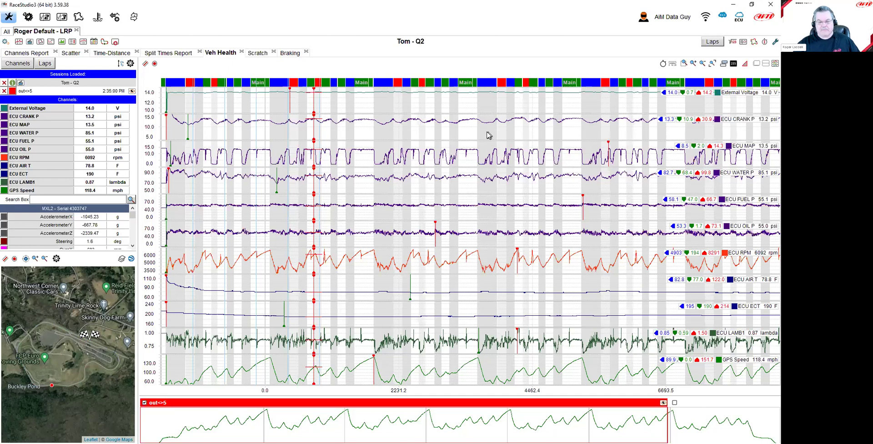
scroll(490, 134, "up", 4)
scroll(495, 143, "up", 1)
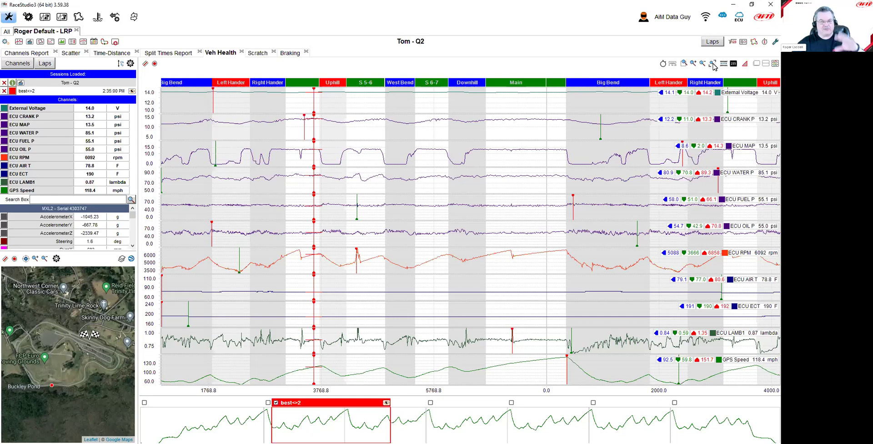
left_click(713, 63)
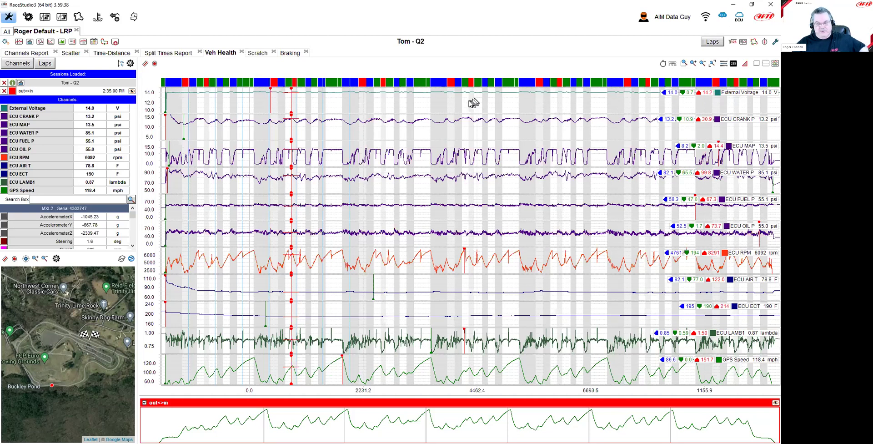
Review the Veh Health plot settings, including the delta value and min/max highlight options, and close them without changes
right_click(429, 100)
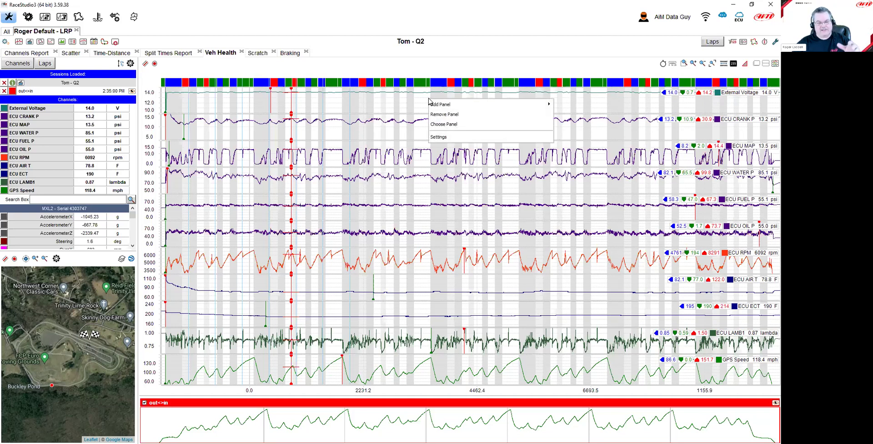
left_click(444, 137)
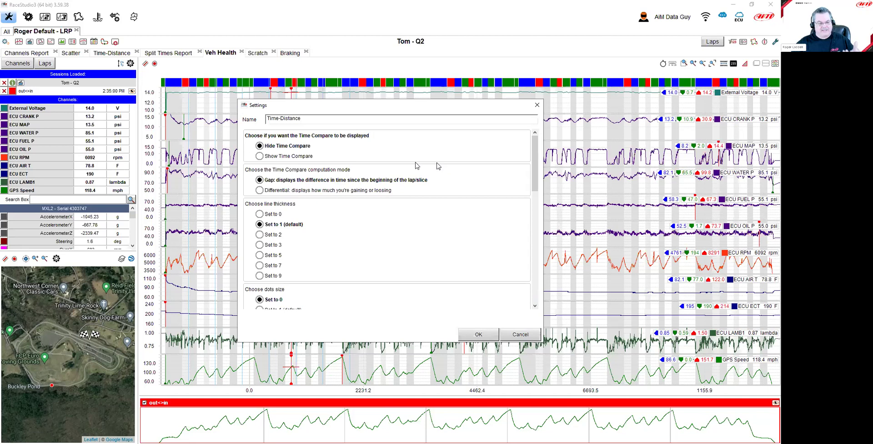
left_click_drag(536, 175, 534, 258)
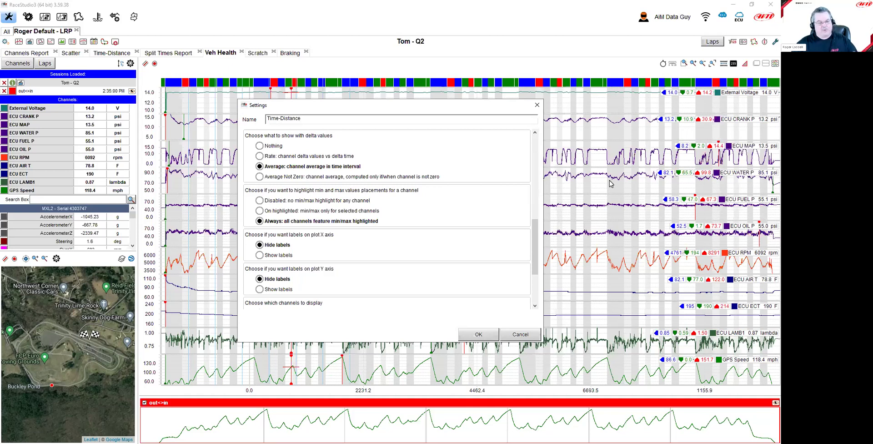
left_click(520, 334)
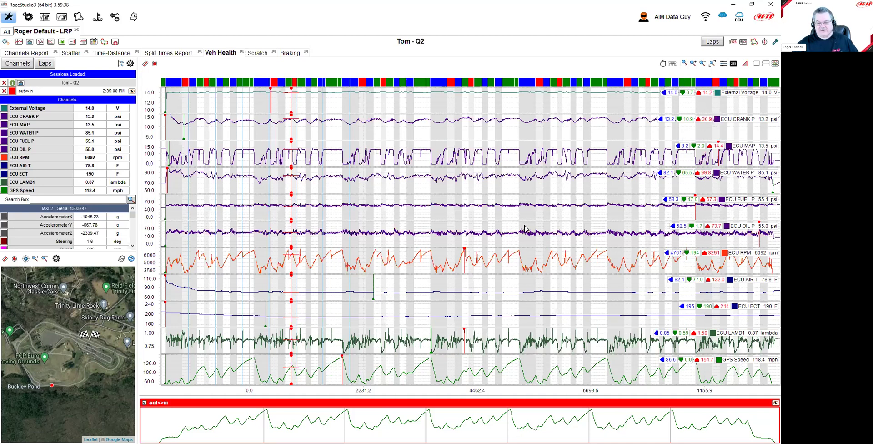
Narrow the plot past the out lap's start, jump the cursor to the ECU RPM maximum, and try to jump it to the minimum
key("Up")
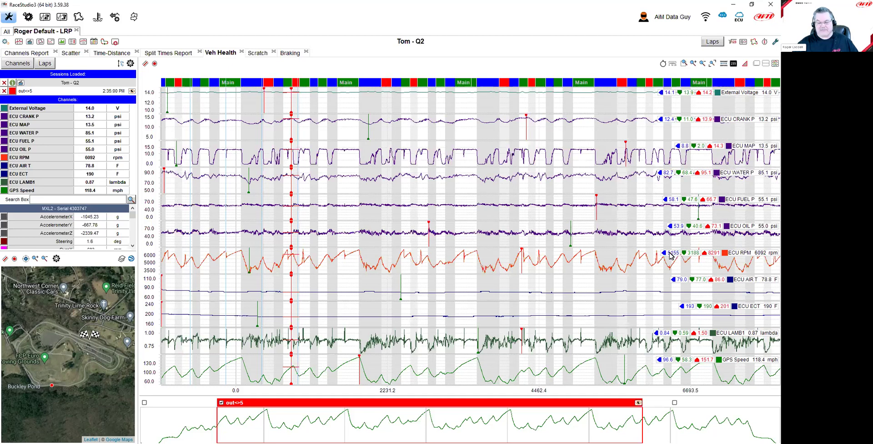
left_click(706, 255)
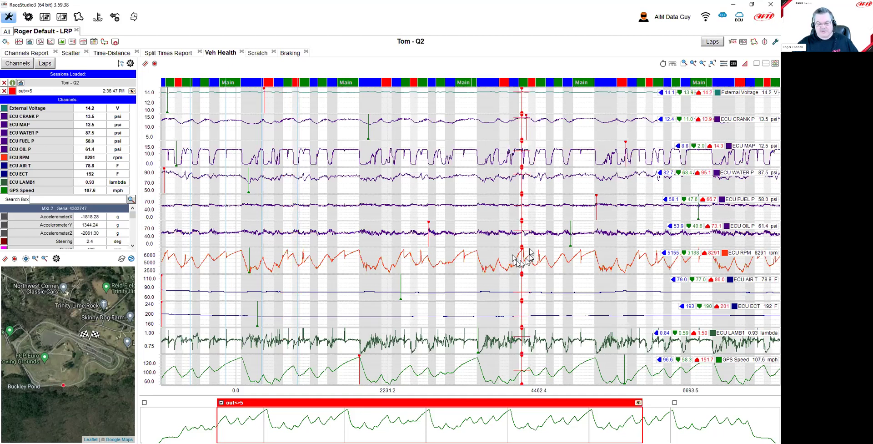
left_click(685, 254)
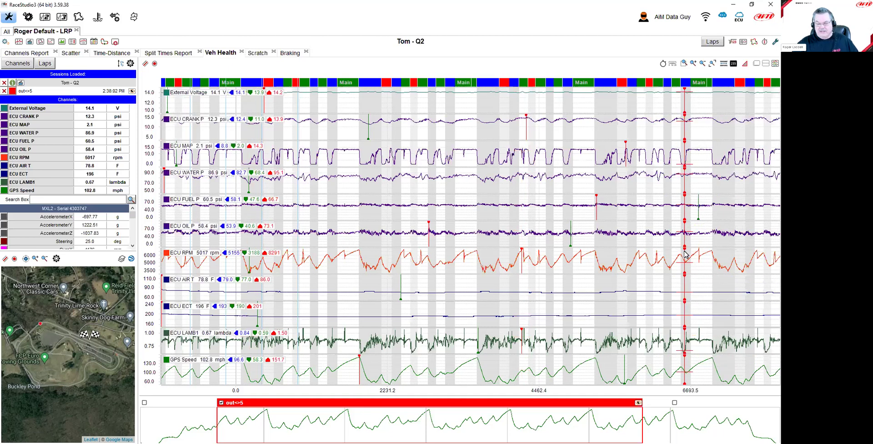
left_click(245, 253)
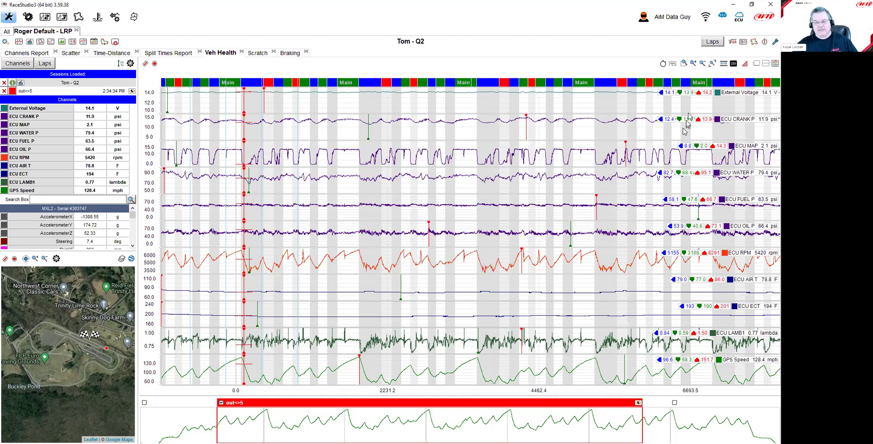
Switch the Veh Health plot back to single-lap display and select only Q2's best lap
left_click(725, 67)
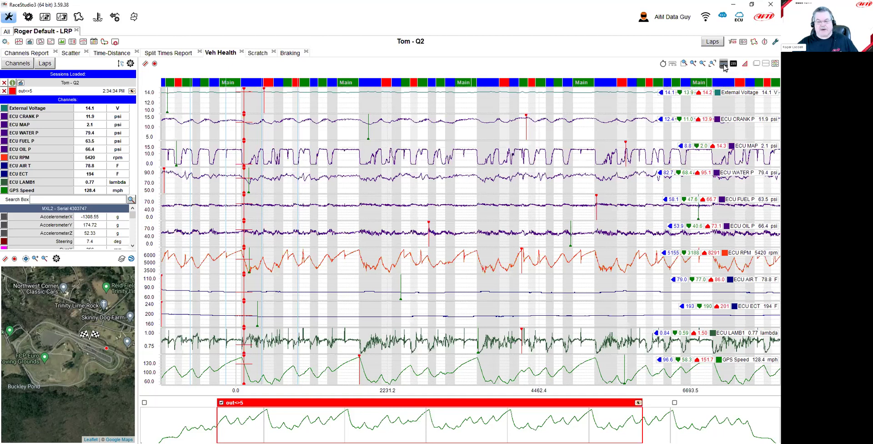
left_click(713, 43)
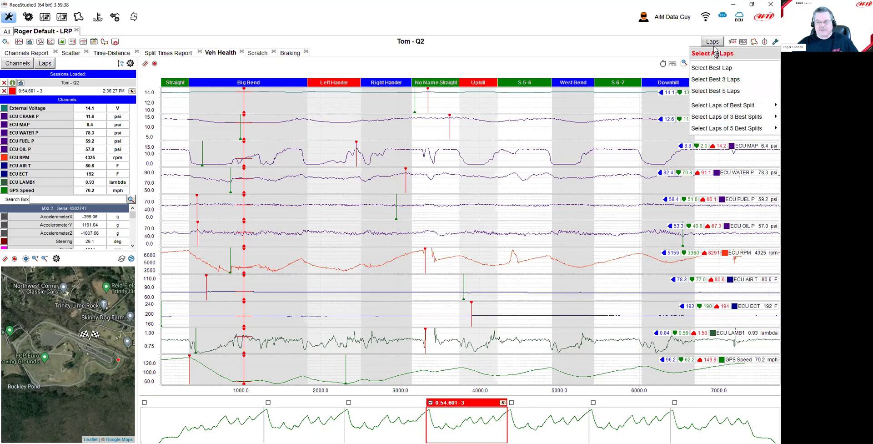
left_click(715, 69)
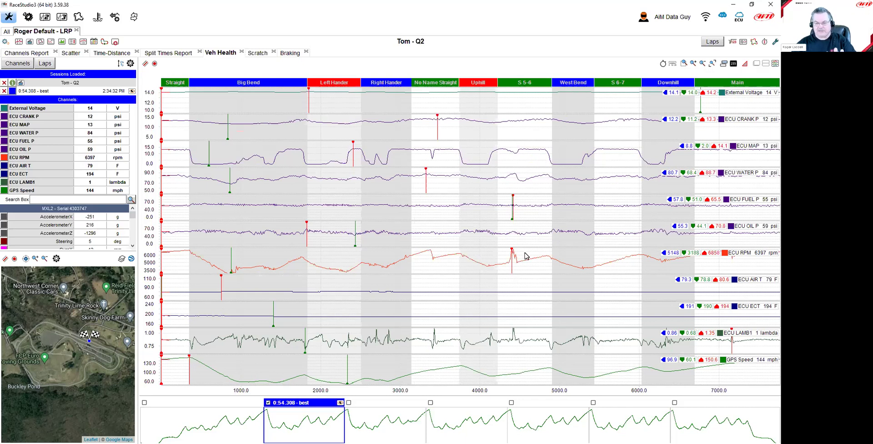
Look over the Channels Report, open the Time-Distance view, and check its lap list before returning to the channel list
left_click(26, 53)
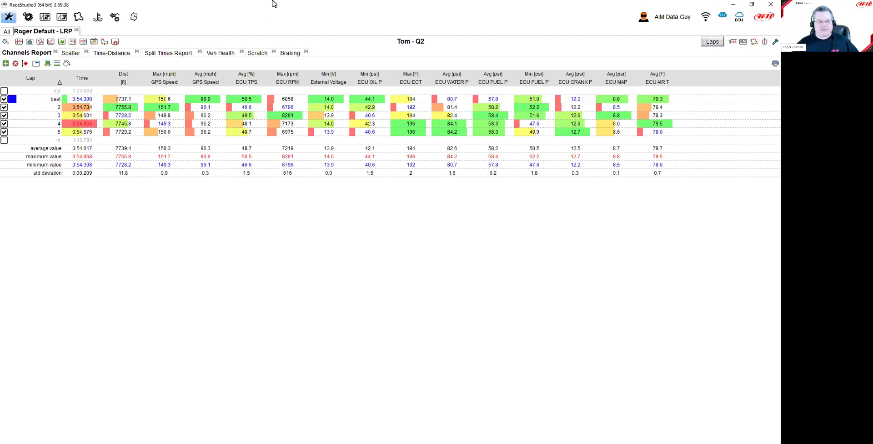
left_click(121, 55)
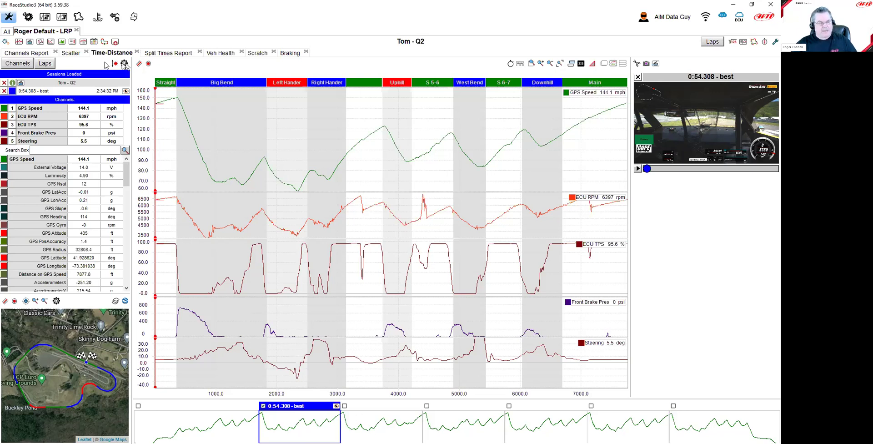
left_click(45, 63)
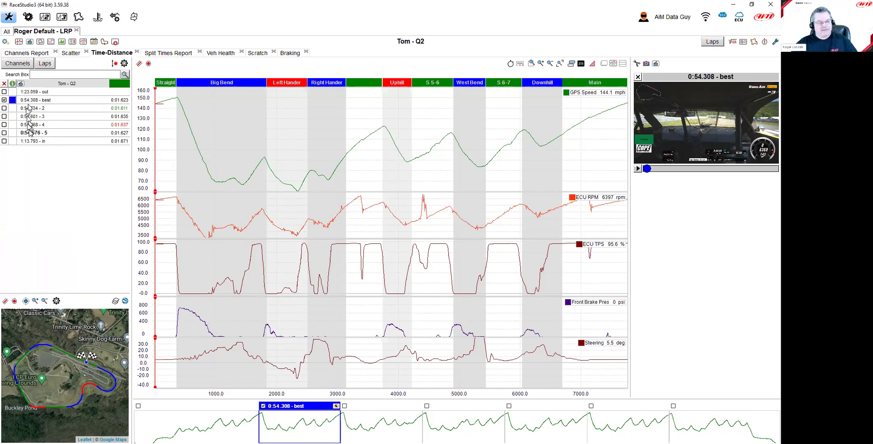
left_click(21, 64)
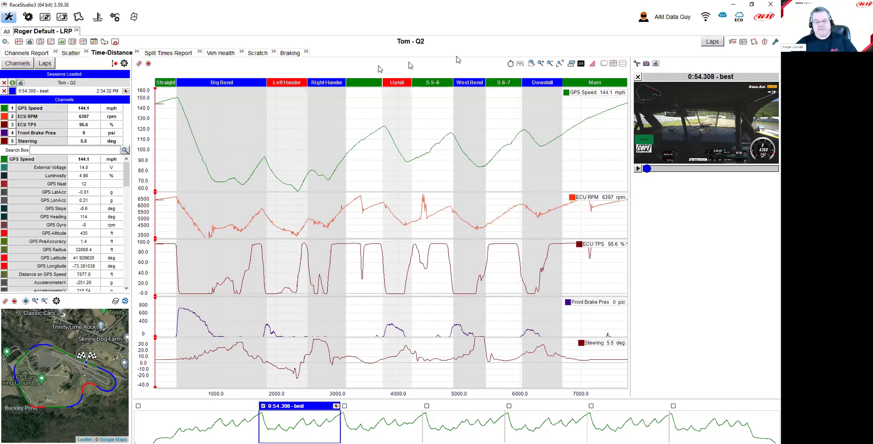
Select Q2's best 3 laps and show the segment options for selecting laps of the best split
left_click(712, 43)
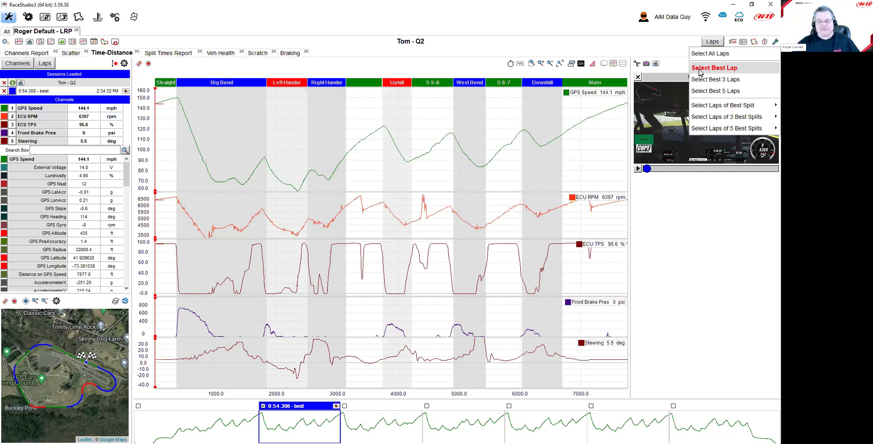
left_click(711, 80)
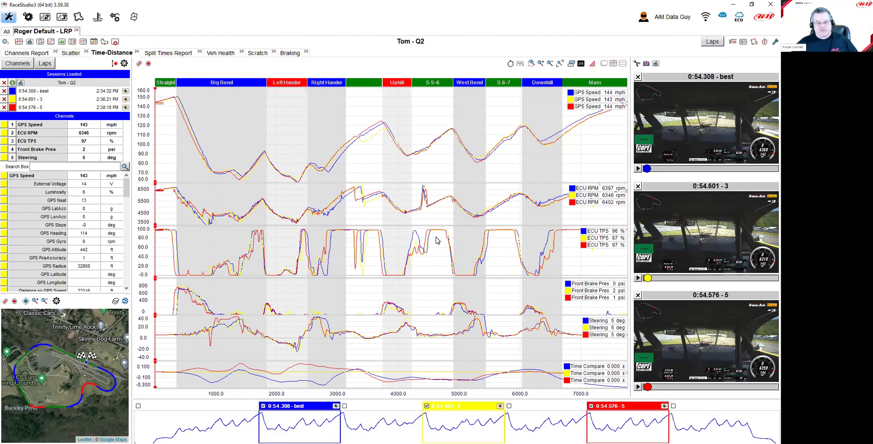
left_click(712, 41)
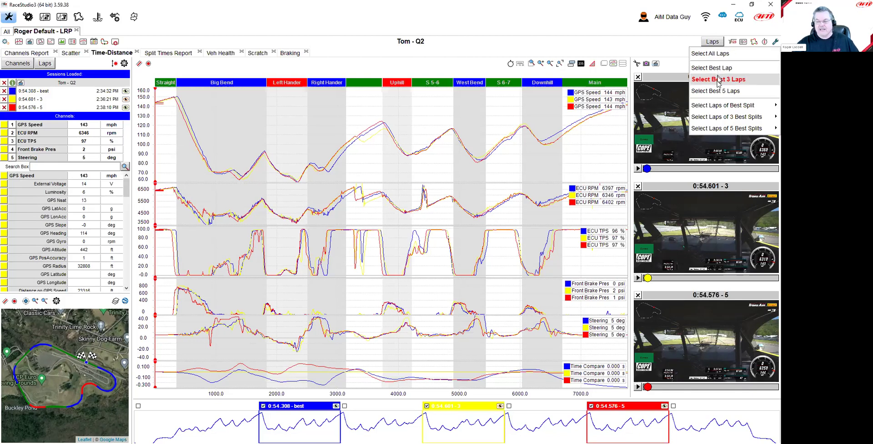
mouse_move(723, 107)
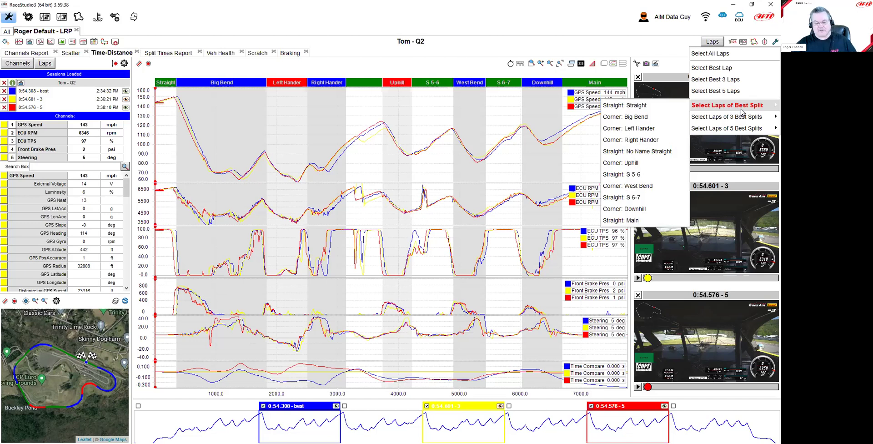
Place the cursor in West Bend, show the lap list with its split times, and move the cursor back into Big Bend
left_click(465, 148)
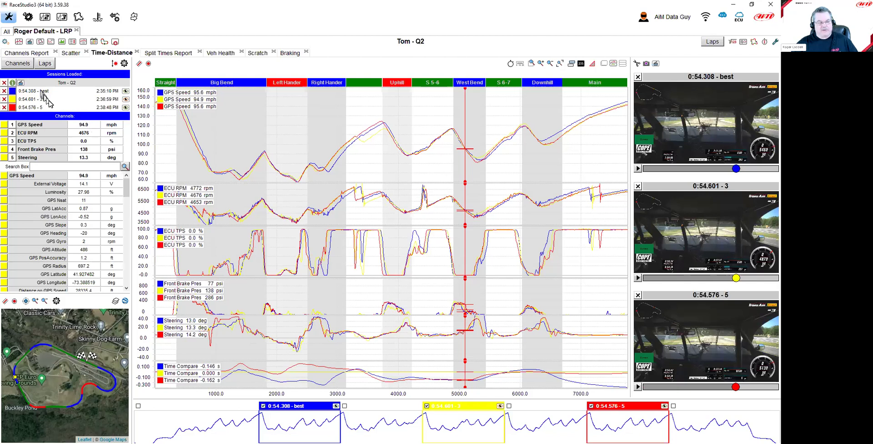
left_click(45, 63)
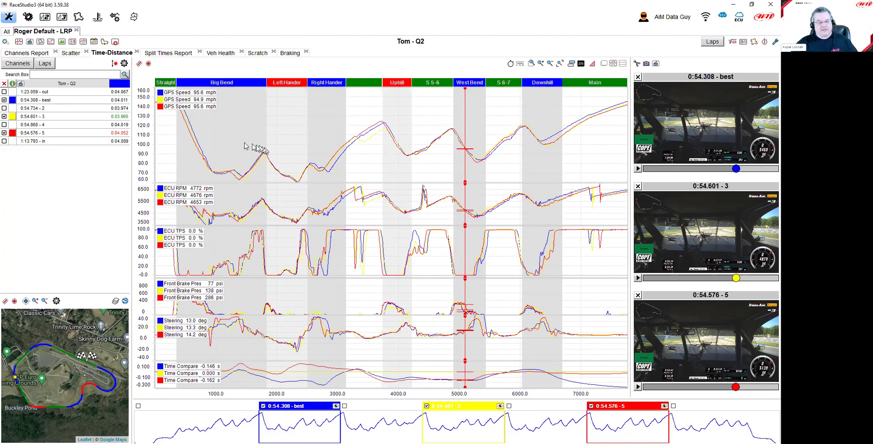
mouse_move(222, 141)
left_mouse_down()
mouse_move(209, 143)
mouse_move(239, 146)
mouse_move(214, 150)
mouse_move(228, 96)
mouse_move(212, 150)
left_mouse_up()
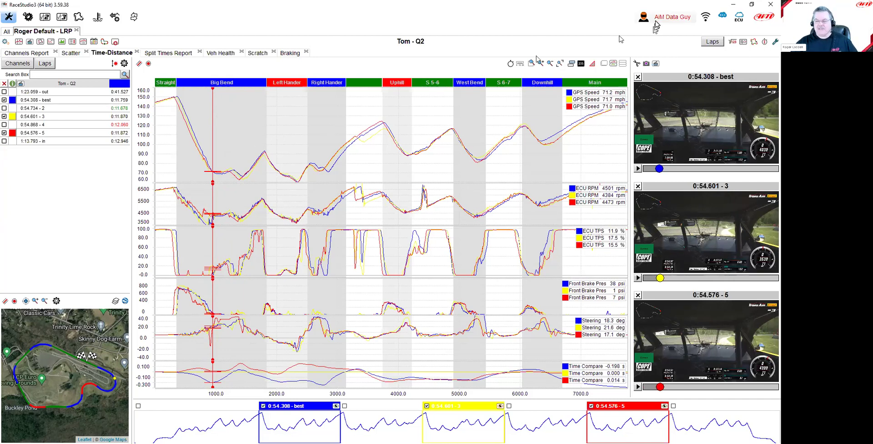
Select Q2's laps with the 3 best splits for the Big Bend corner and place the cursor in Big Bend
left_click(712, 42)
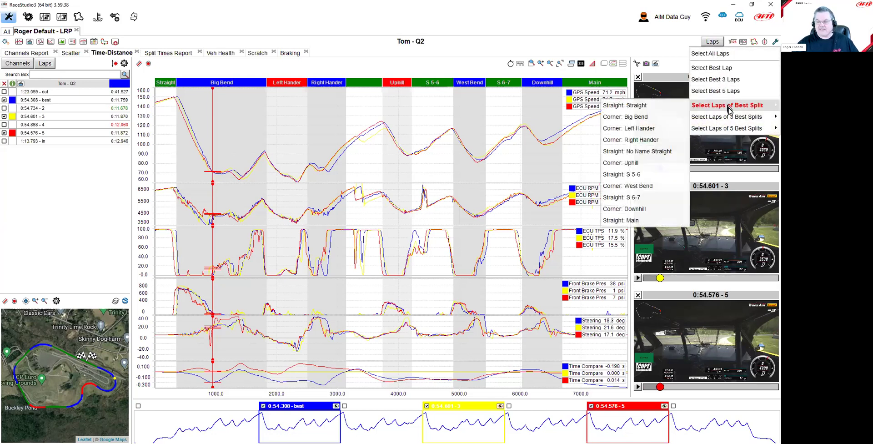
mouse_move(713, 121)
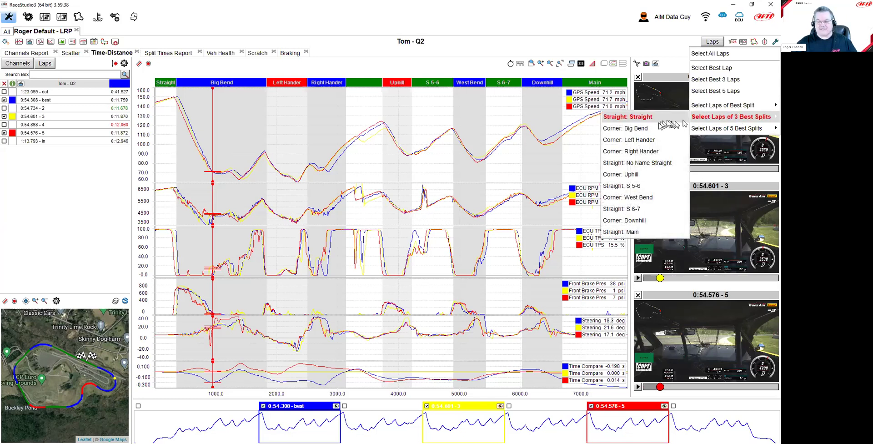
left_click(642, 131)
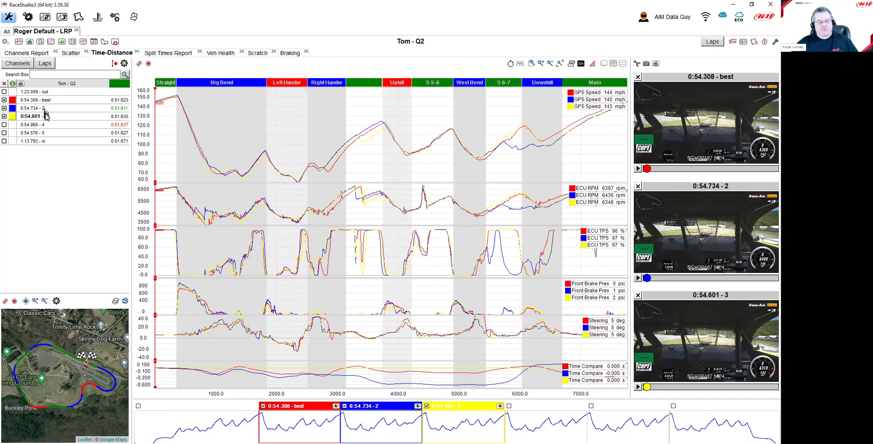
left_click(225, 130)
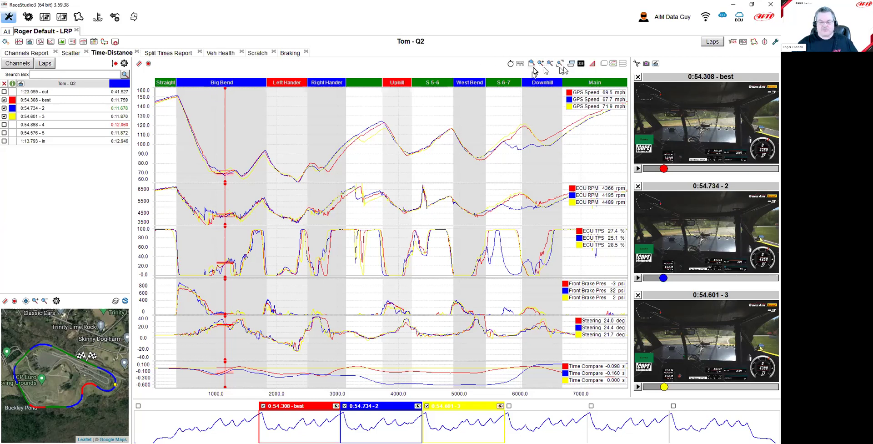
Zoom the plot to the Big Bend segment, fit the track map to it, and place the cursor mid-corner near 1000 ft
left_click(231, 84)
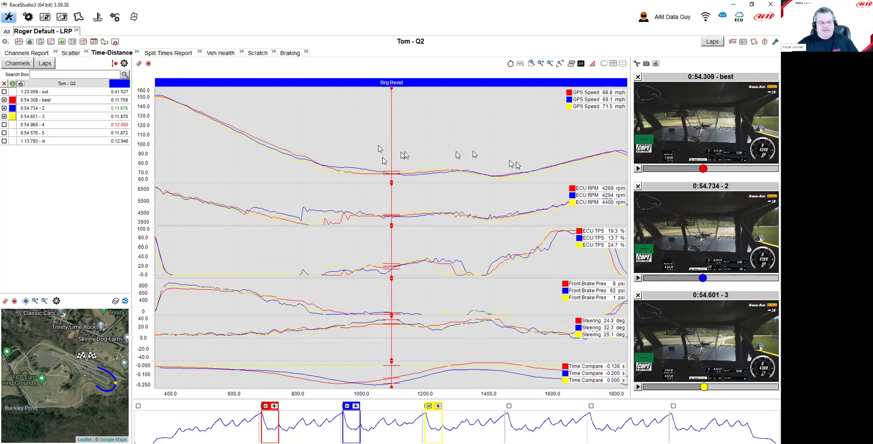
left_click_drag(272, 154, 355, 183)
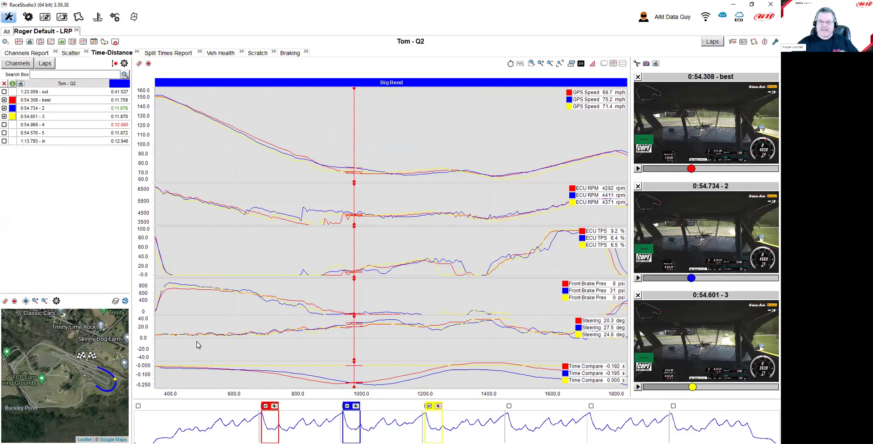
left_click(25, 301)
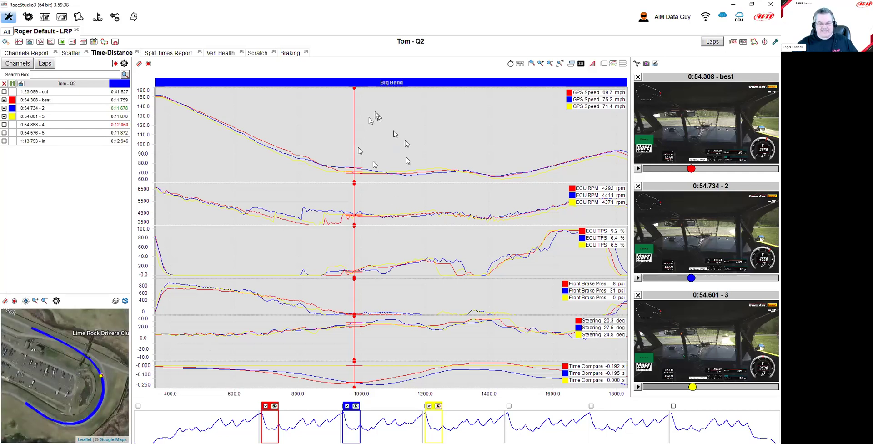
mouse_move(369, 171)
left_mouse_down()
mouse_move(377, 150)
mouse_move(452, 146)
mouse_move(322, 160)
mouse_move(358, 177)
left_mouse_up()
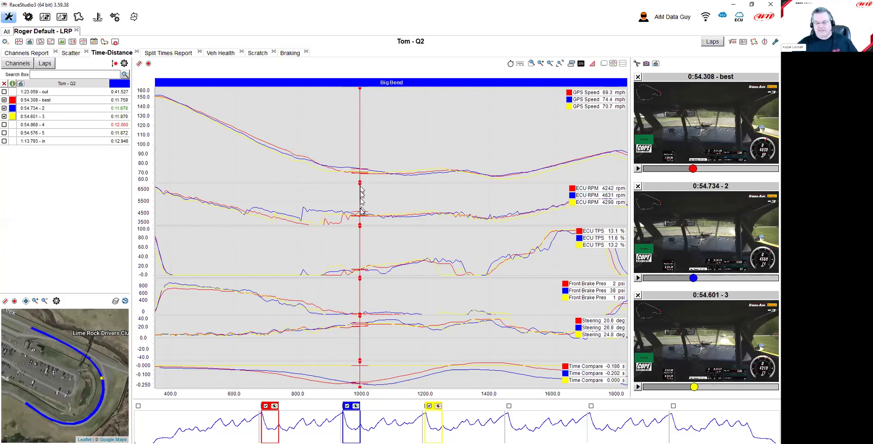
Compare throttle and brake traces of the three laps through Big Bend, checking the braking zone's location on the track map
left_click_drag(346, 260, 445, 255)
left_click_drag(218, 291, 285, 312)
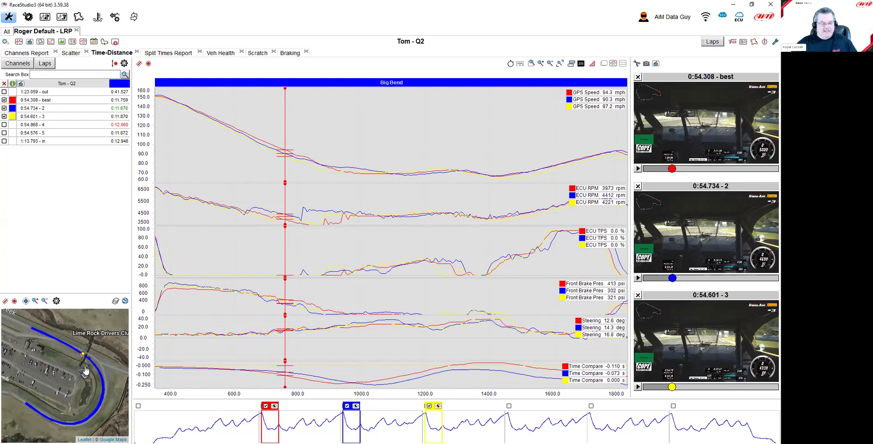
scroll(84, 366, "up", 2)
scroll(93, 342, "down", 2)
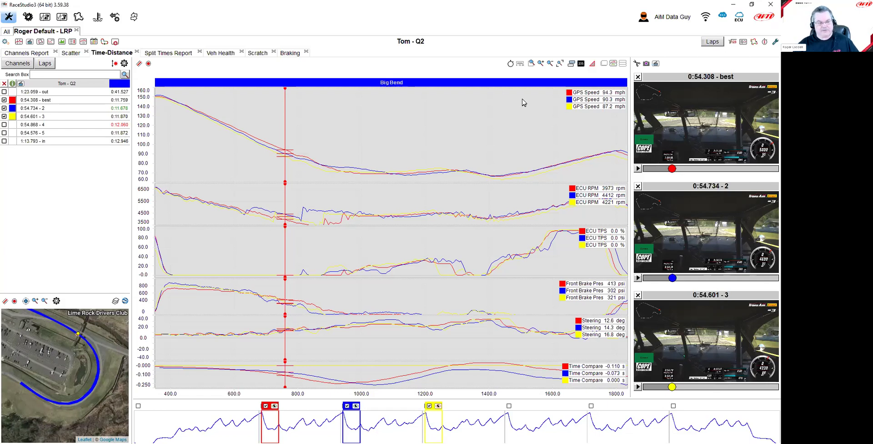
Return the plot to the full lap and move the cursor from Big Bend into Left Hander to compare split times
left_click(389, 84)
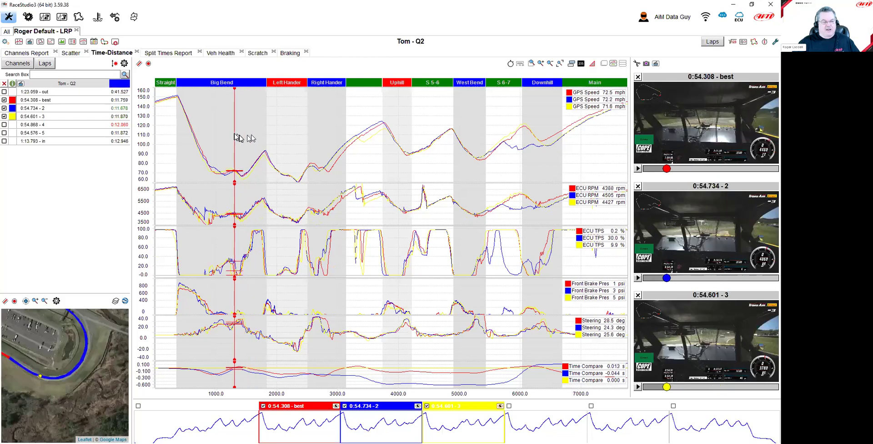
left_click_drag(234, 135, 240, 138)
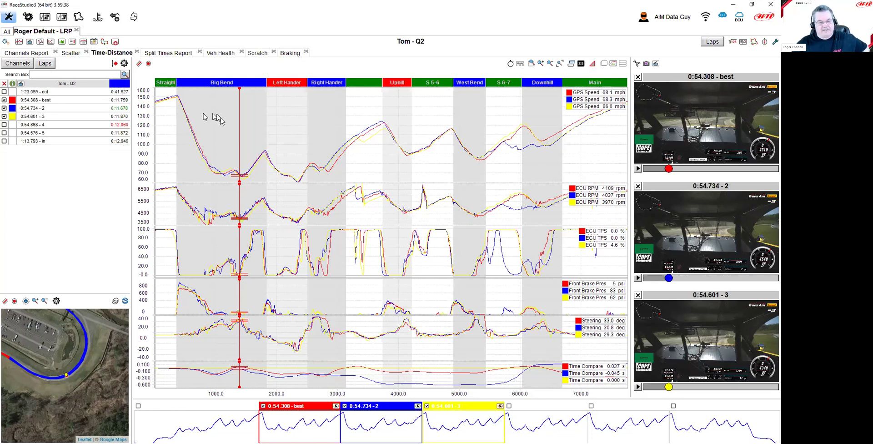
mouse_move(233, 121)
left_mouse_down()
mouse_move(249, 126)
mouse_move(240, 119)
left_mouse_up()
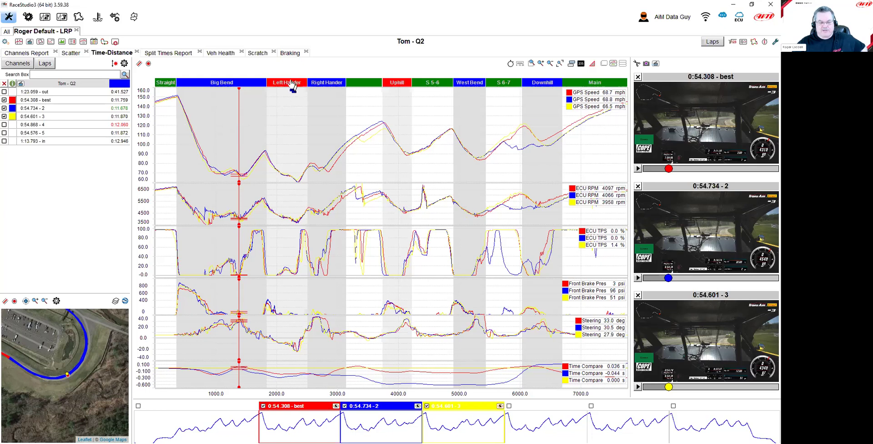
left_click_drag(239, 113, 288, 119)
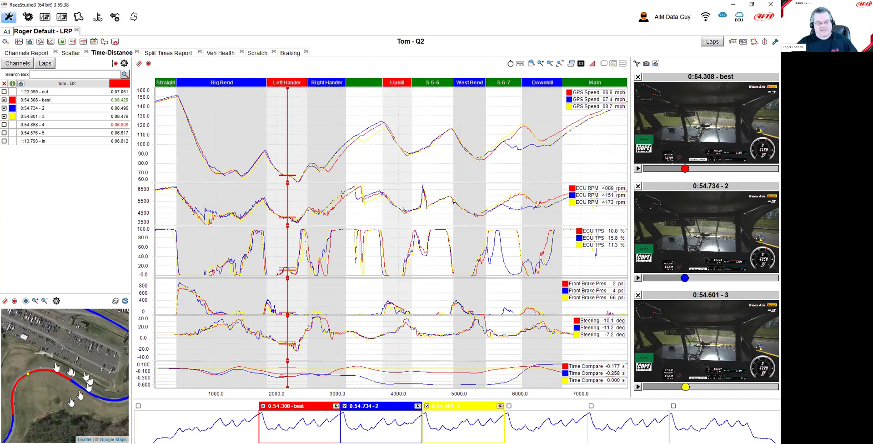
left_click(292, 127)
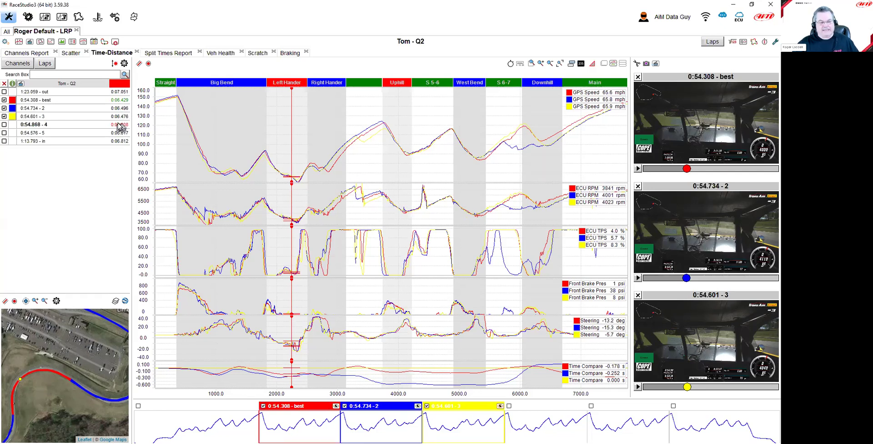
Deselect laps 2 and 3 and select lap 4 for comparison with the best lap
left_click(4, 108)
left_click(5, 116)
left_click(4, 125)
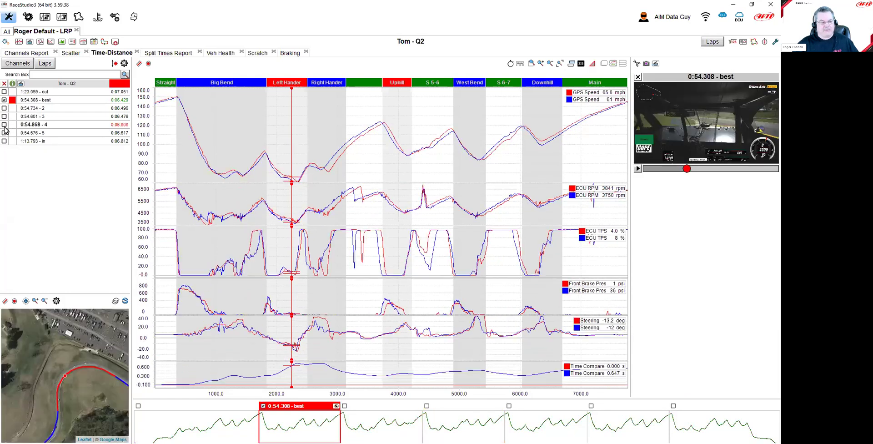
Compare the best lap with lap 4 at the cursor in Left Hander, Right Hander and Uphill
left_click(297, 180)
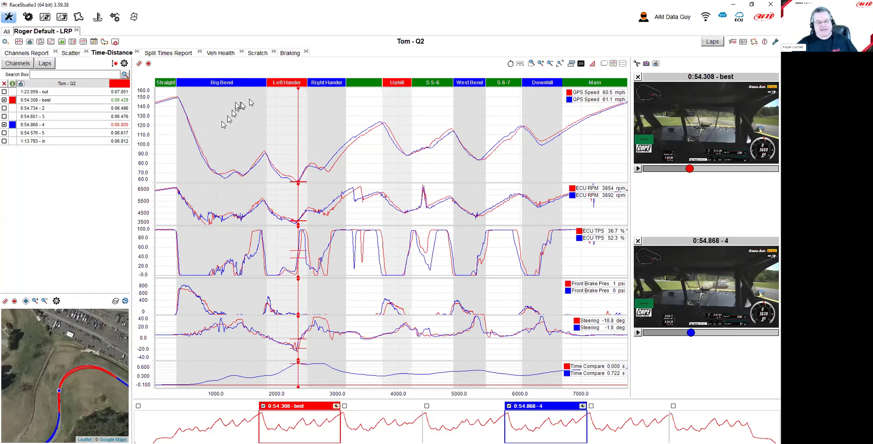
left_click(327, 107)
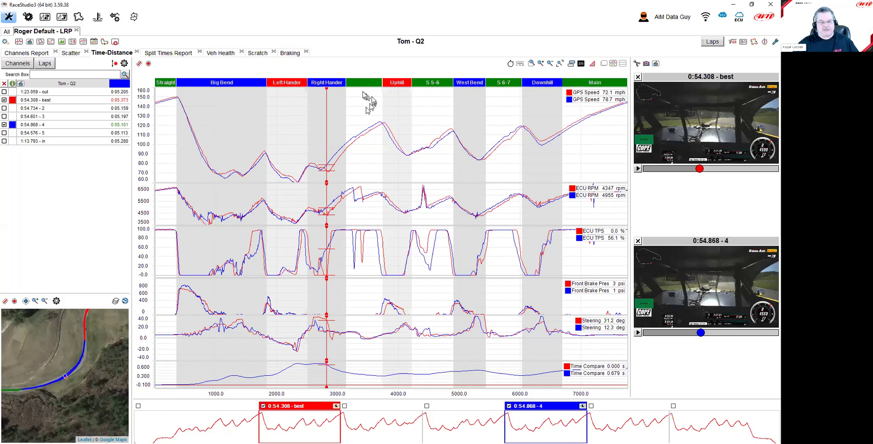
left_click_drag(367, 97, 399, 96)
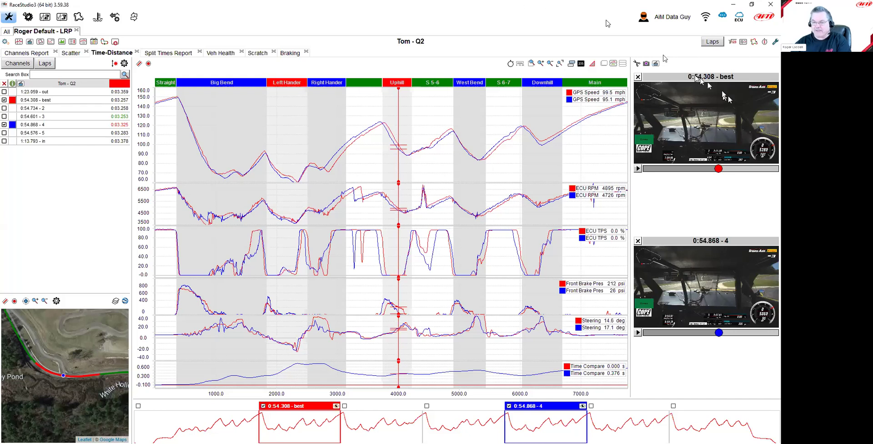
Show the segment options for selecting laps of the 3 best splits, dismiss them, and place the cursor in West Bend
left_click(713, 43)
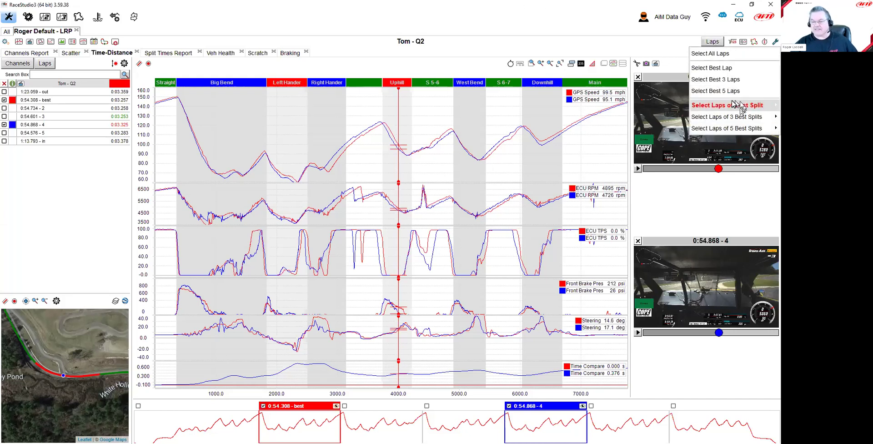
mouse_move(717, 117)
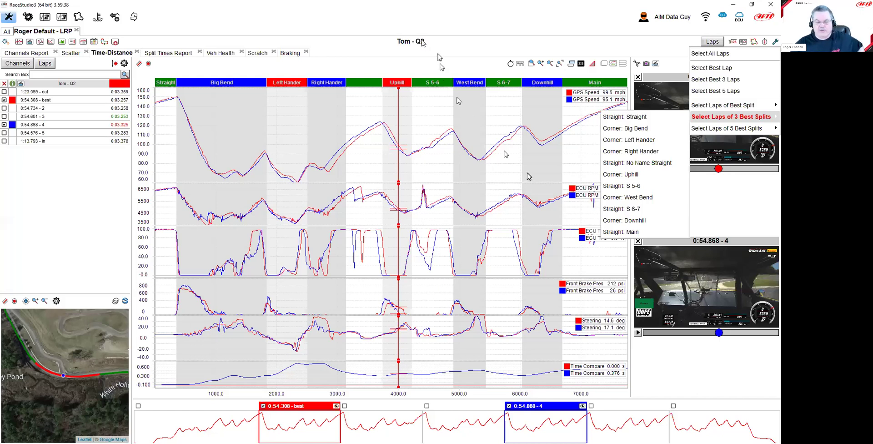
left_click(482, 151)
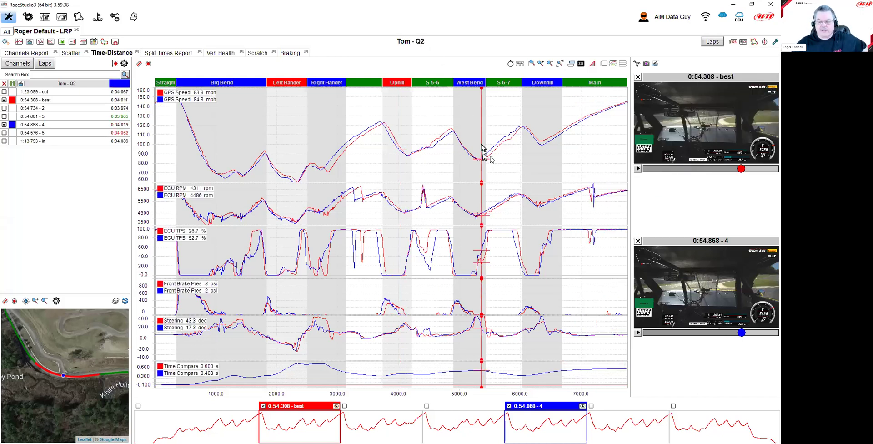
Deselect lap 4 to keep only the best lap and show the channel list
left_click(4, 124)
left_click(18, 64)
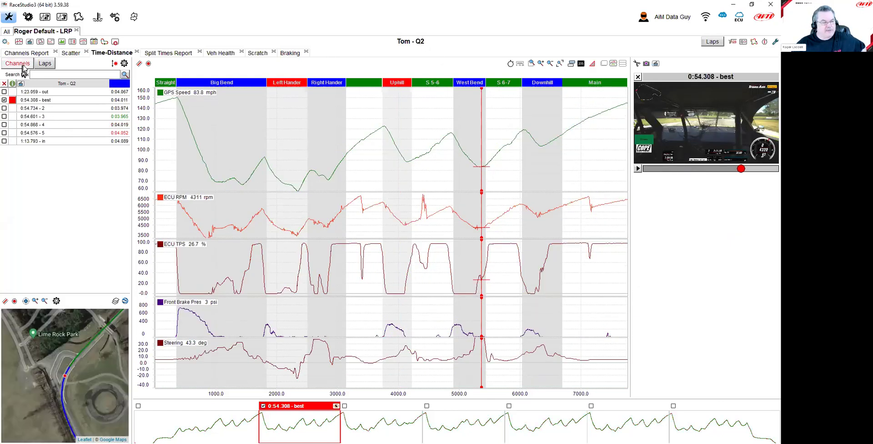
Move the cursor from S 5-6 back to the Uphill exit, zoom the plot to Right Hander, and return to the full lap
left_click(440, 133)
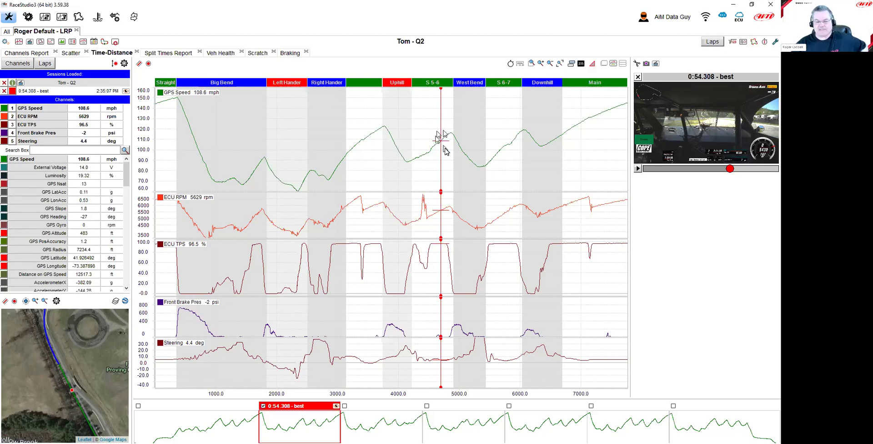
left_click(413, 134)
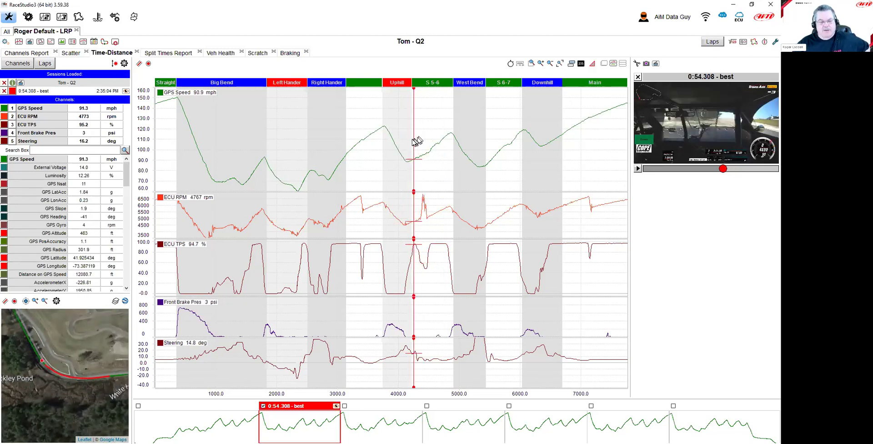
left_click(330, 85)
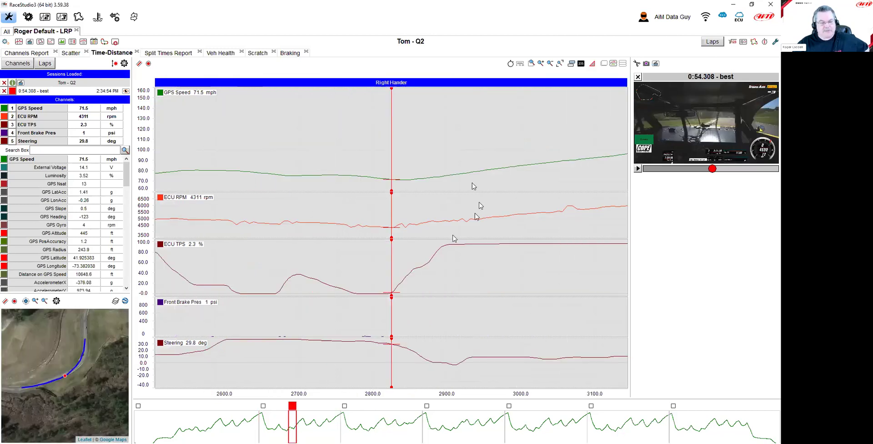
left_click(394, 85)
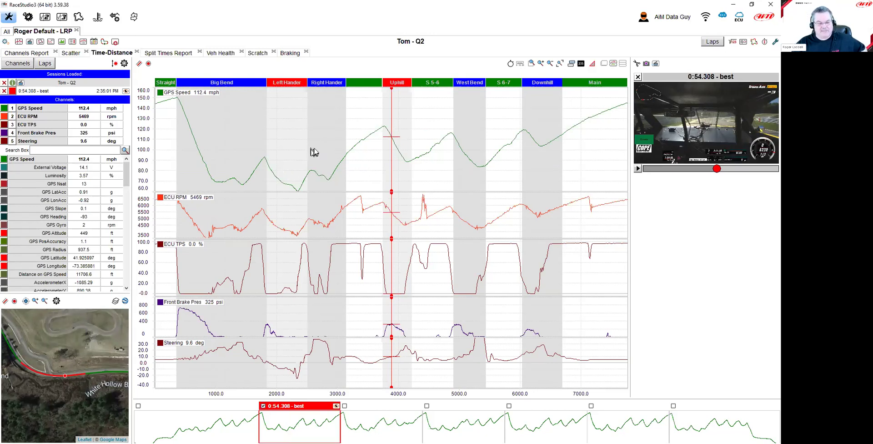
Place the cursor in Right Hander and zoom the plot to the range from Left Hander to the start of Uphill
left_click(312, 167)
scroll(313, 169, "up", 2)
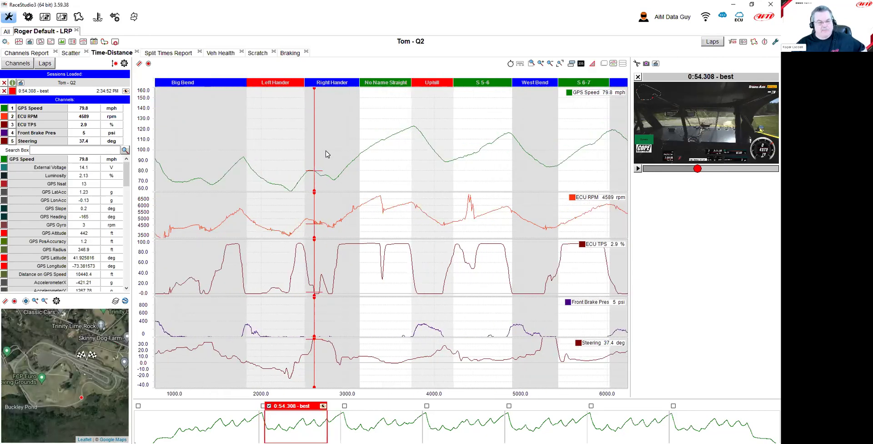
scroll(378, 169, "down", 1)
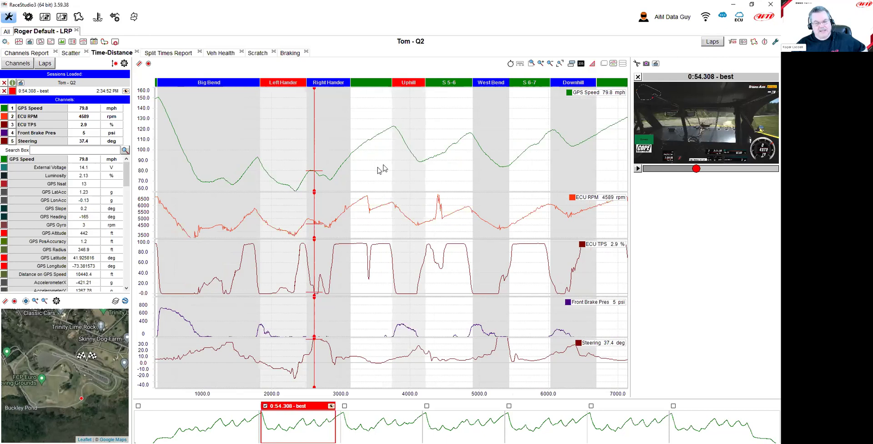
left_click(532, 64)
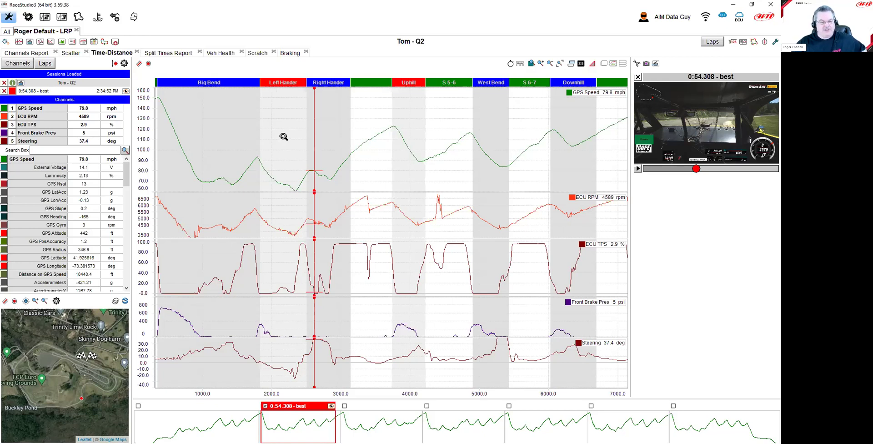
left_click_drag(270, 139, 409, 133)
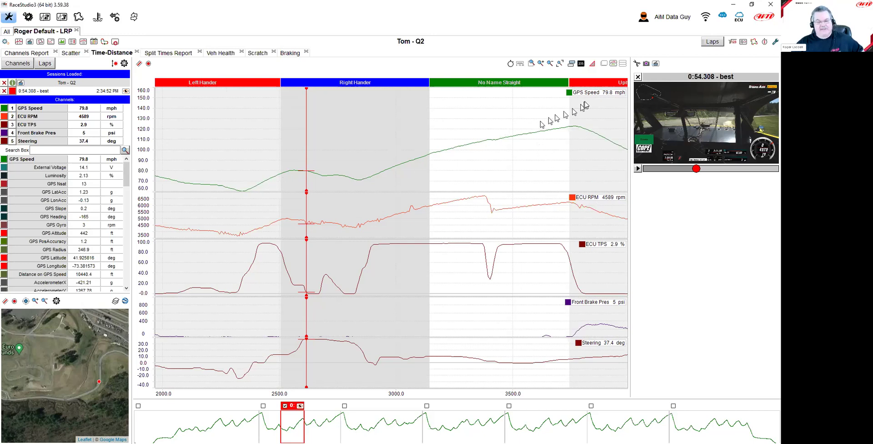
Highlight the ECU RPM trace to inspect its minimum and maximum in the zoomed range, and move the cursor to Right Hander's start
left_click(590, 200)
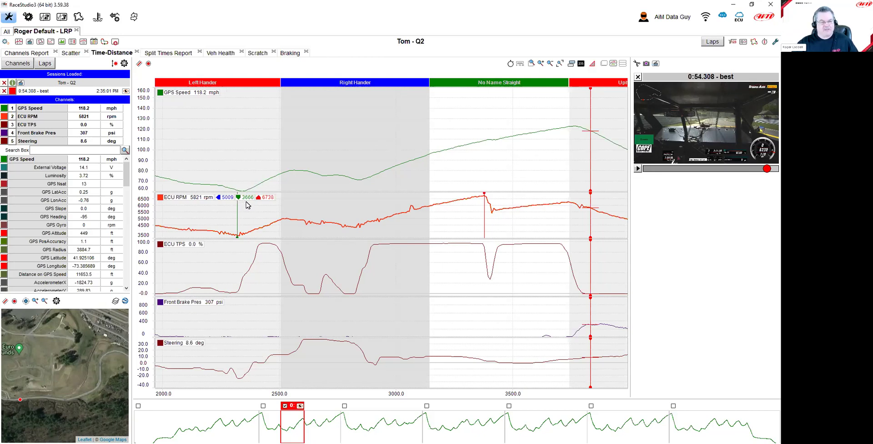
left_click(203, 200)
left_click(282, 152)
Open the Braking view and zoom its plot to the Uphill braking zone, about 3750 to 4100 ft
left_click(293, 53)
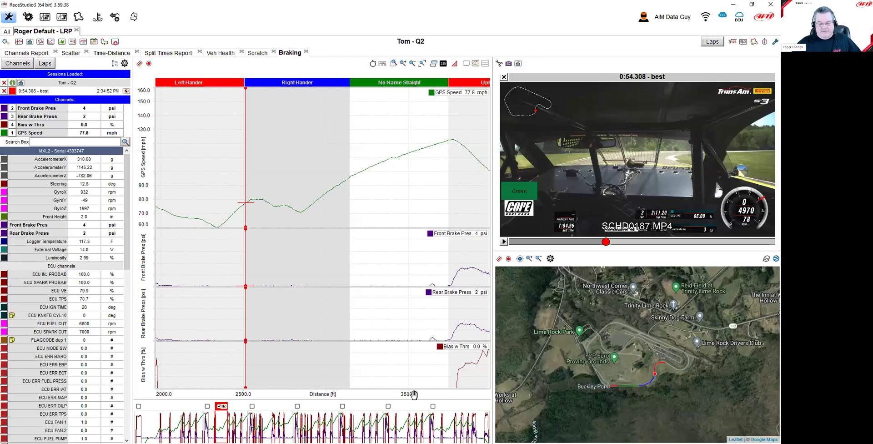
left_click_drag(405, 394, 324, 394)
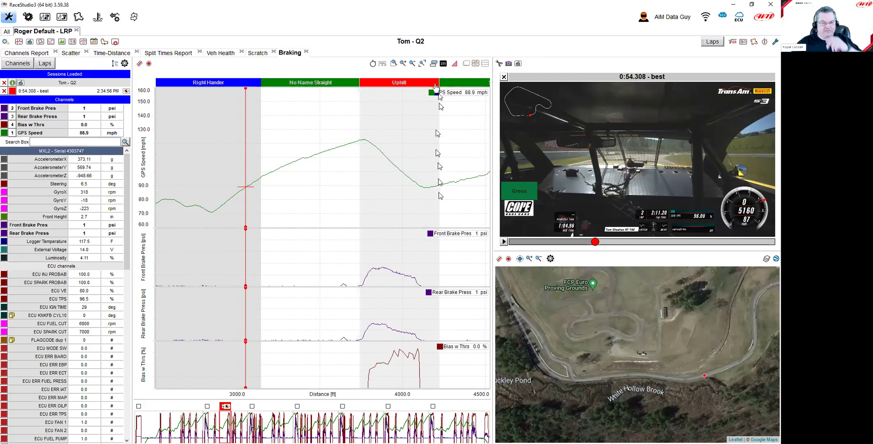
left_click(394, 63)
left_click_drag(361, 274, 419, 277)
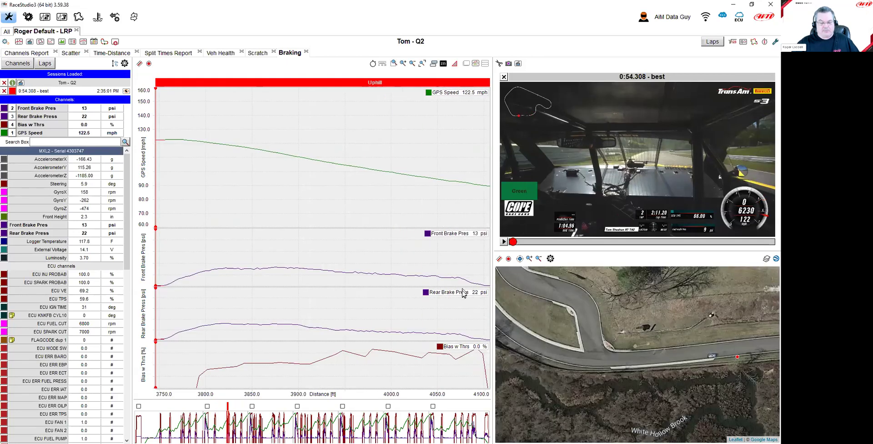
Highlight the Rear Brake Press trace with the cursor at about 4070 ft, zoom to the whole Uphill segment, and return to the full lap
left_click(454, 294)
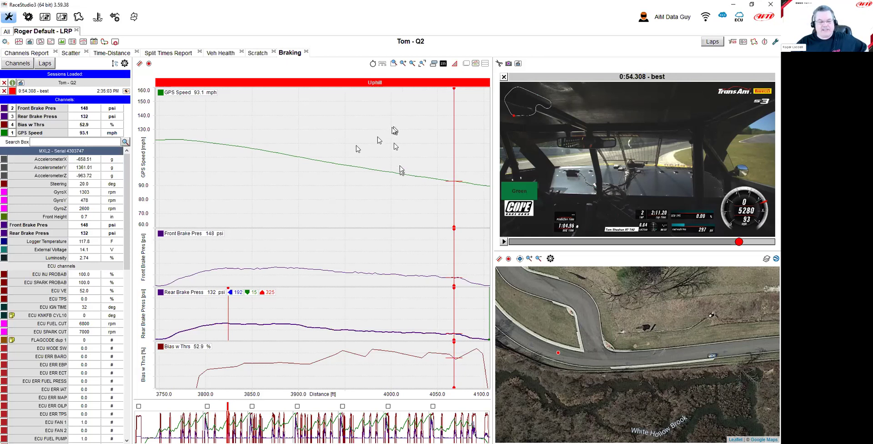
left_click(377, 84)
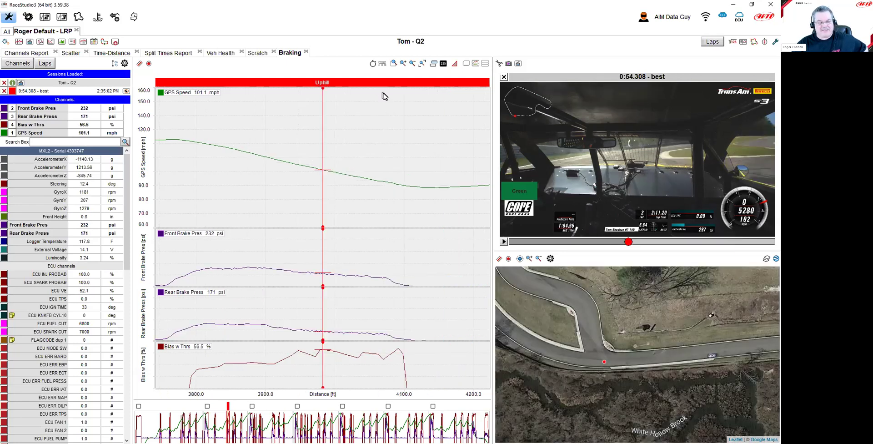
left_click(335, 85)
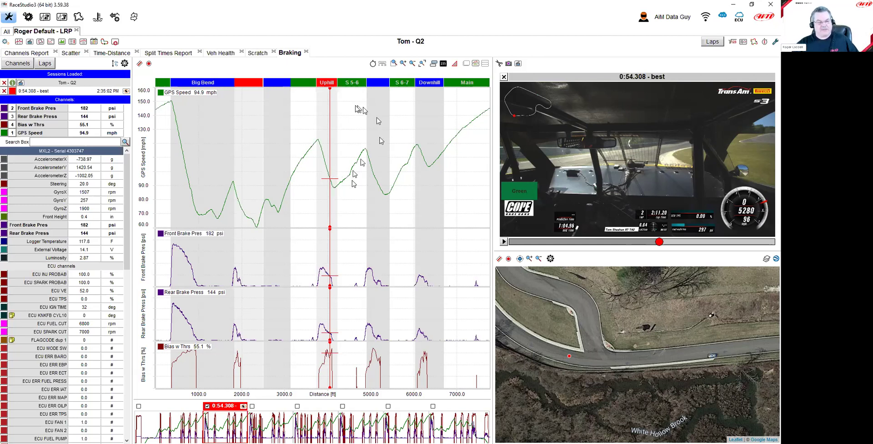
Move the cursor into the West Bend braking zone, and back to the middle of S 5-6
left_click_drag(279, 139, 378, 166)
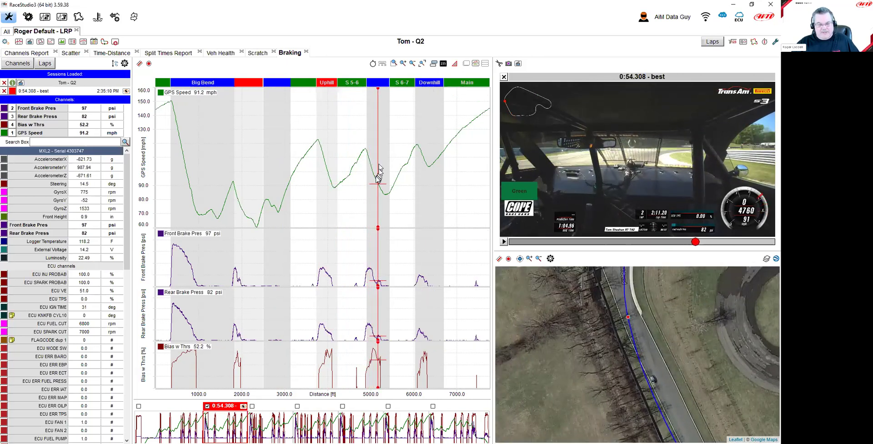
left_click(376, 175)
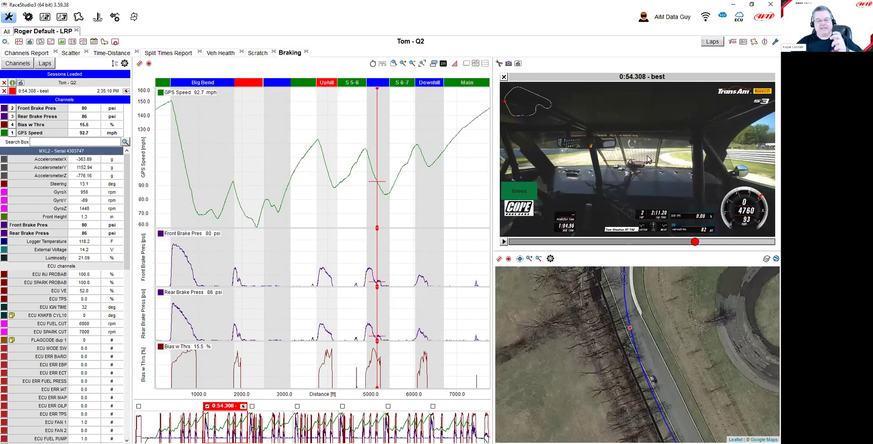
left_click(350, 174)
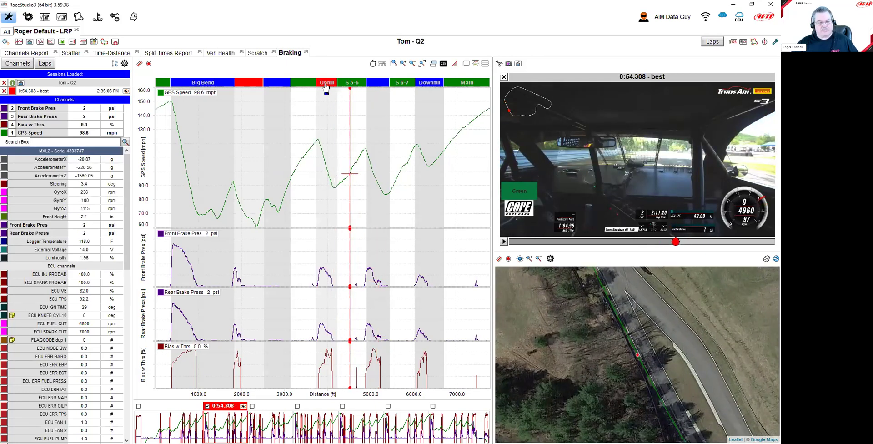
Zoom the plot to the Uphill segment and move the cursor through its braking zone to about 4095 ft
left_click(326, 86)
left_click(274, 160)
left_click_drag(274, 162, 311, 168)
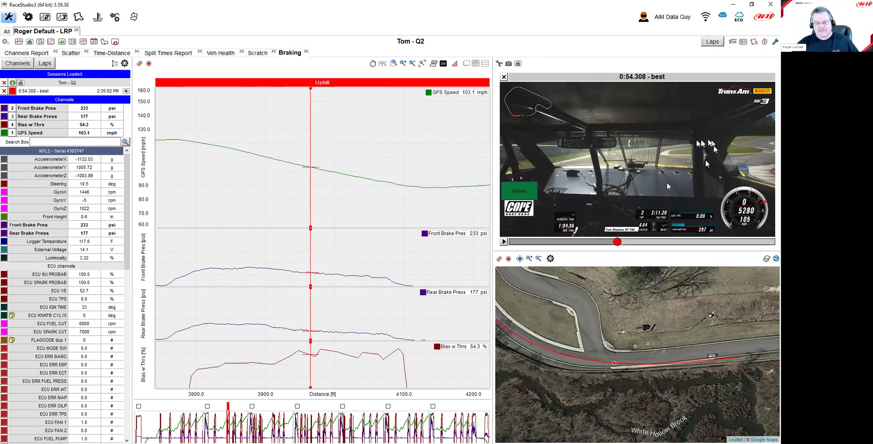
left_click_drag(359, 171, 401, 191)
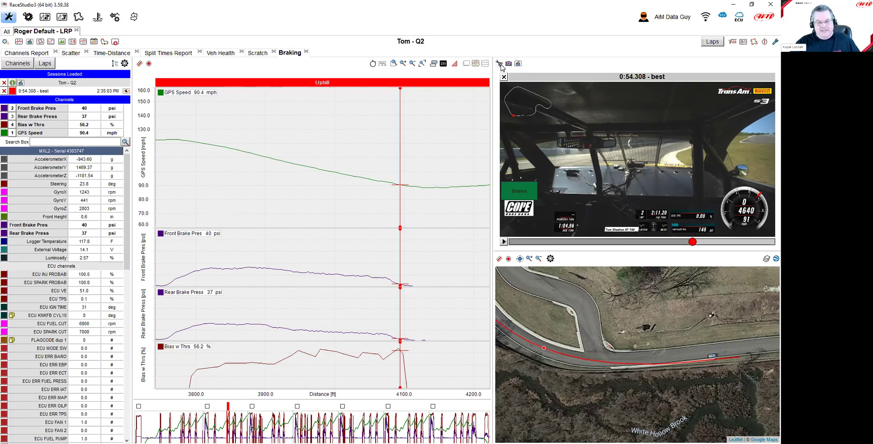
Widen the plot range to include No Name Straight, and move the cursor to the start of Uphill braking at about 3800 ft
scroll(376, 160, "down", 3)
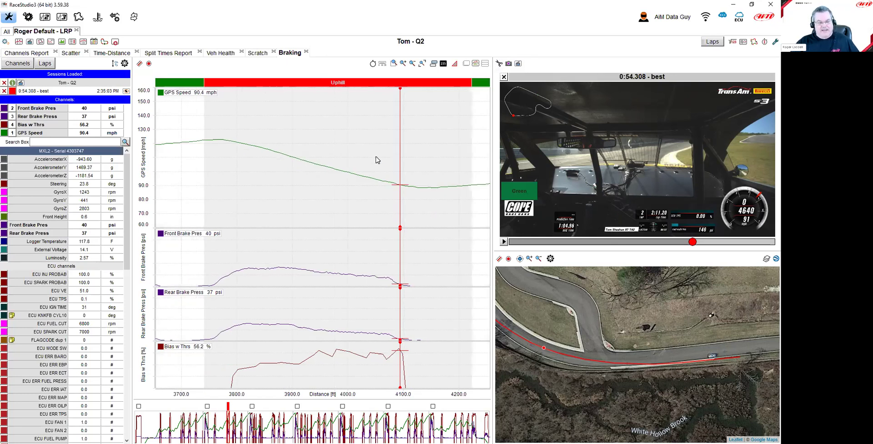
scroll(375, 159, "down", 1)
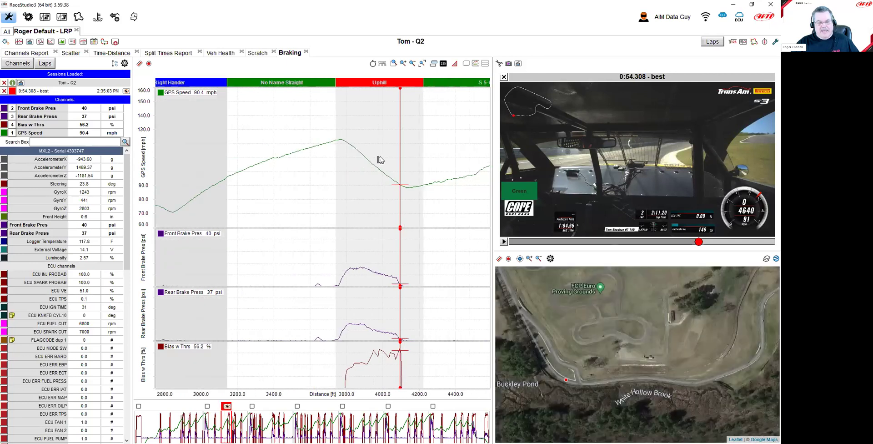
left_click_drag(226, 192, 347, 216)
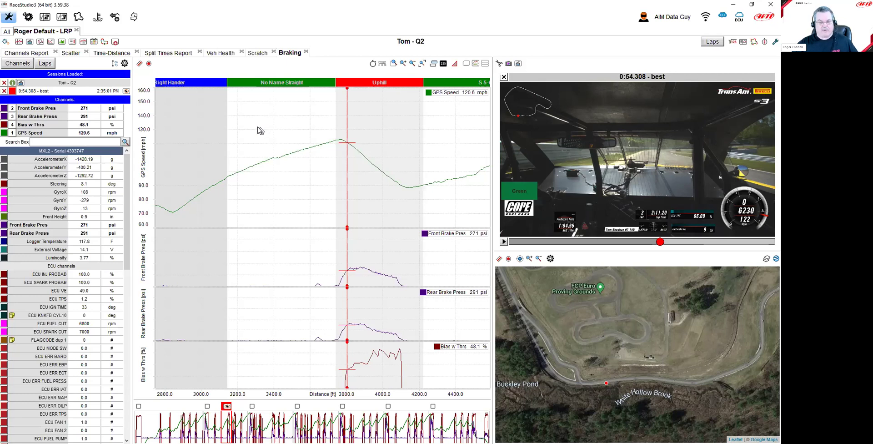
Return to the full lap, place the cursor in No Name Straight, and zoom the plot to the range from Right Hander to S 5-6
left_click(389, 83)
left_click(389, 83)
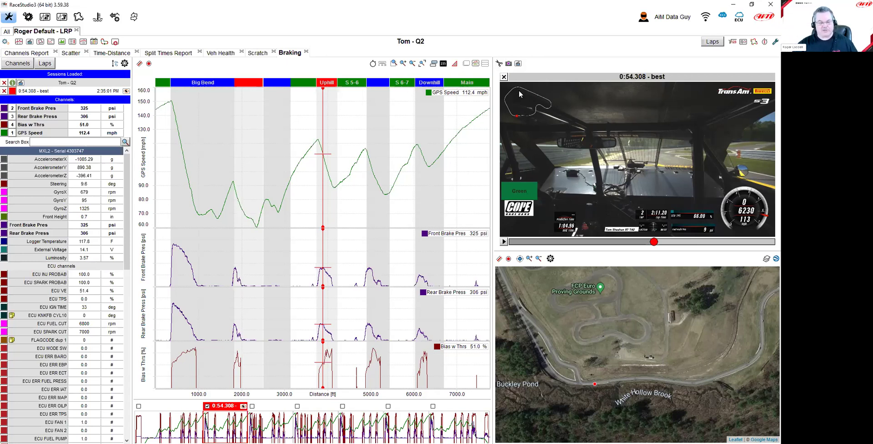
left_click(301, 158)
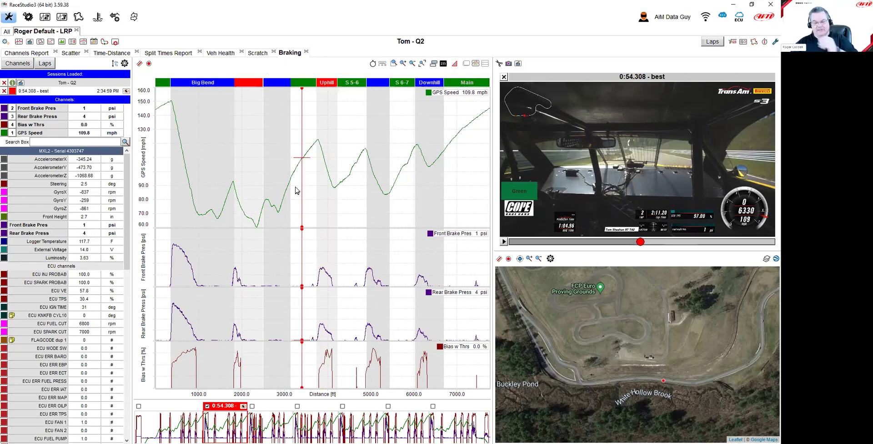
scroll(275, 178, "up", 2)
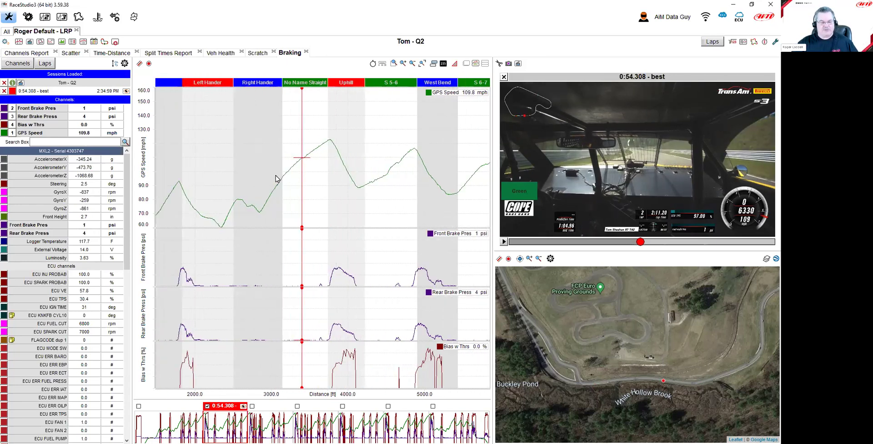
scroll(276, 179, "up", 1)
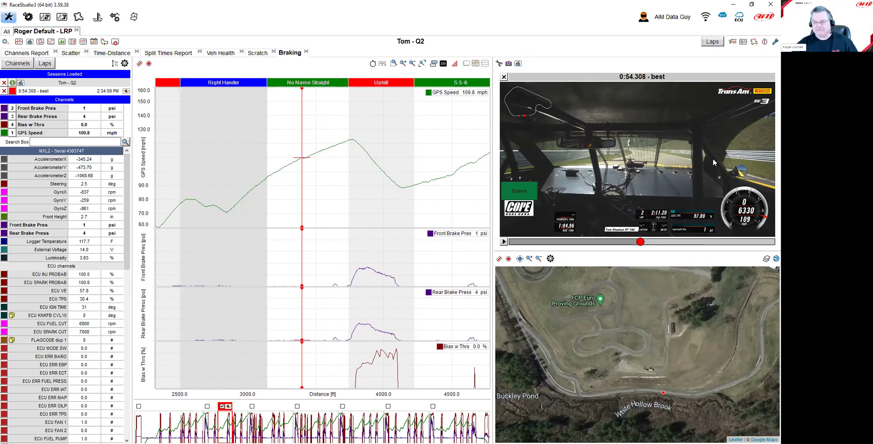
Open the lap's video SCHD0187.MP4 in VLC media player, pause playback, and close the player
left_click(518, 65)
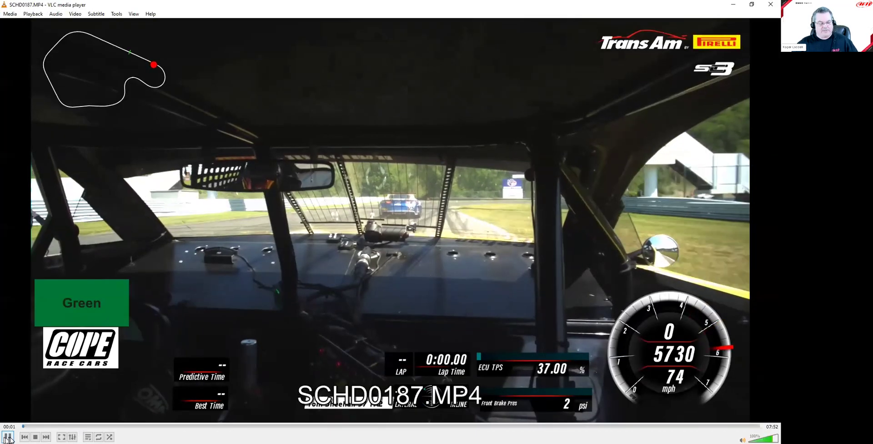
left_click(8, 437)
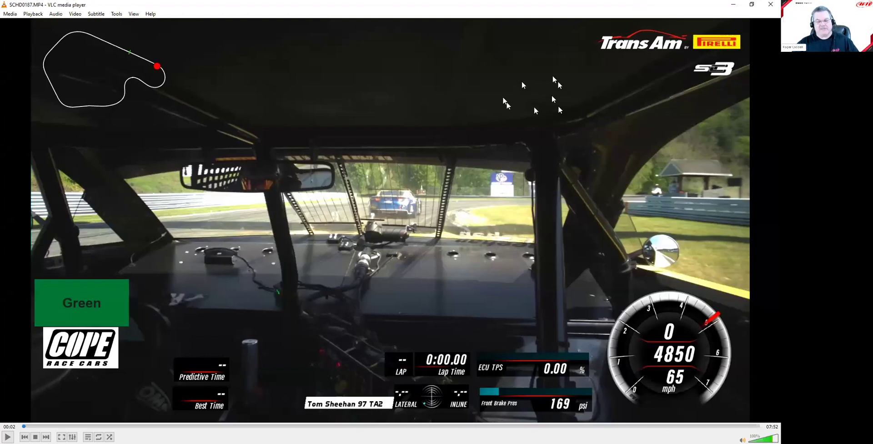
left_click(771, 6)
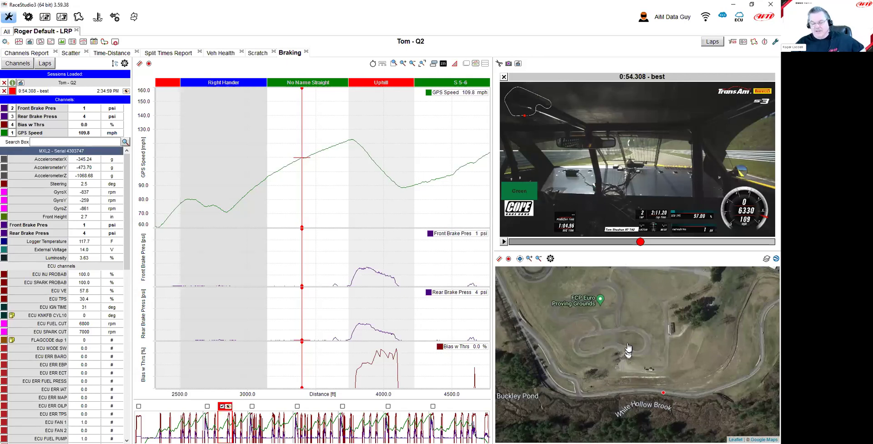
Reposition the track map around No Name Straight, and switch its base map to Bing zoomed out to the whole circuit
scroll(632, 338, "up", 1)
scroll(633, 340, "down", 1)
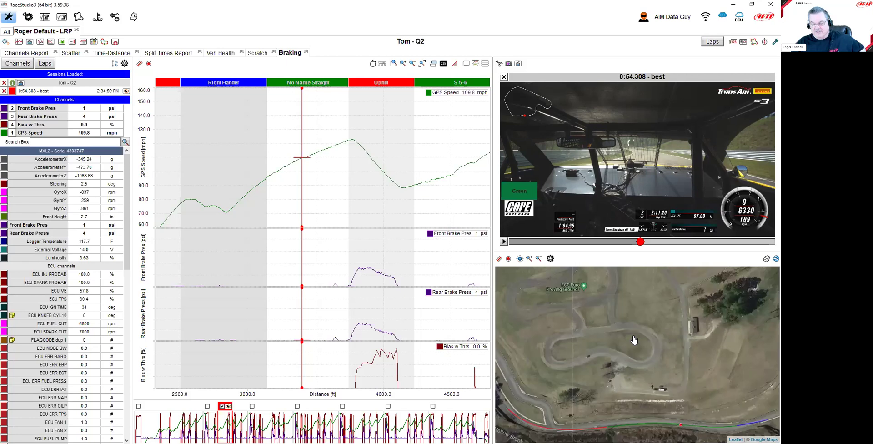
left_click_drag(653, 361, 634, 317)
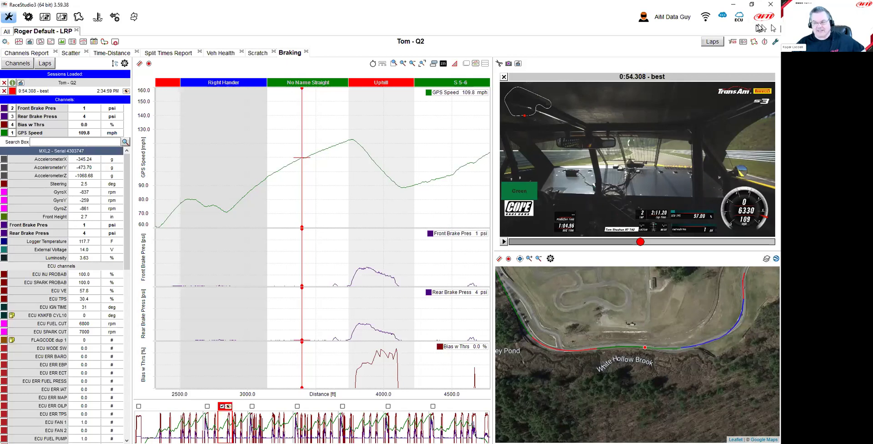
mouse_move(767, 259)
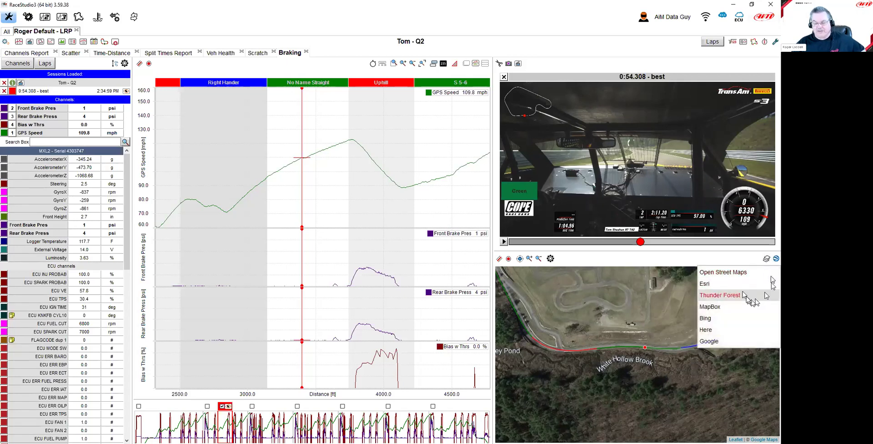
left_click(722, 318)
scroll(641, 318, "down", 1)
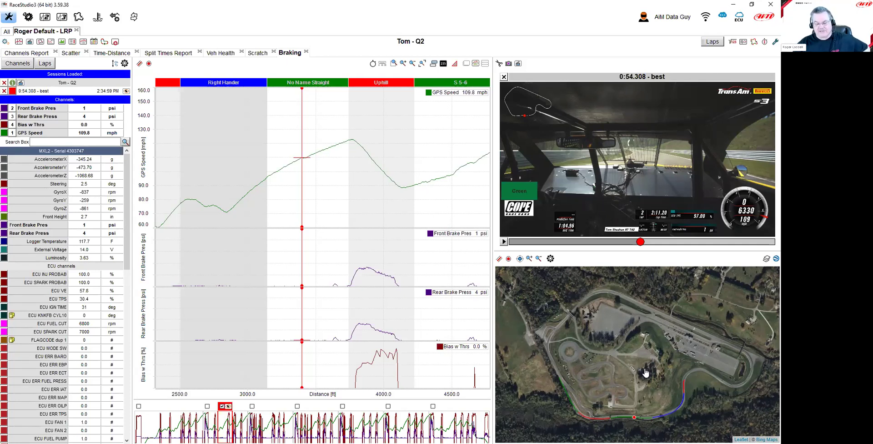
Switch the track's base map to Google, and pan to the Lime Rock Drivers Club area and back to the circuit
left_click(766, 259)
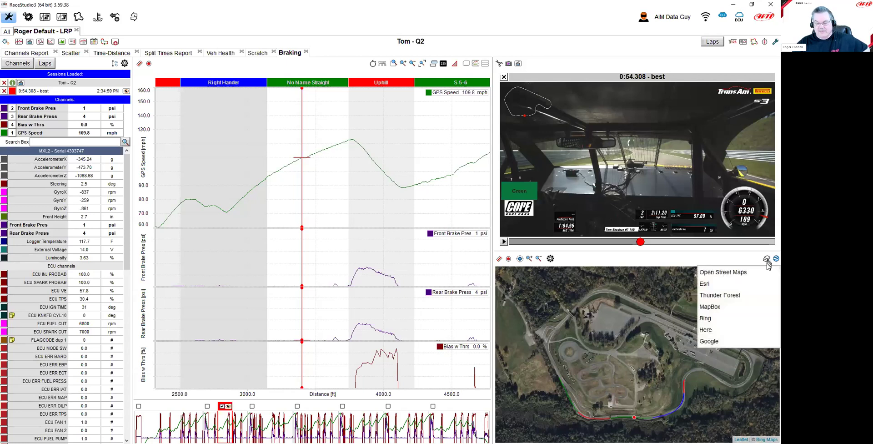
left_click(730, 341)
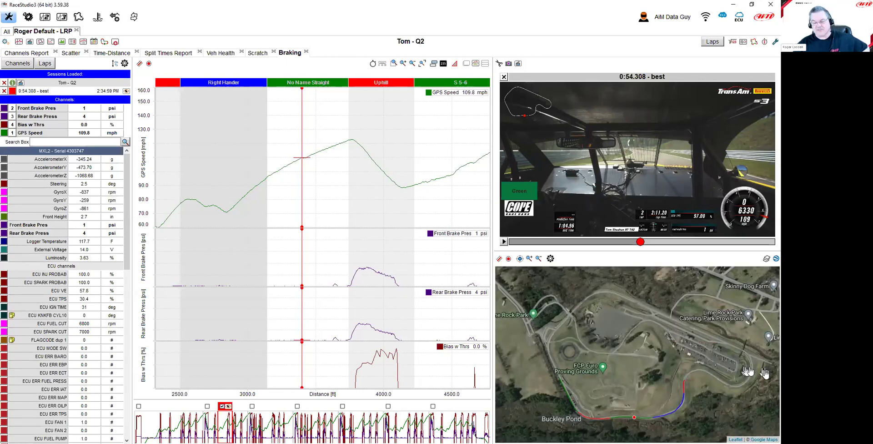
left_click_drag(716, 315, 631, 337)
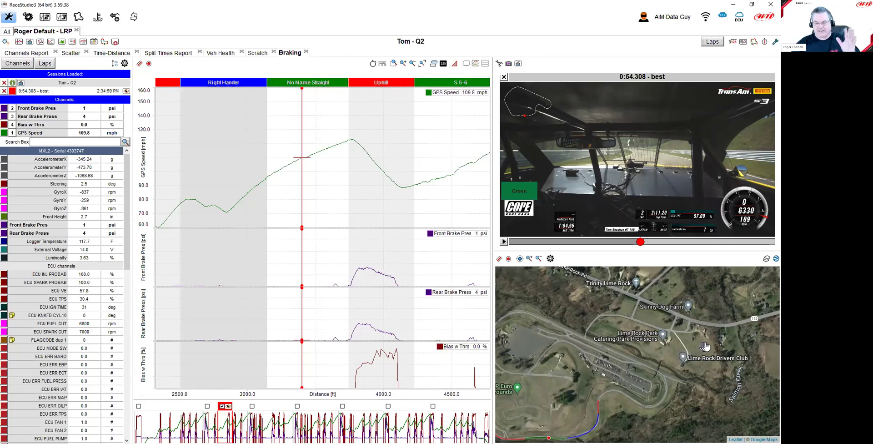
left_click_drag(627, 360, 700, 313)
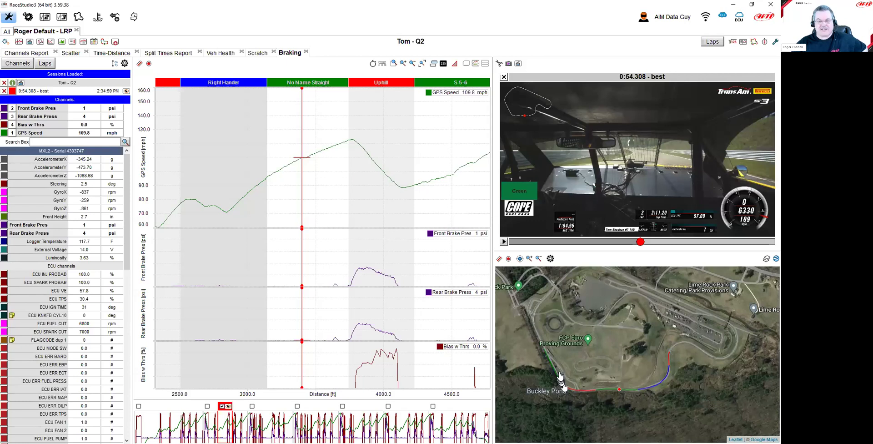
Show the circuit on the Here base map, bring the whole track into view, and change the base map to Bing
mouse_move(766, 259)
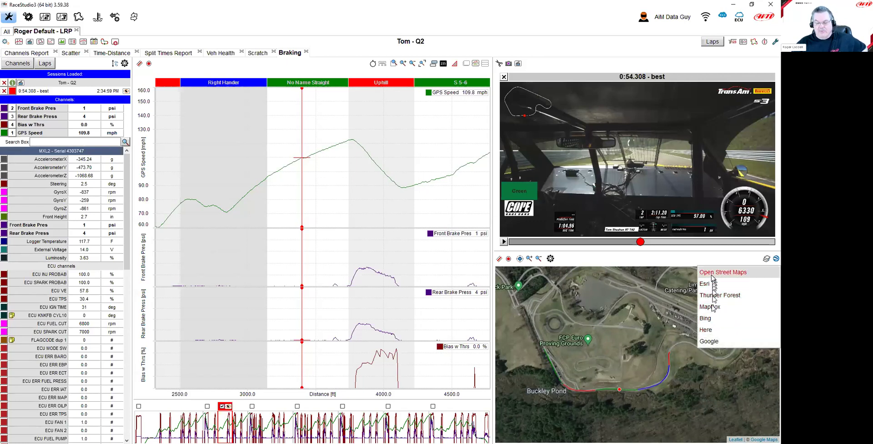
left_click(710, 332)
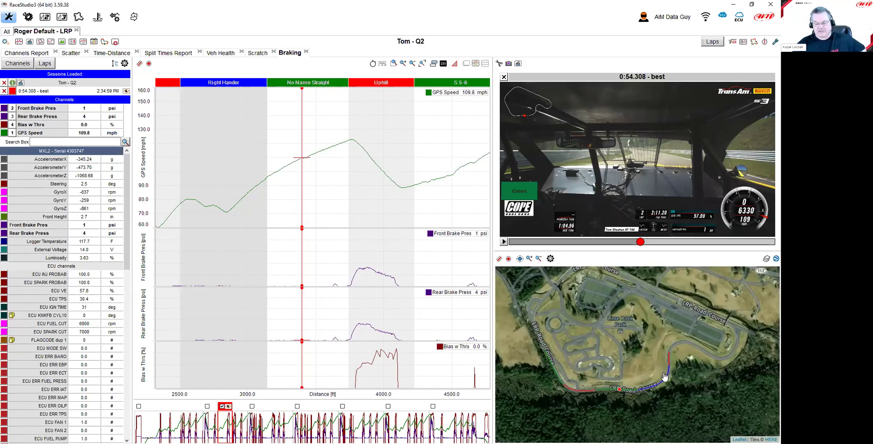
scroll(674, 391, "up", 1)
scroll(676, 379, "down", 1)
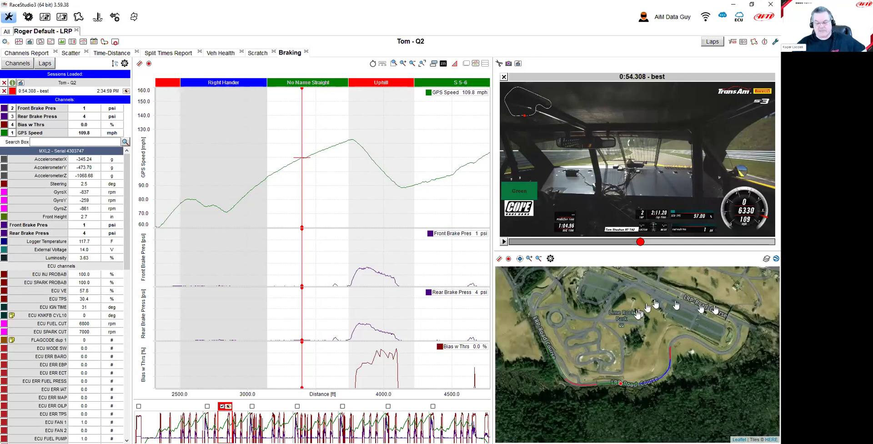
left_click_drag(660, 303, 651, 343)
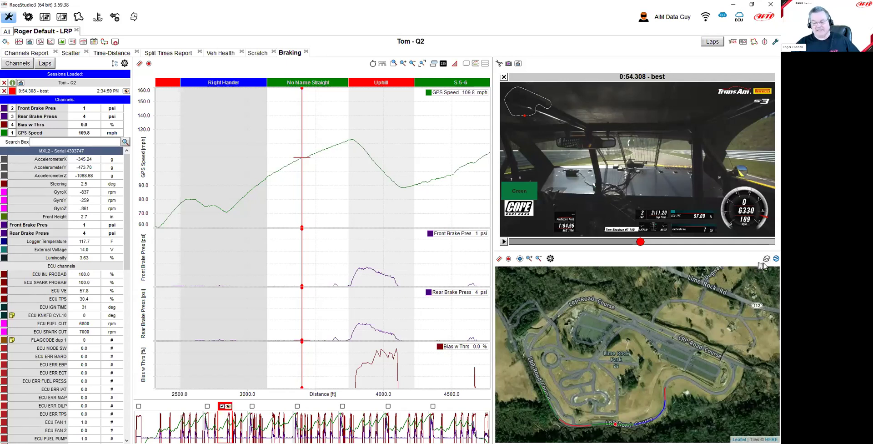
mouse_move(766, 262)
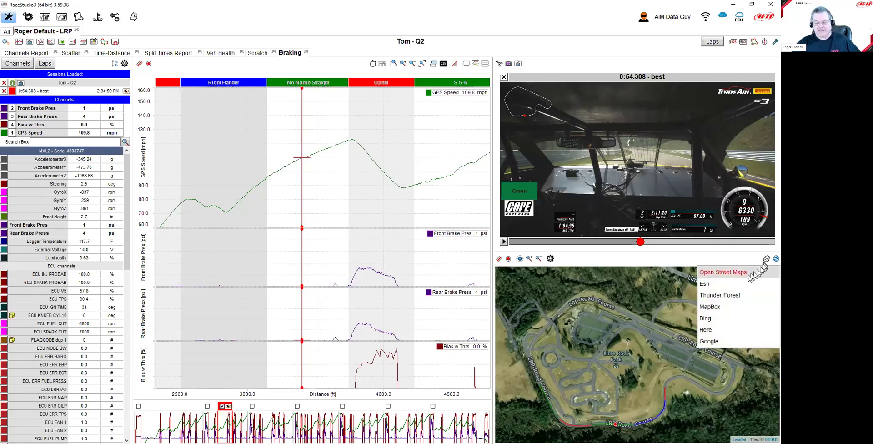
left_click(713, 320)
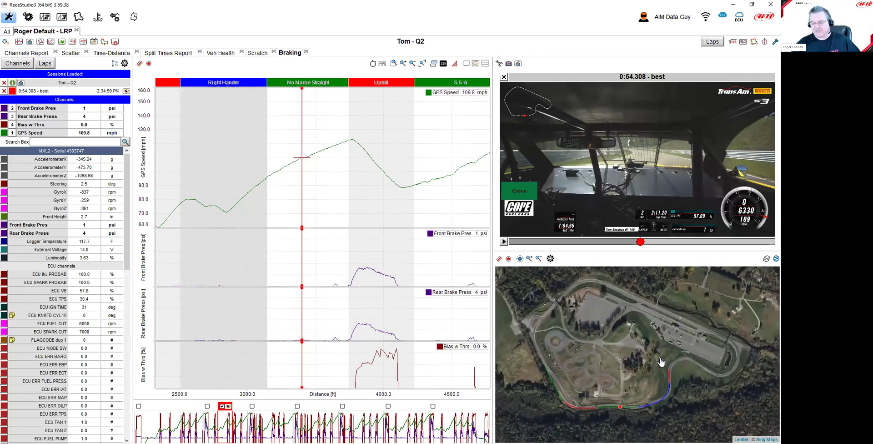
Turn the satellite background off and back on, and fit the map to the track section shown in the plot
left_click(776, 259)
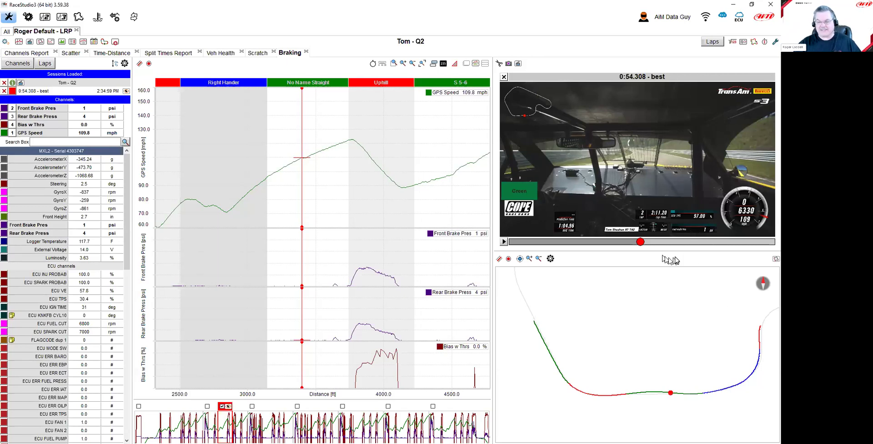
left_click(776, 260)
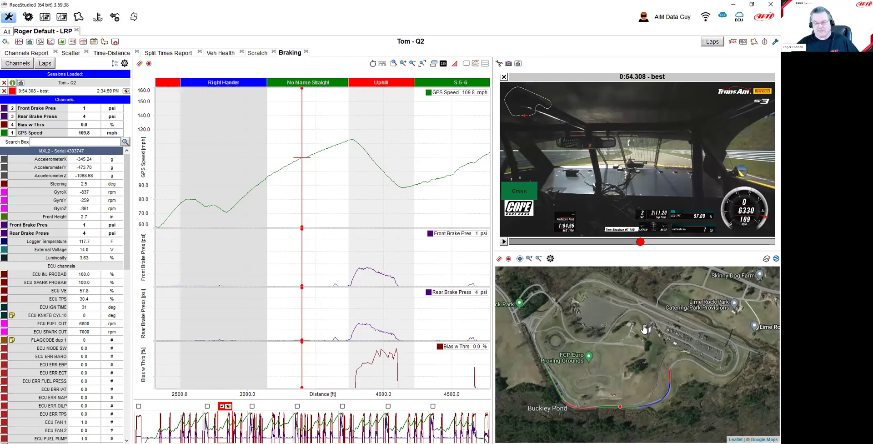
left_click(521, 259)
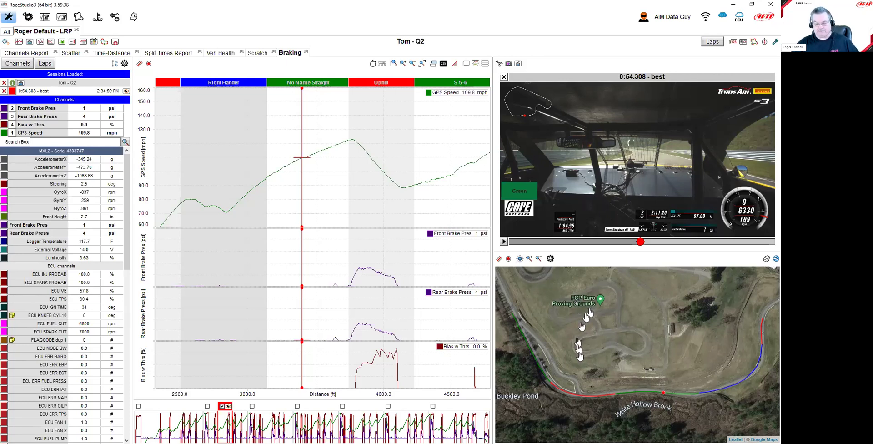
Hide the AiM track line on the map, and examine the driven line close up against the satellite image around the cursor
scroll(571, 354, "up", 3)
scroll(573, 350, "up", 2)
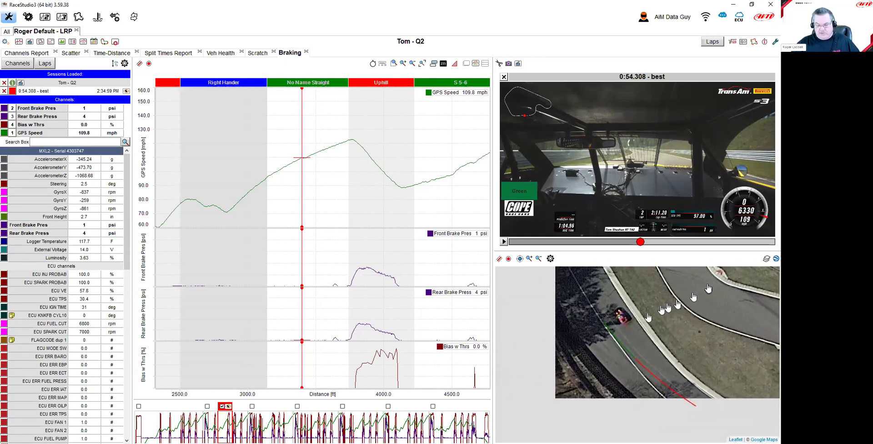
scroll(652, 388, "up", 3)
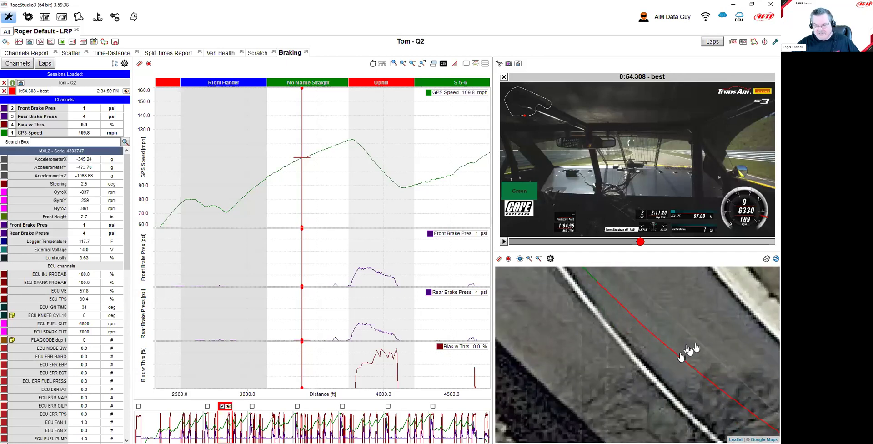
scroll(686, 370, "down", 2)
scroll(615, 390, "up", 1)
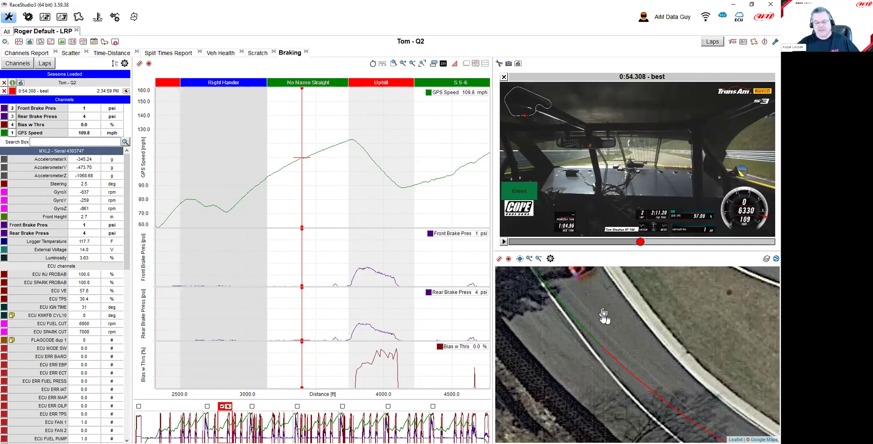
right_click(598, 288)
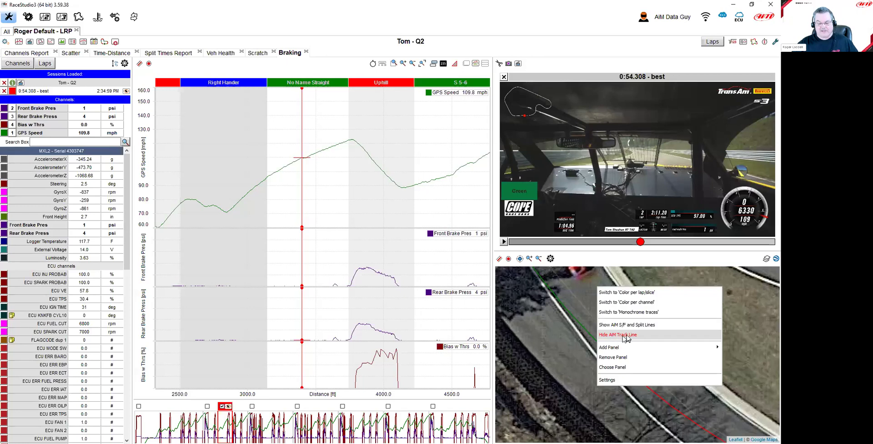
left_click(627, 338)
scroll(622, 362, "down", 2)
scroll(684, 371, "up", 2)
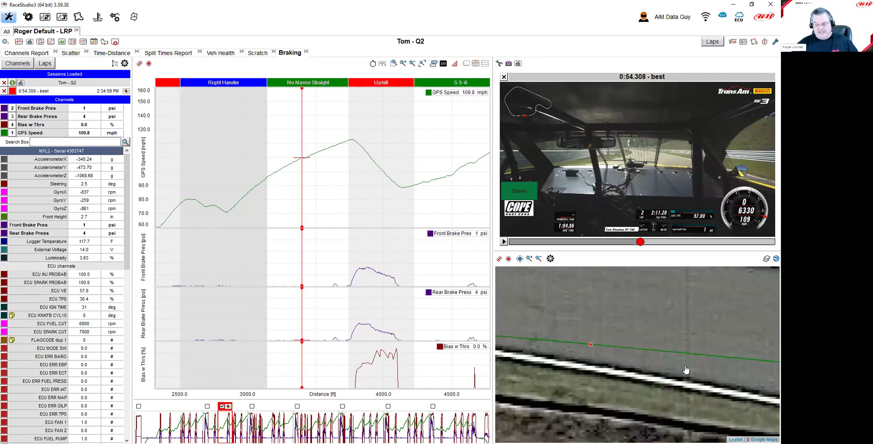
left_click_drag(682, 353, 660, 349)
scroll(677, 329, "down", 2)
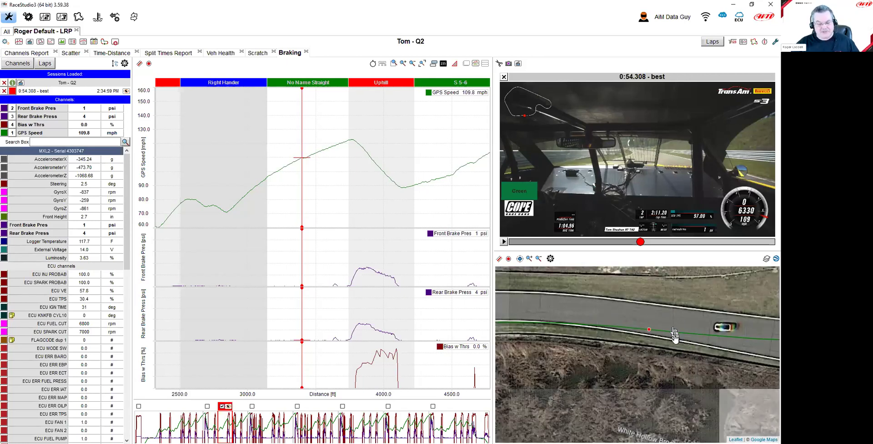
Save the current analysis profile, and view only the No Name Straight split in the plot before restoring the full lap
left_click(6, 41)
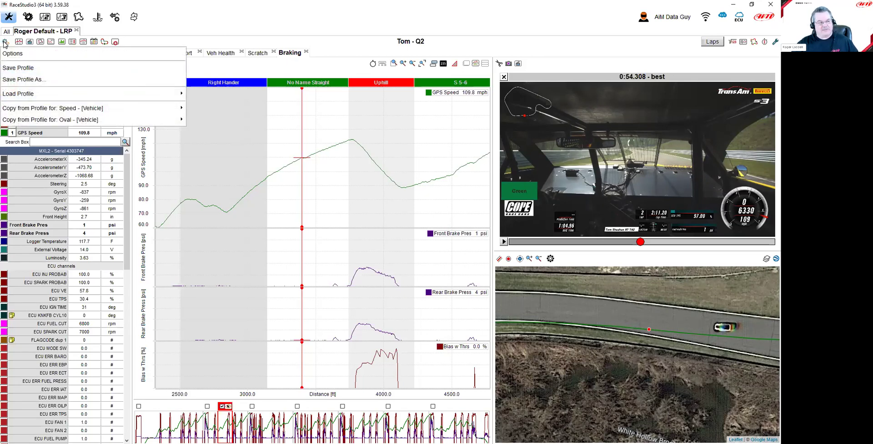
left_click(25, 67)
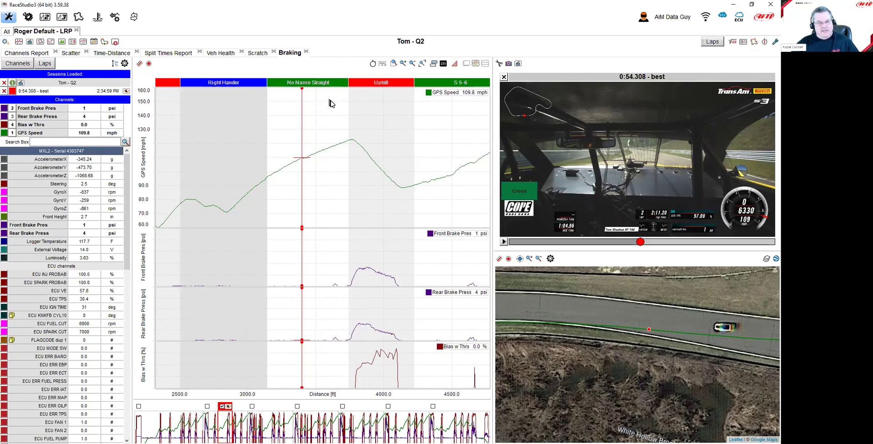
left_click(332, 83)
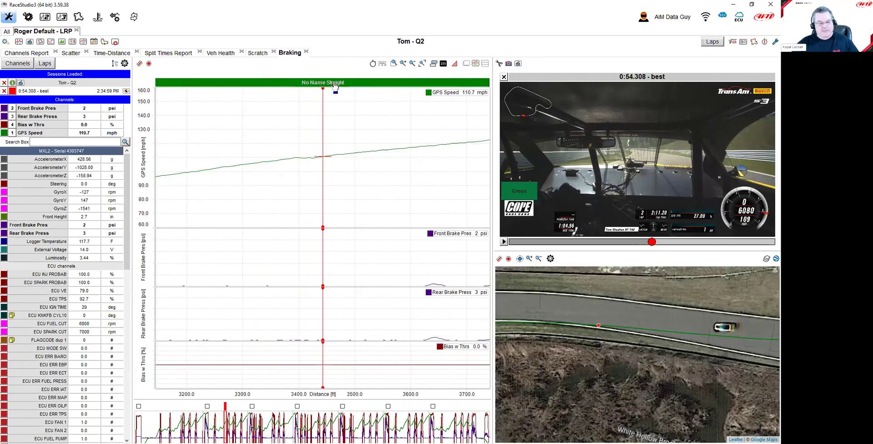
left_click(335, 84)
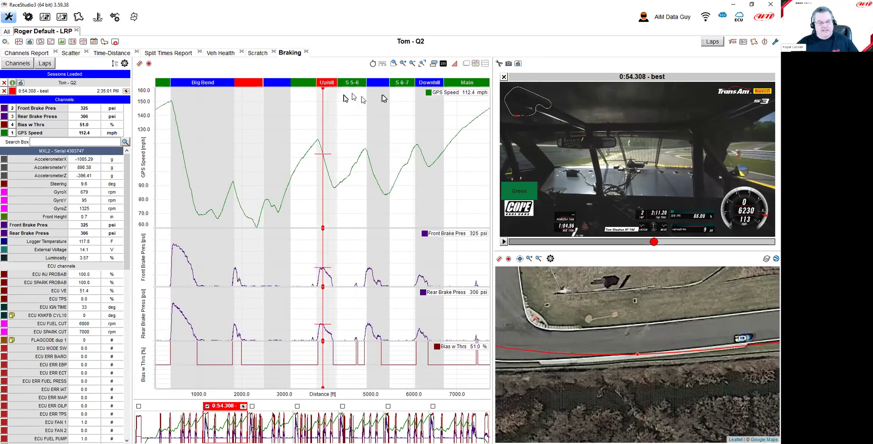
Unlock splits management, and open the S 5-6 split's sector name for editing without changing it
right_click(354, 85)
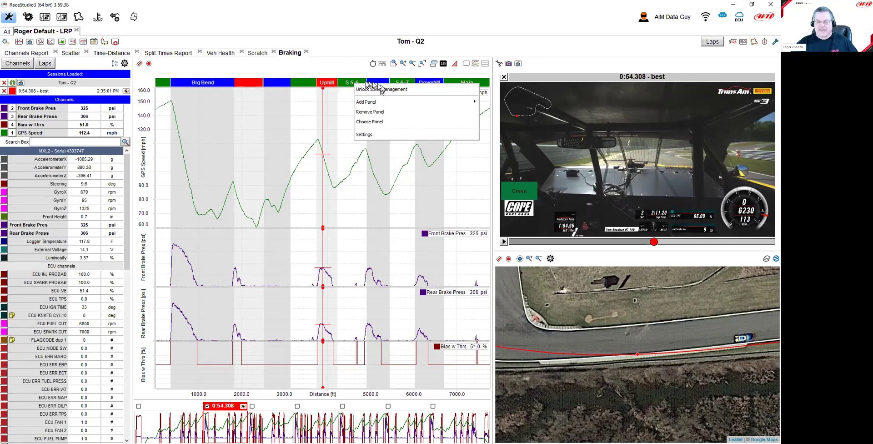
left_click(367, 90)
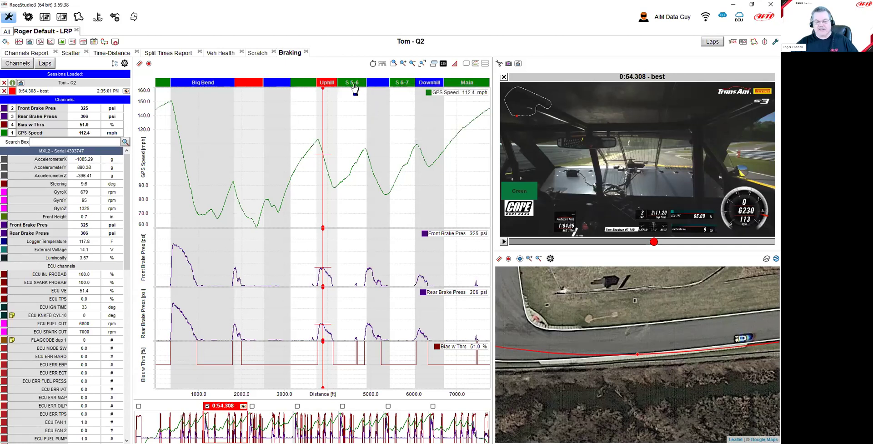
right_click(356, 87)
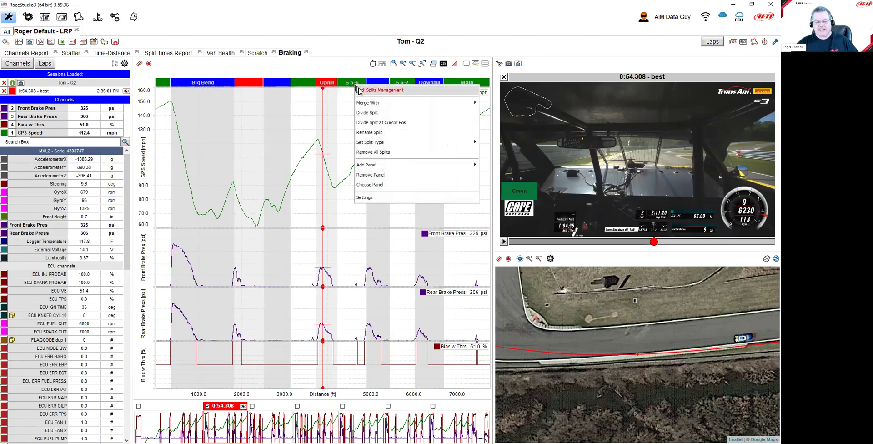
left_click(389, 132)
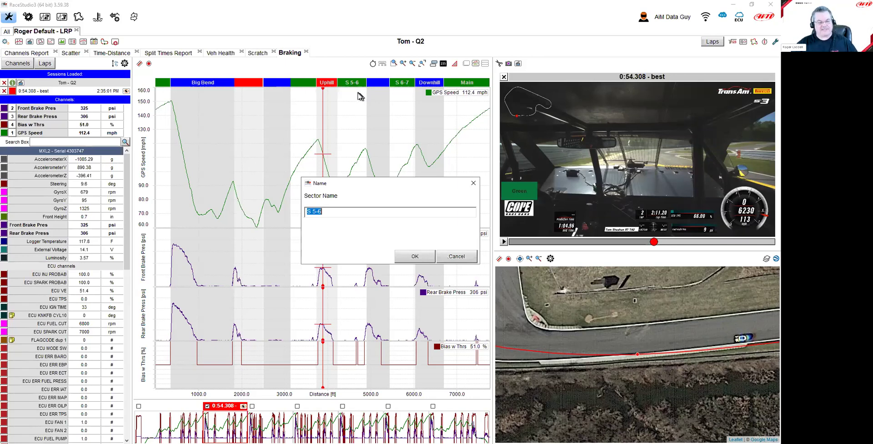
left_click(457, 256)
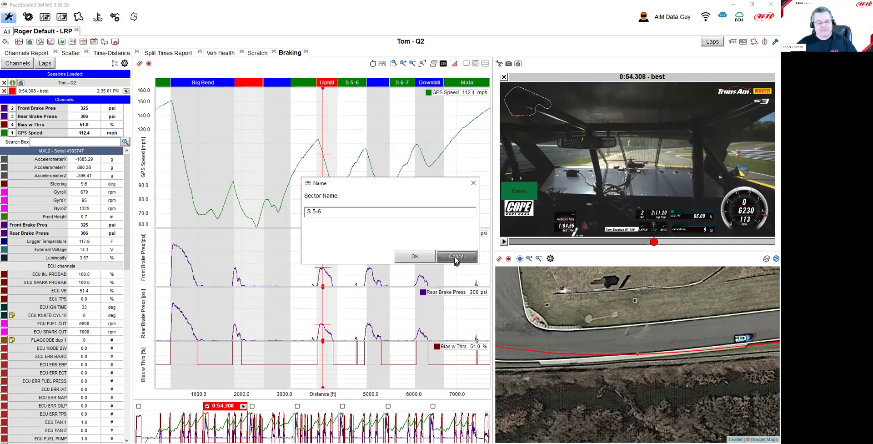
Check the sector names of the No Name Straight split and the lap's first split in the rename dialog, without changing them
right_click(305, 90)
left_click(329, 135)
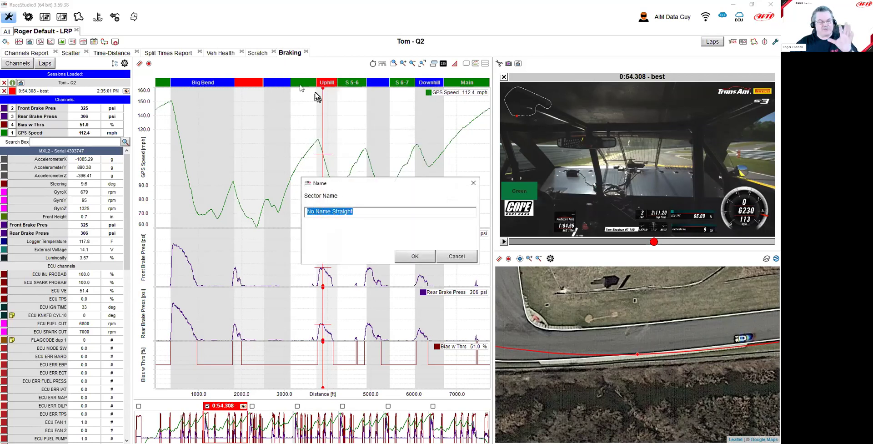
left_click(457, 257)
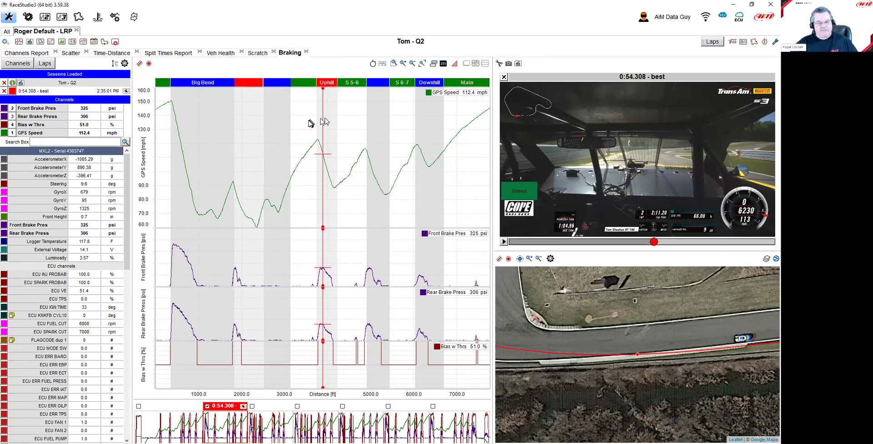
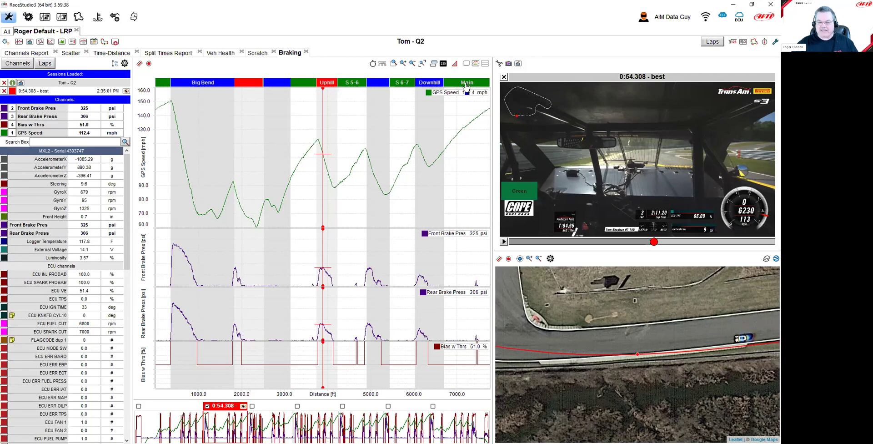
right_click(165, 85)
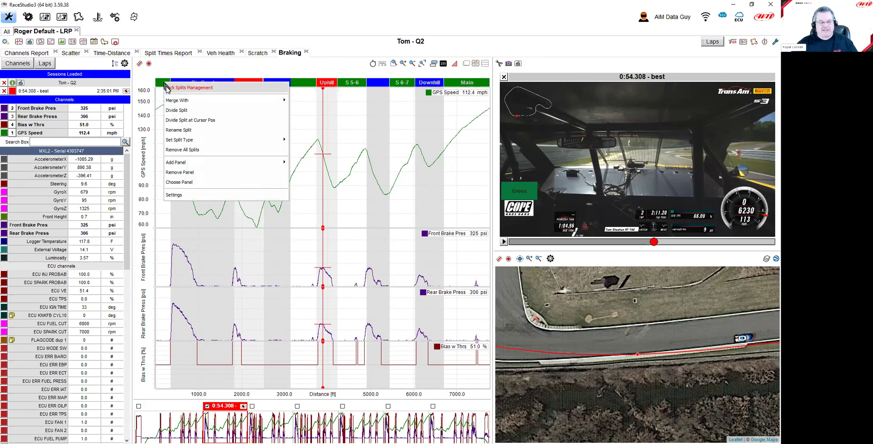
left_click(178, 130)
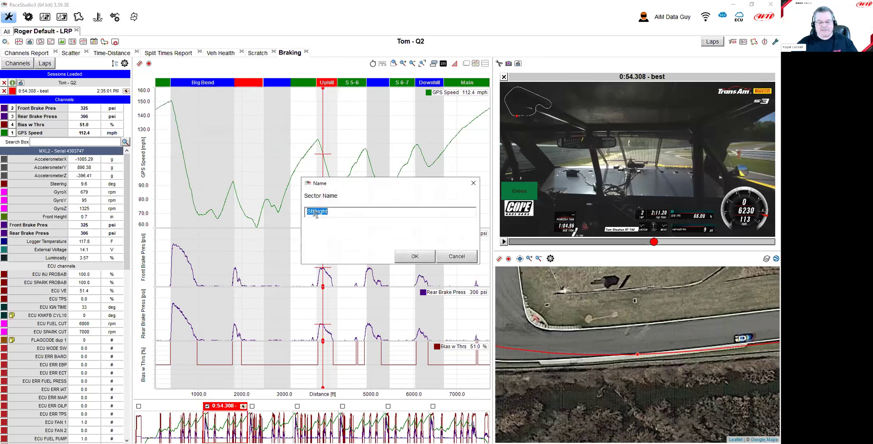
left_click(452, 258)
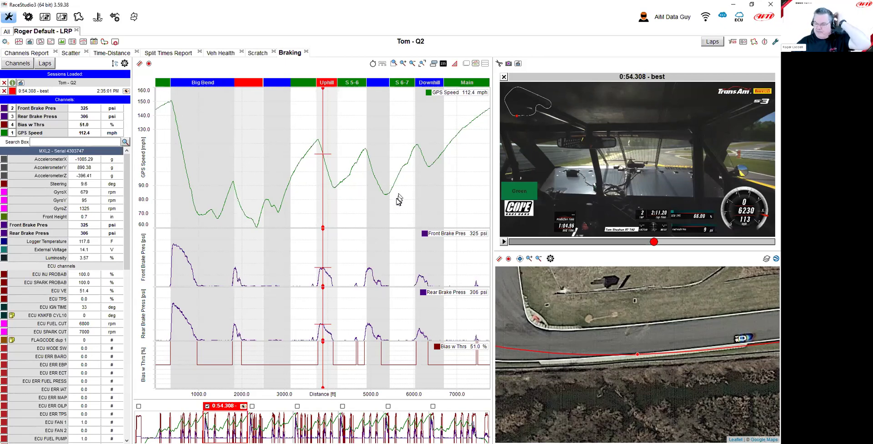
Switch to the Scratch layout and move the plot cursor along the lap to the split after S 5-6
key("XF86AudioLowerVolume")
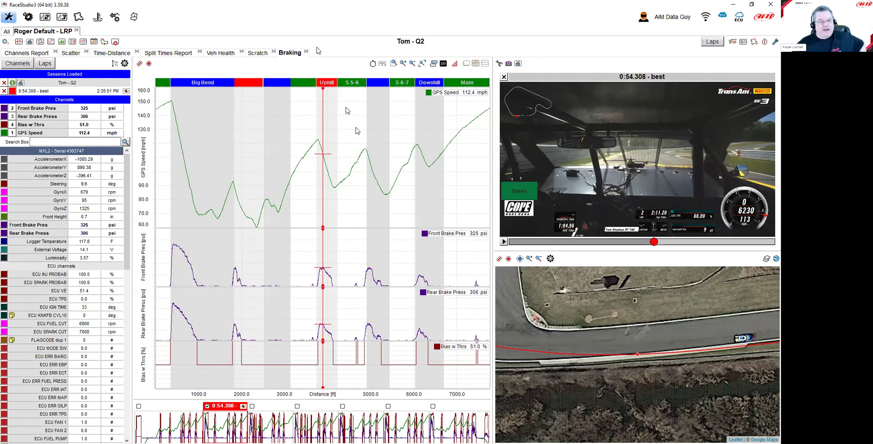
left_click(257, 55)
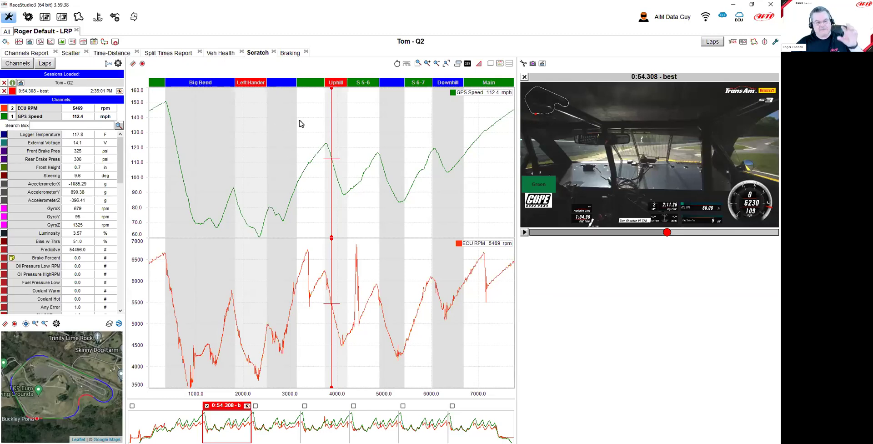
left_click_drag(299, 122, 388, 129)
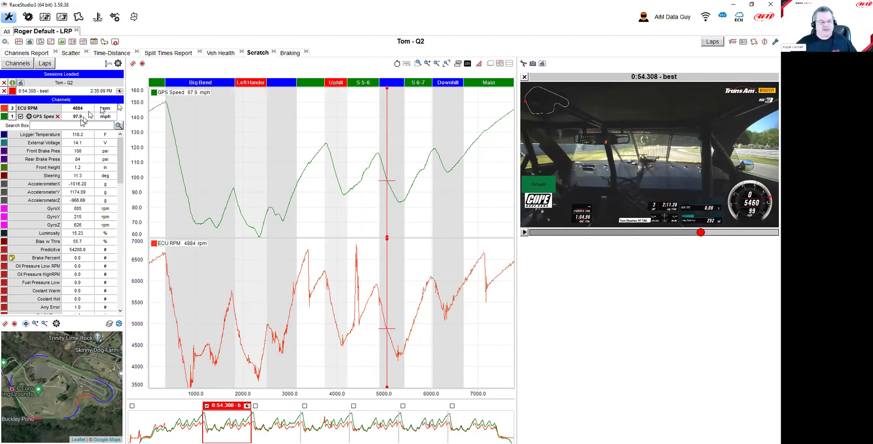
Add the Front Brake Pres and Rear Brake Press channels to the Scratch plot, and remove both from it again
double_click(50, 151)
double_click(51, 167)
left_click(374, 297)
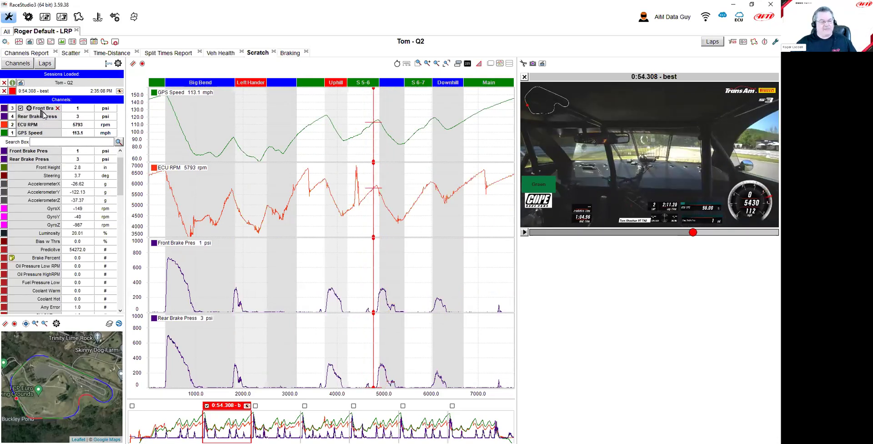
left_click(58, 108)
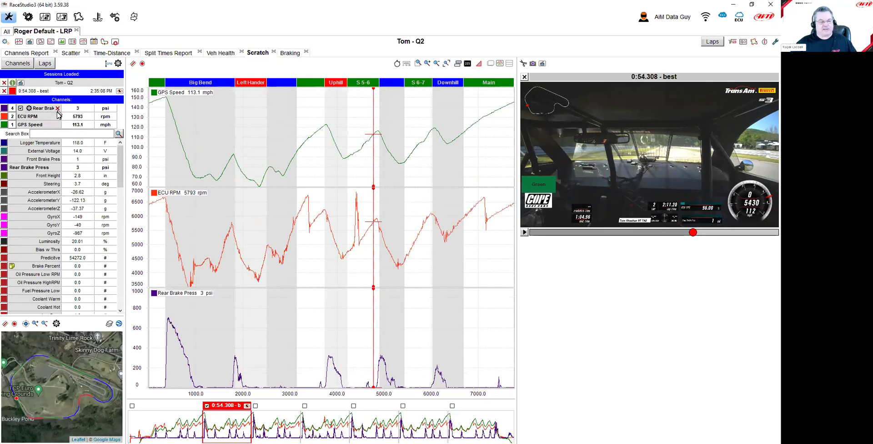
left_click(58, 108)
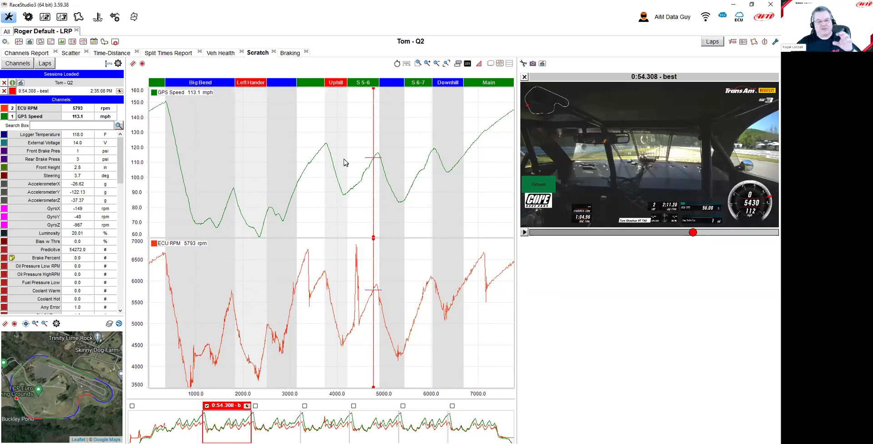
Add a custom layout, naming it with the presenter's first name followed by 2
left_click(116, 42)
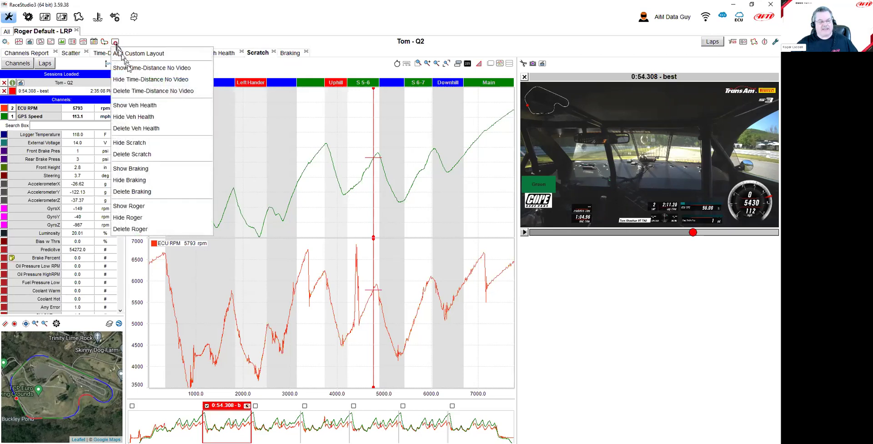
left_click(145, 55)
left_click_drag(362, 216, 287, 210)
type("Roger")
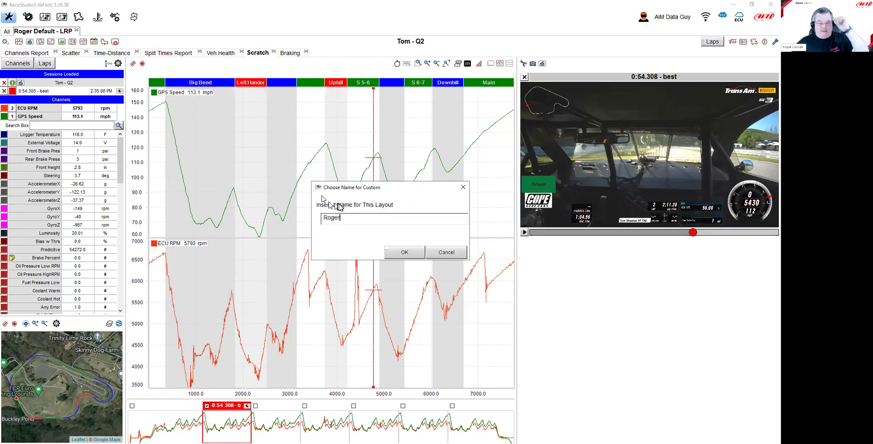
left_click(402, 252)
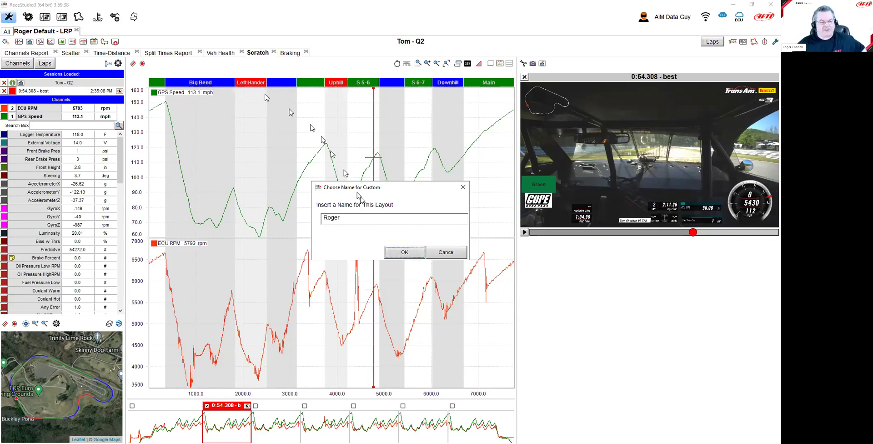
left_click(349, 217)
left_click(404, 252)
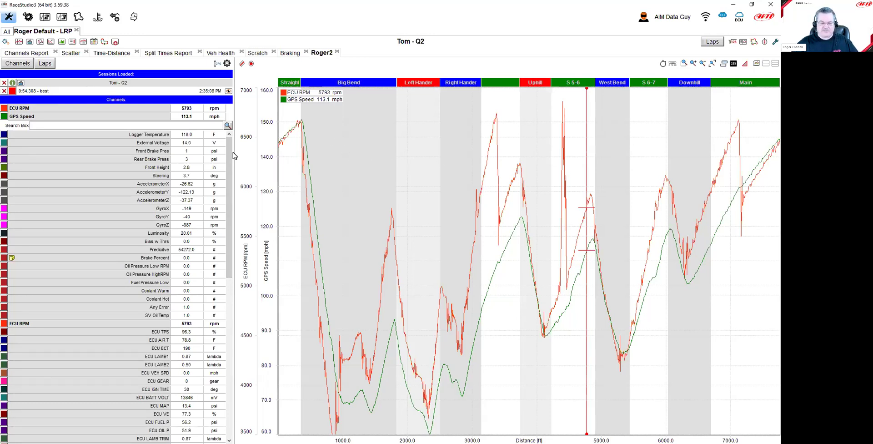
Narrow the channel list and change the new custom layout's plot panel to a Channels Report
left_click_drag(236, 155, 154, 157)
right_click(387, 123)
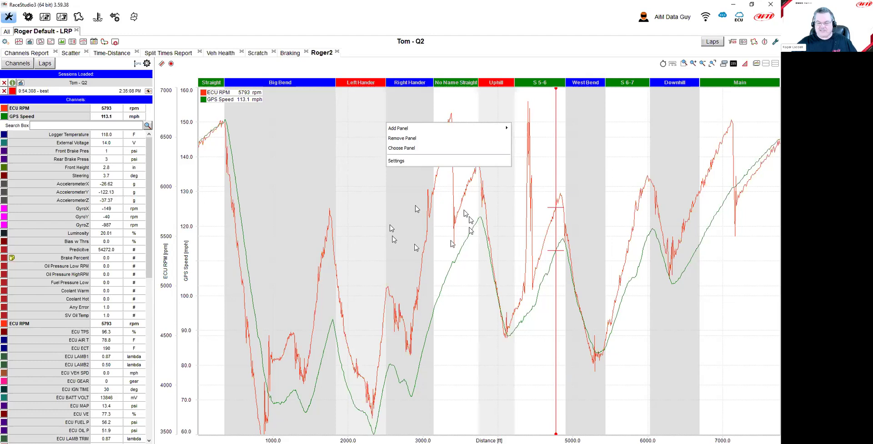
left_click(395, 189)
right_click(393, 186)
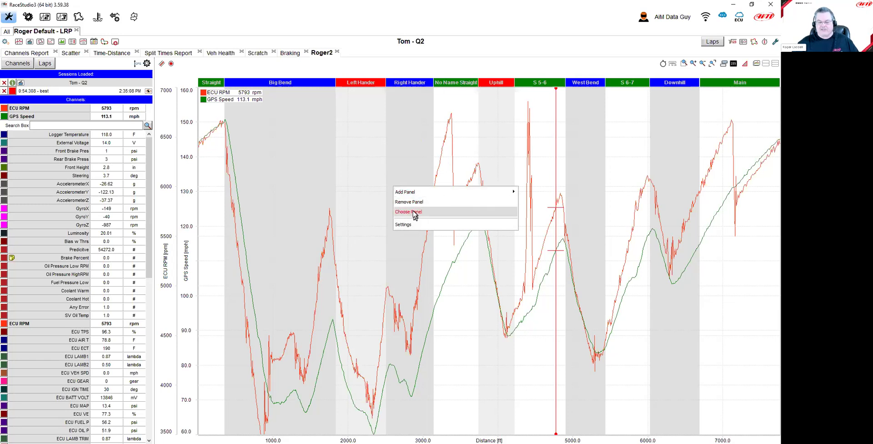
left_click(414, 214)
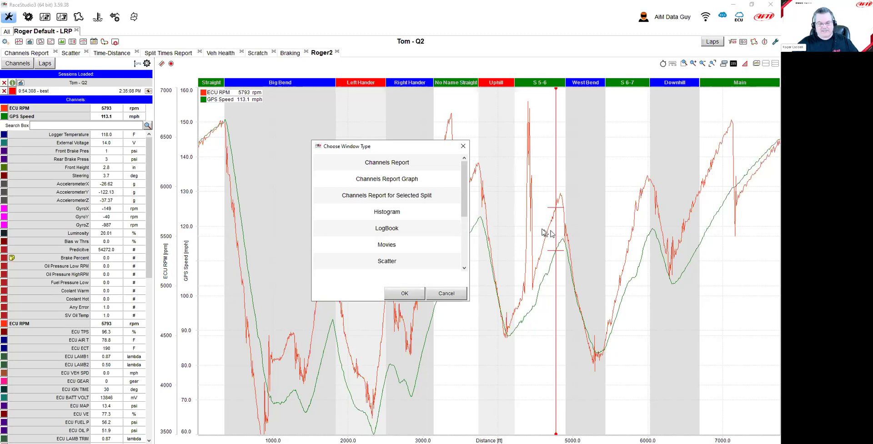
left_click(400, 263)
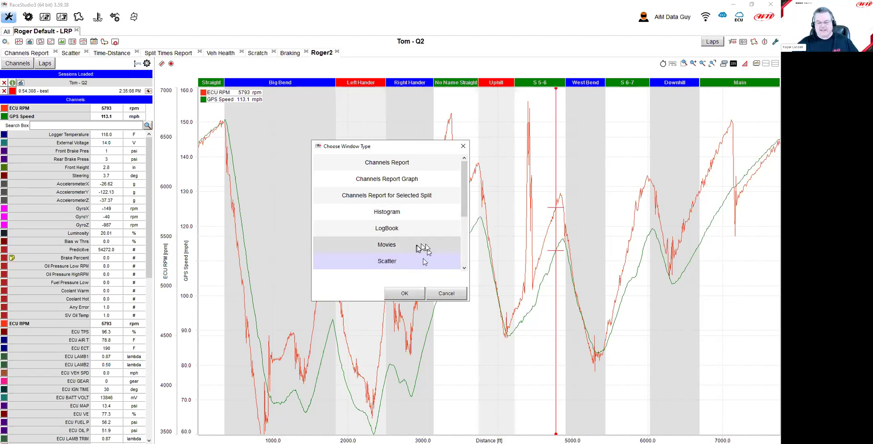
left_click(401, 163)
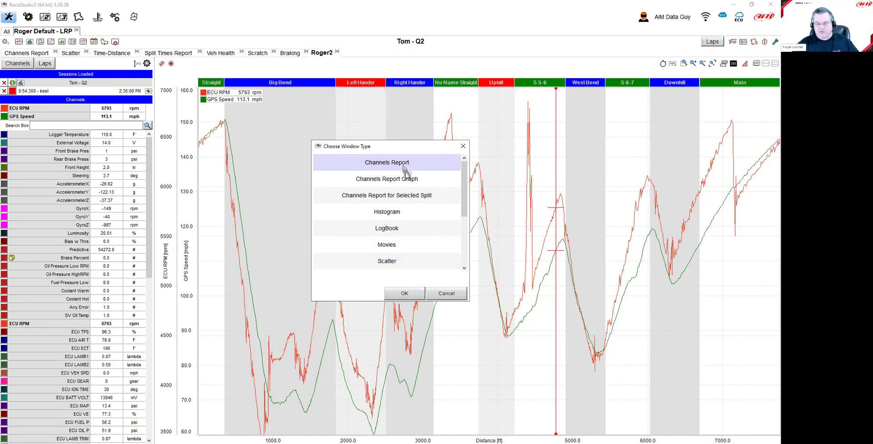
left_click(417, 290)
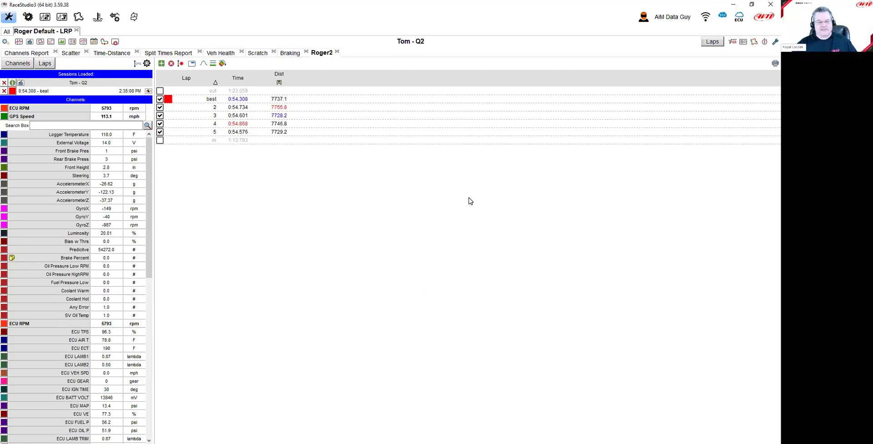
Add a panel to the right of the Channels Report and fill it with the satellite track map
right_click(439, 176)
mouse_move(480, 184)
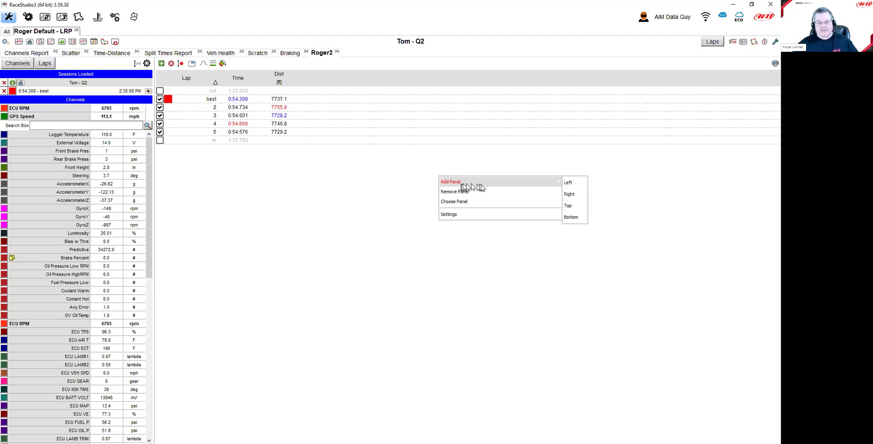
left_click(569, 194)
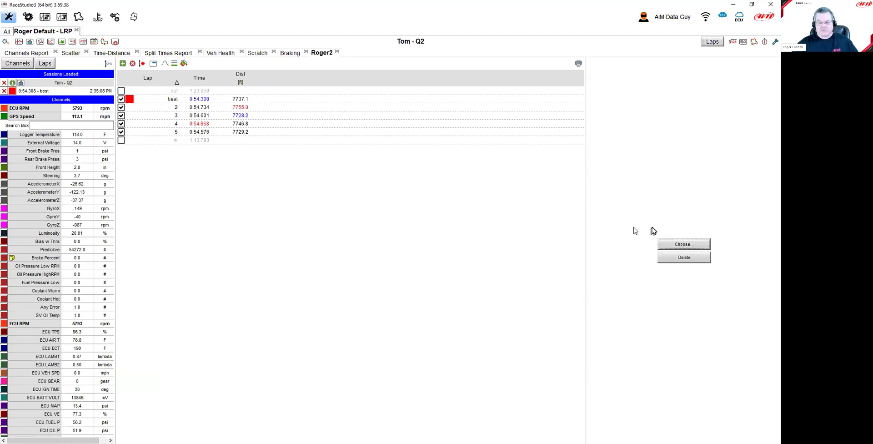
left_click(677, 244)
left_click_drag(466, 193, 459, 241)
left_click(404, 247)
left_click(404, 293)
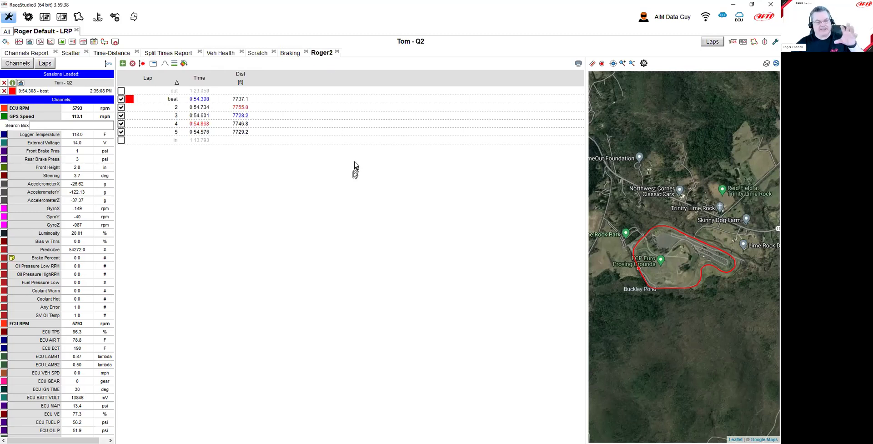
In the Braking layout, rescale the Bias w Thrs plot to show its peaks and place the cursor in the Uphill braking zone
left_click(289, 54)
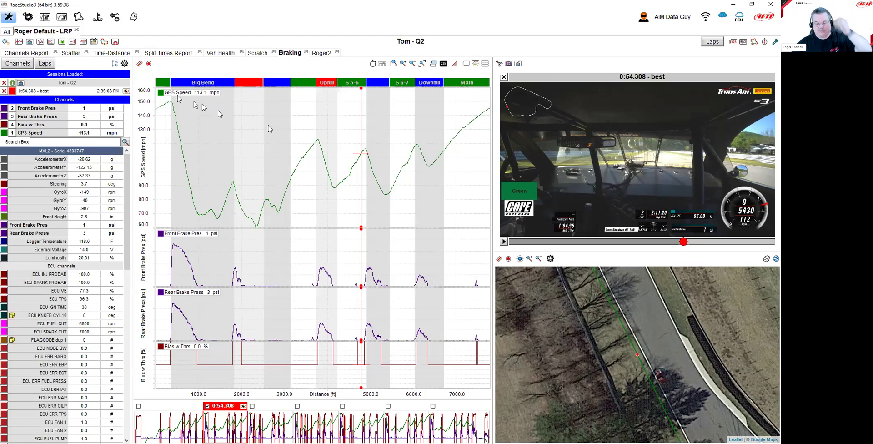
left_click(306, 171)
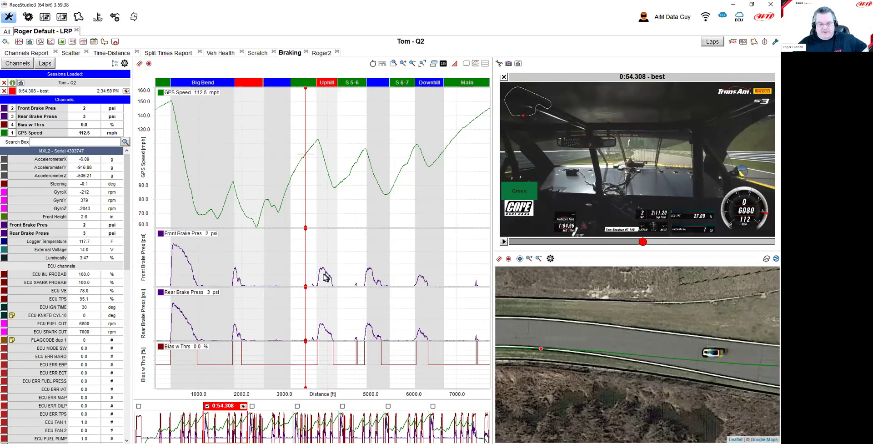
left_click(322, 362)
scroll(144, 364, "up", 2)
left_click(324, 354)
left_click_drag(321, 351, 324, 348)
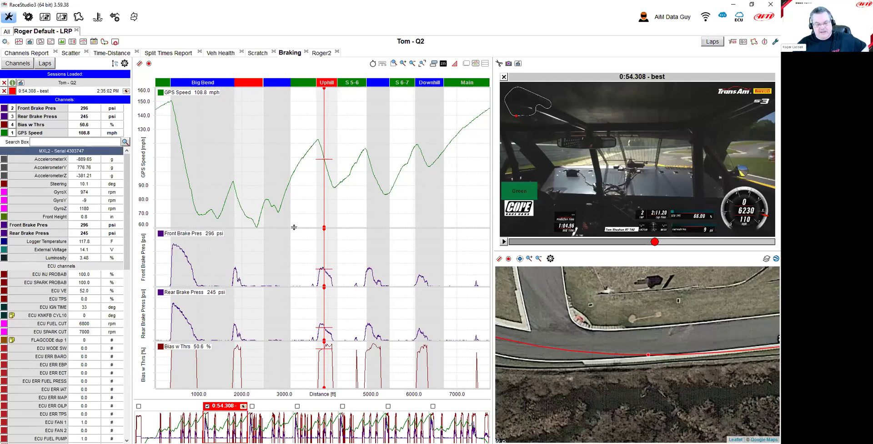
left_click(299, 181)
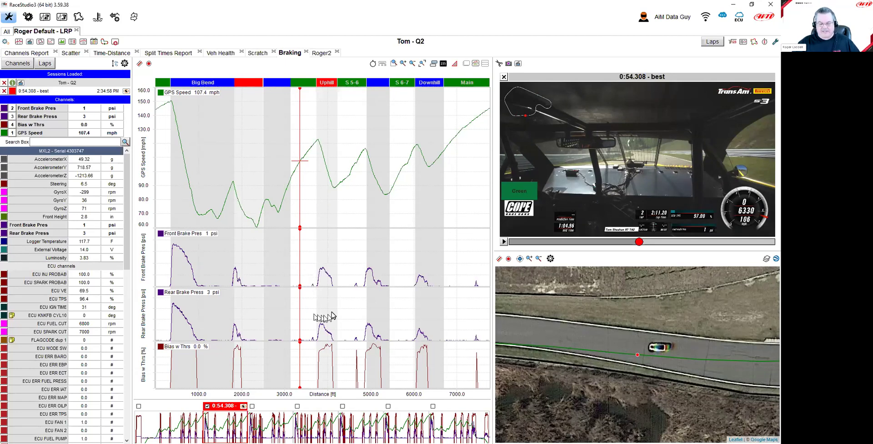
left_click(323, 295)
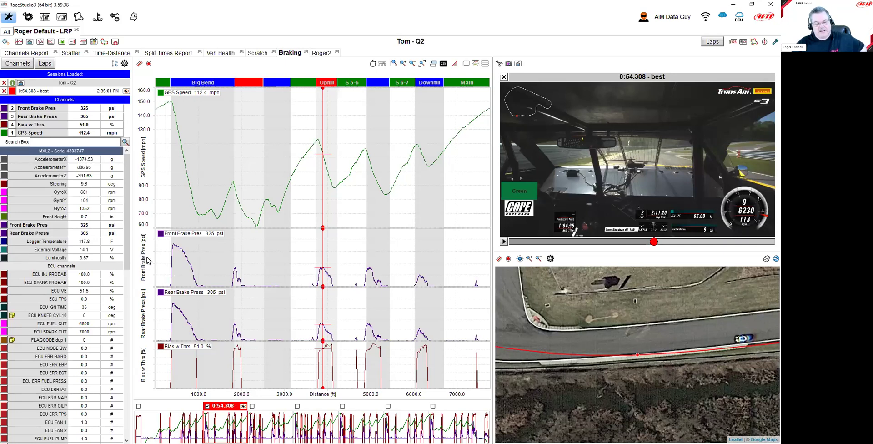
Set the Time-Distance plot settings to hide the labels on both the plot X axis and the plot Y axis
right_click(312, 190)
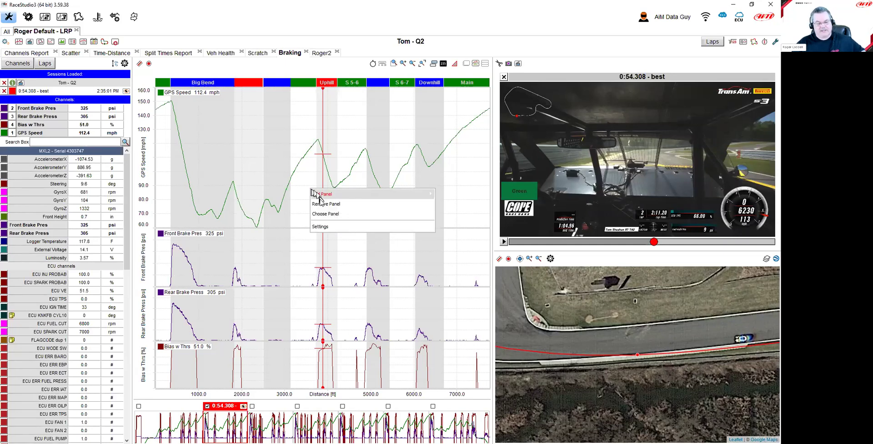
left_click(330, 227)
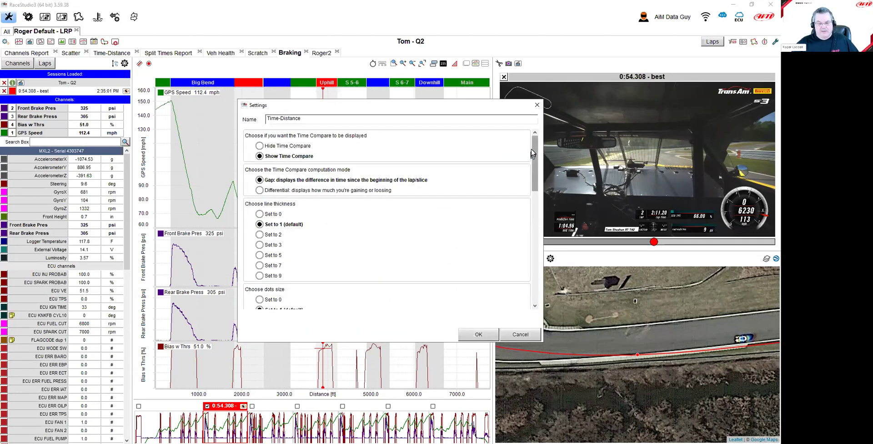
left_click_drag(535, 153, 545, 238)
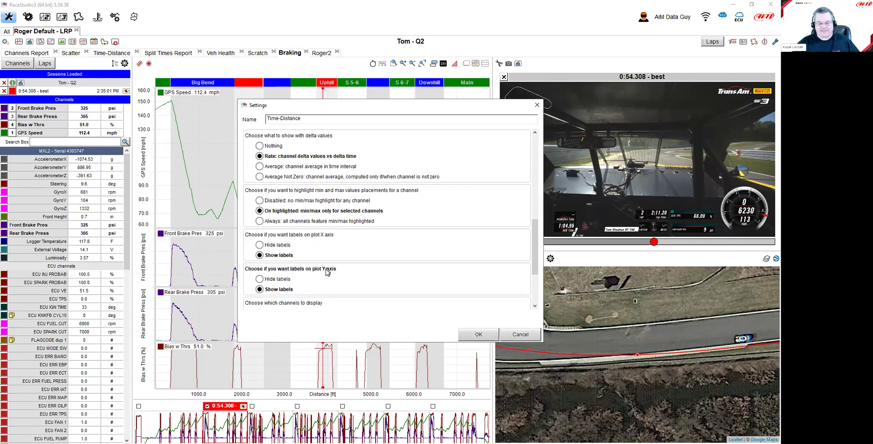
left_click(260, 279)
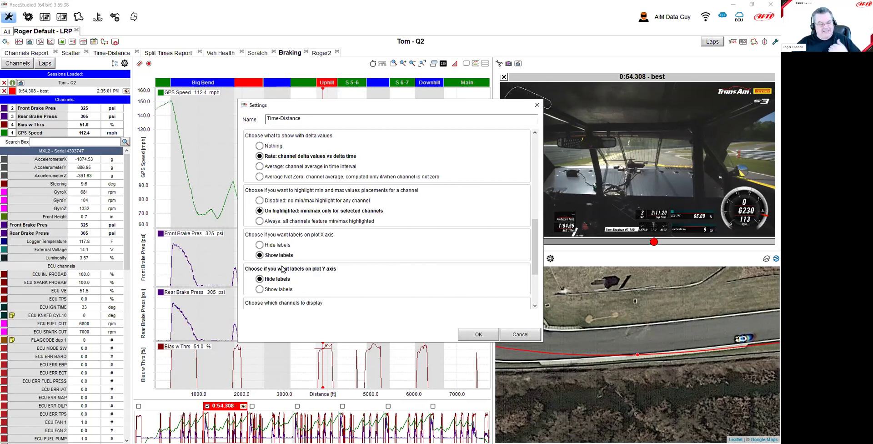
left_click(273, 245)
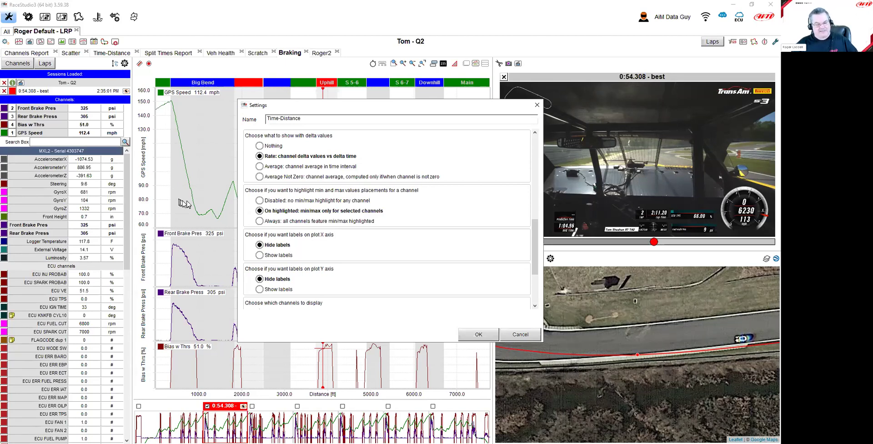
left_click(478, 334)
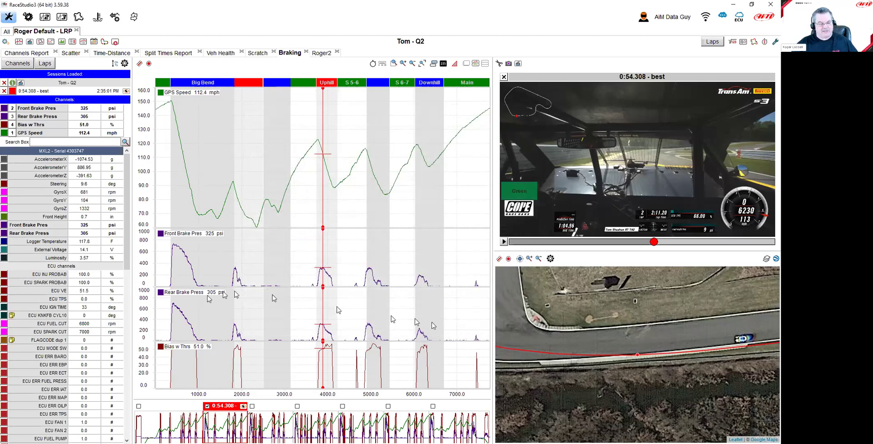
Compare front and rear brake pressures by moving the cursor to the Big Bend and Uphill braking zones and into S 5-6
left_click(290, 269)
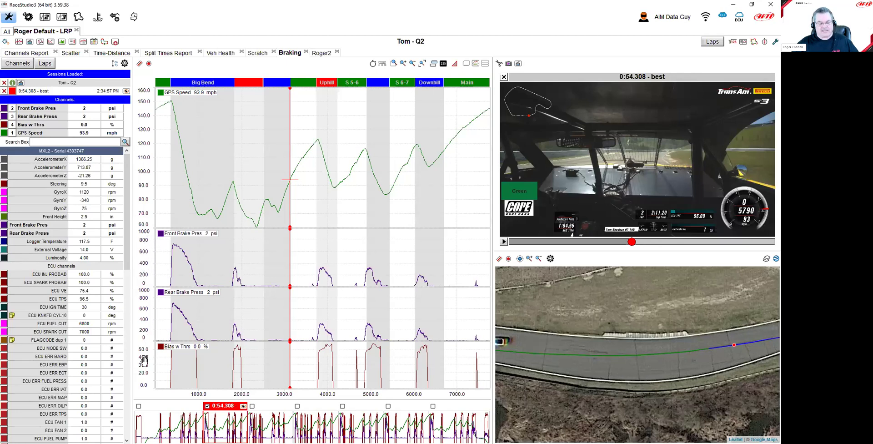
left_click(176, 254)
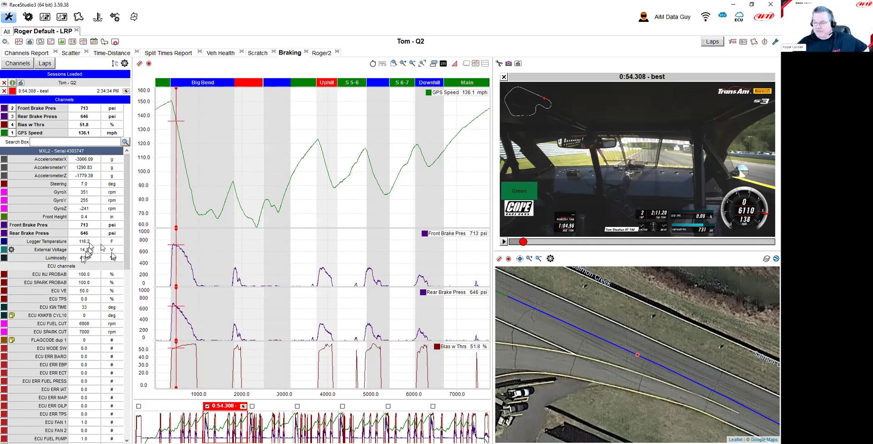
left_click(320, 186)
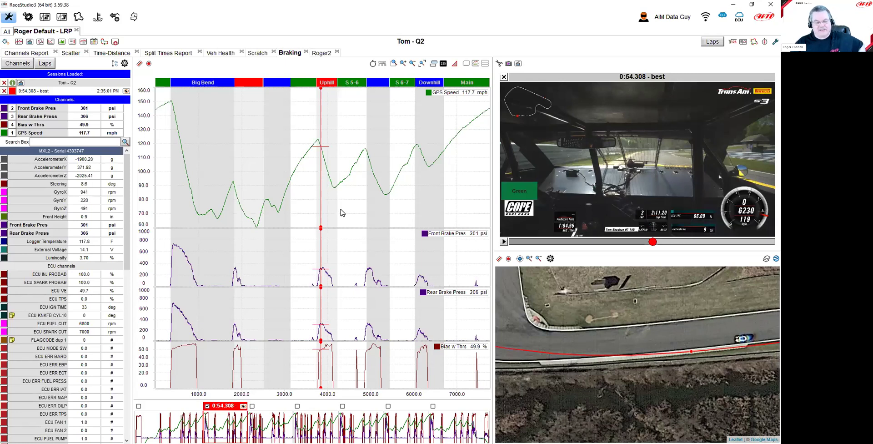
left_click(340, 208)
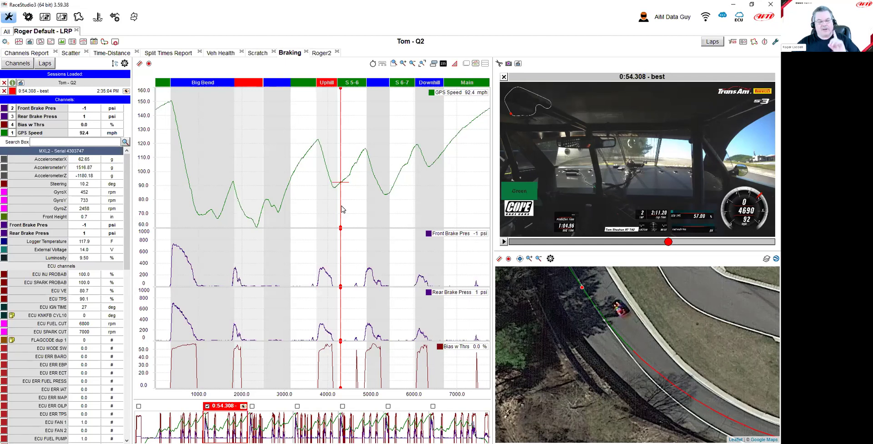
Open the math channels library and switch off M Corner Rad for the MXL2 logger
left_click(732, 42)
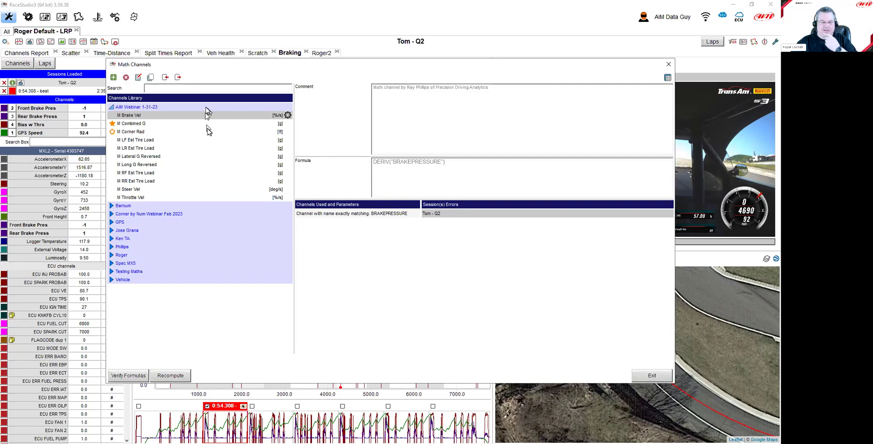
left_click(113, 124)
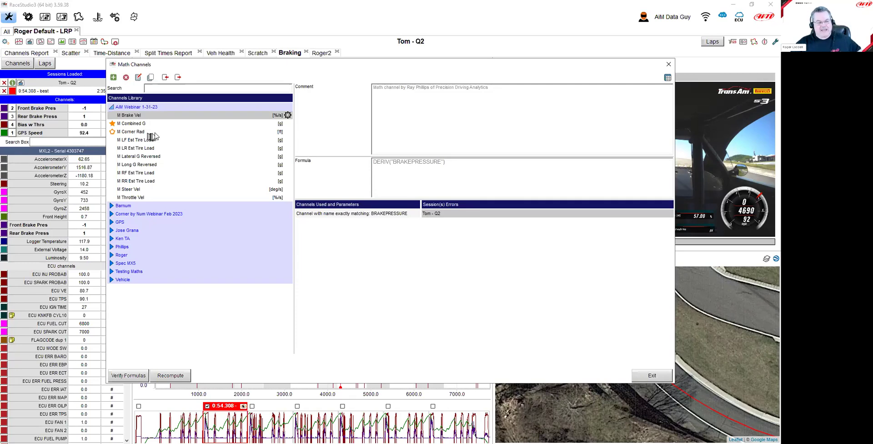
left_click(285, 133)
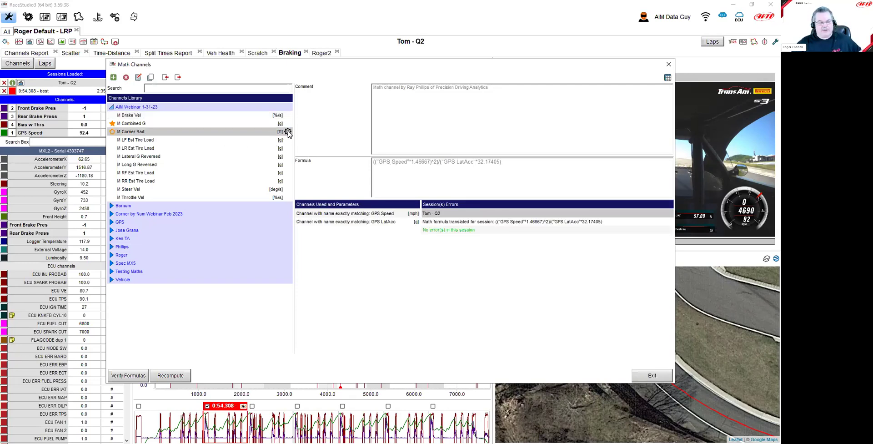
left_click(287, 131)
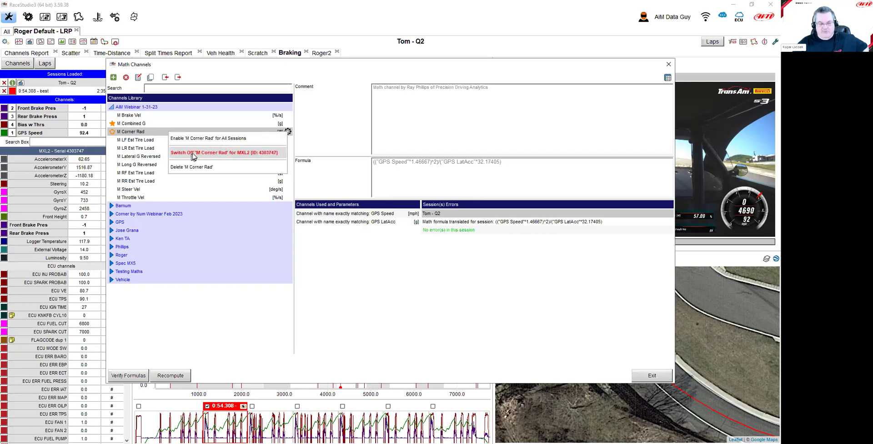
left_click(253, 154)
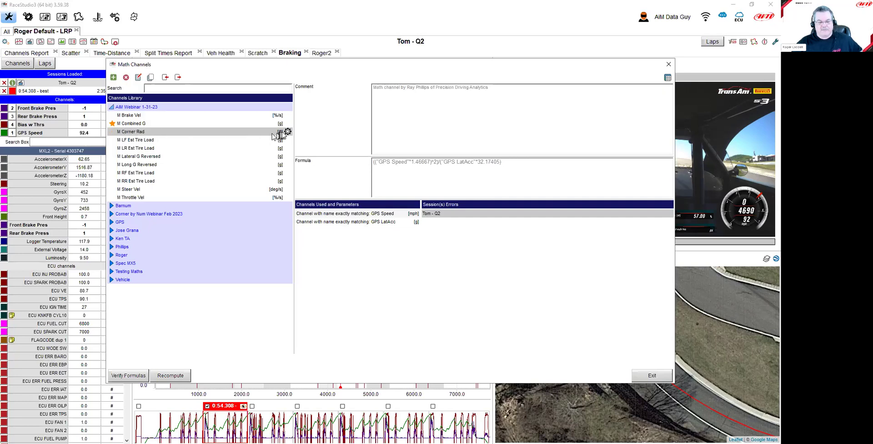
Review the enable and delete options for the M Corner Rad math channel without choosing any
left_click(287, 132)
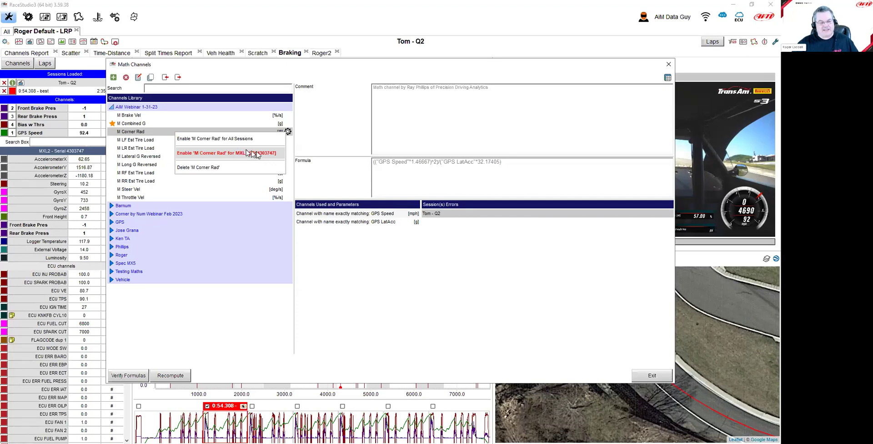
left_click(328, 130)
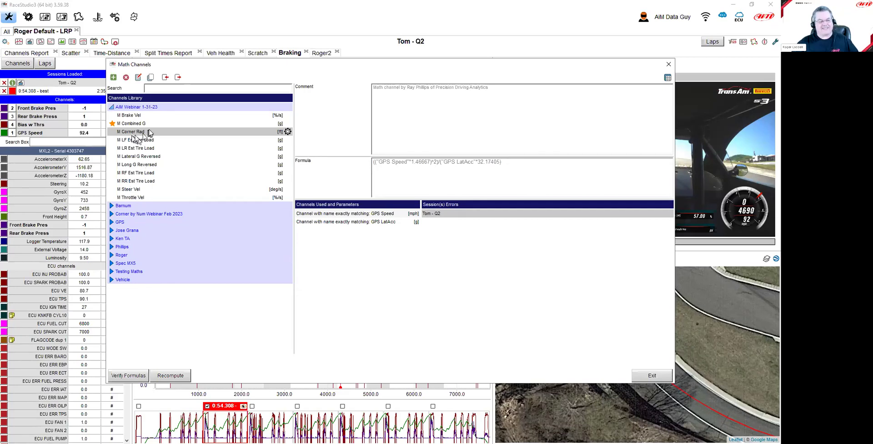
left_click(288, 131)
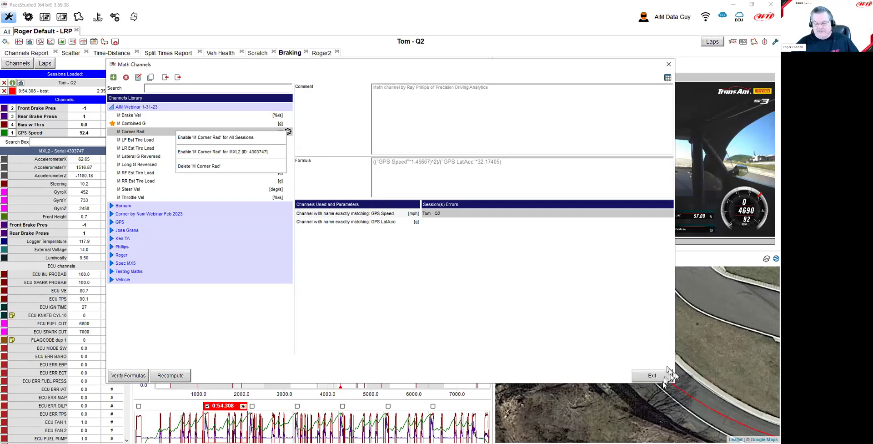
left_click(562, 302)
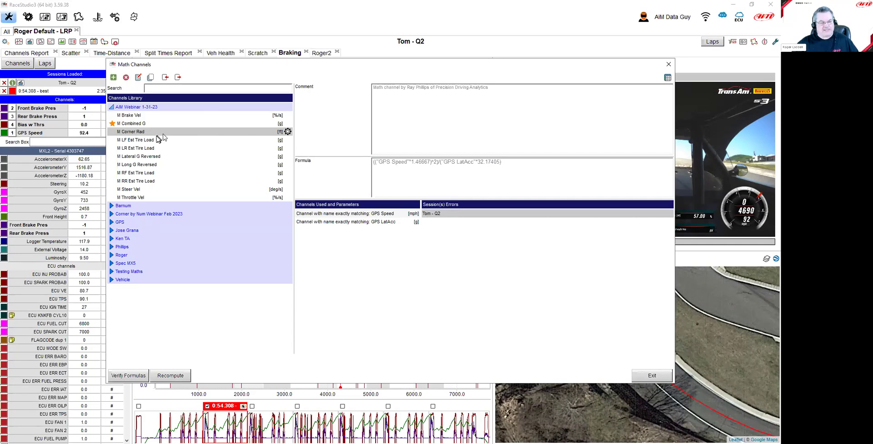
Review the M Corner Rad math channel's edit settings and available groups, cancel the edit, and close the math channels library
double_click(135, 132)
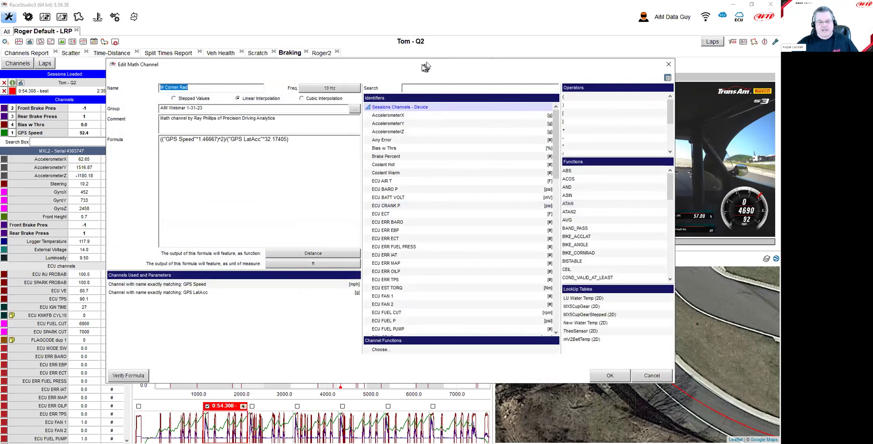
left_click_drag(423, 66, 412, 55)
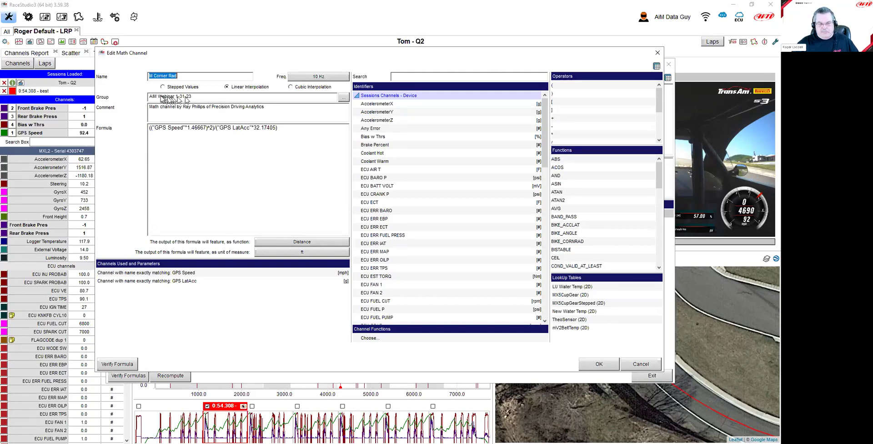
left_click(346, 99)
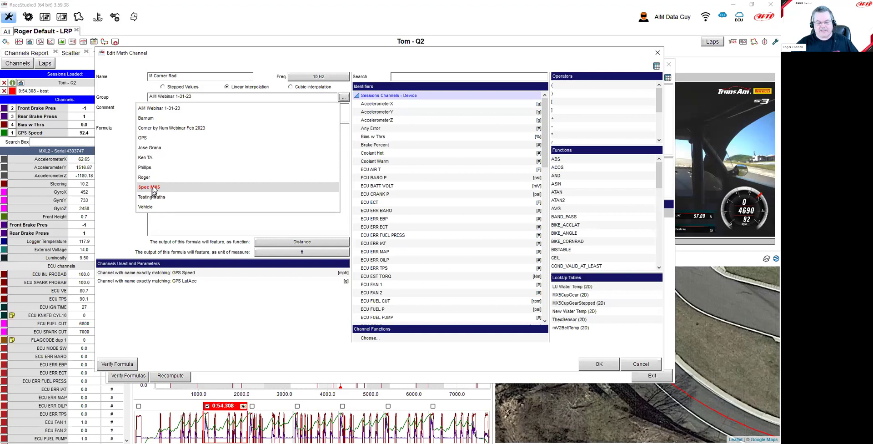
left_click(270, 56)
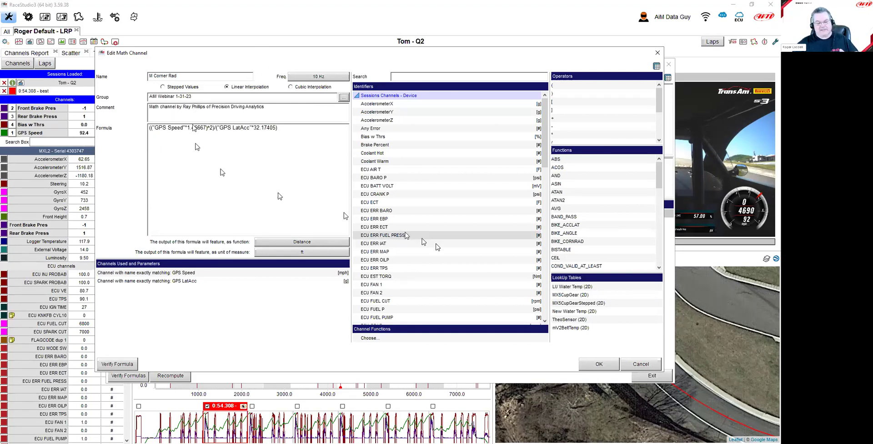
left_click(640, 364)
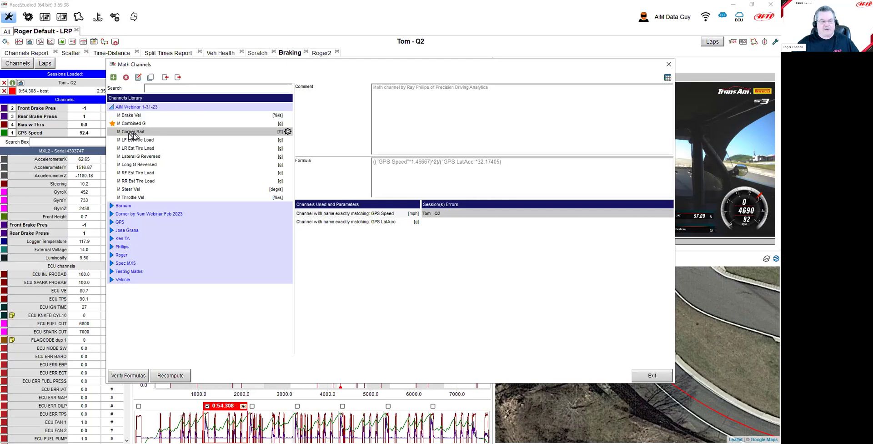
left_click(178, 78)
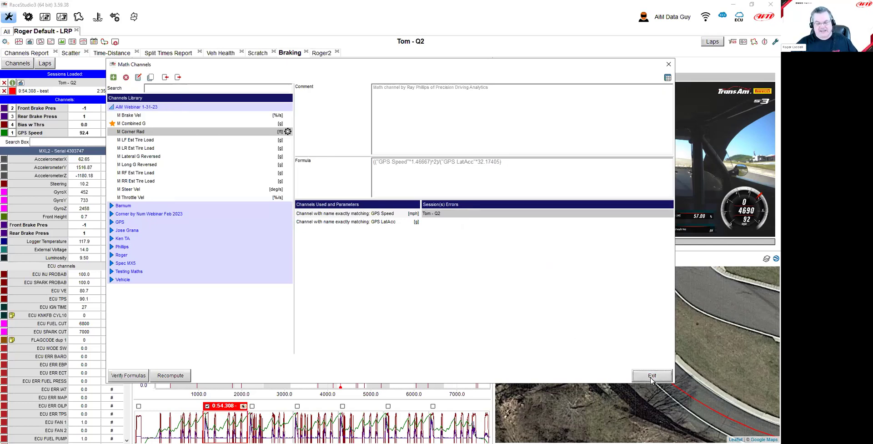
left_click(648, 373)
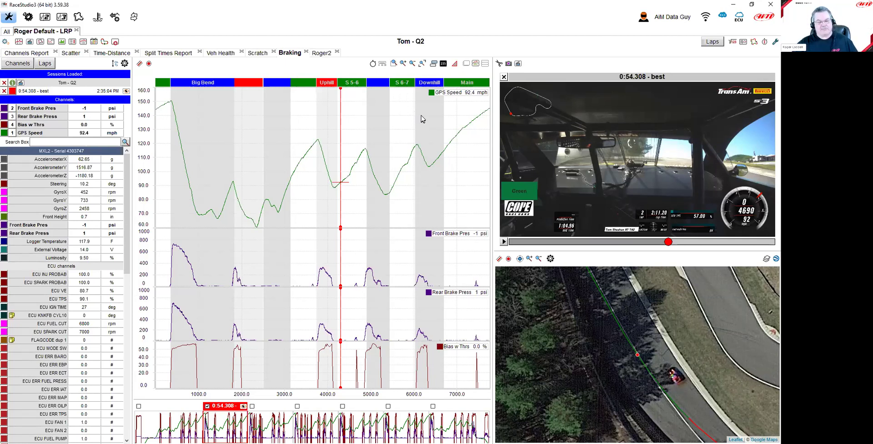
Move the plot cursor to the small brake pressure blip within S 5-6, and minimize the analysis window
left_click(356, 141)
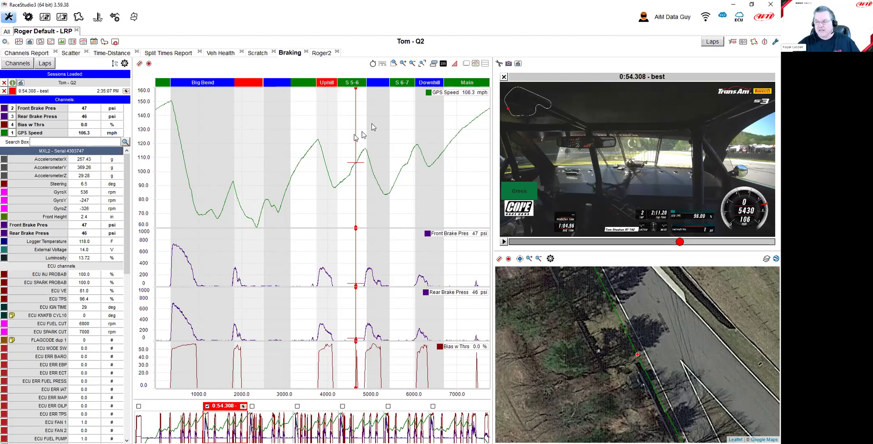
left_click(733, 5)
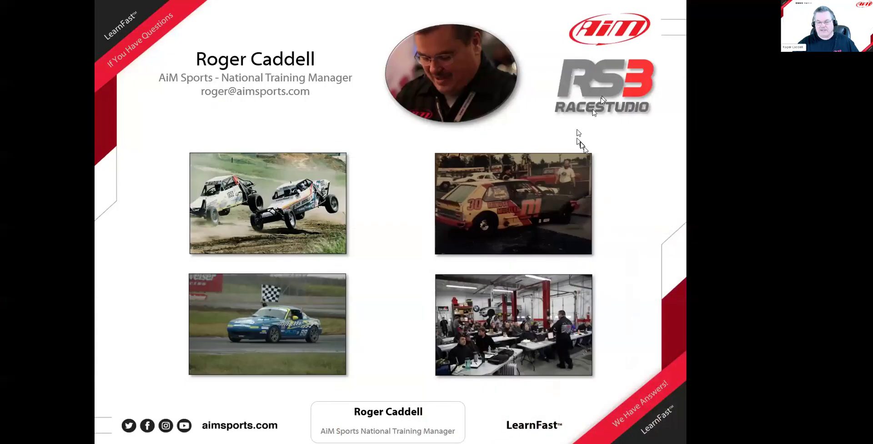
left_click(589, 160)
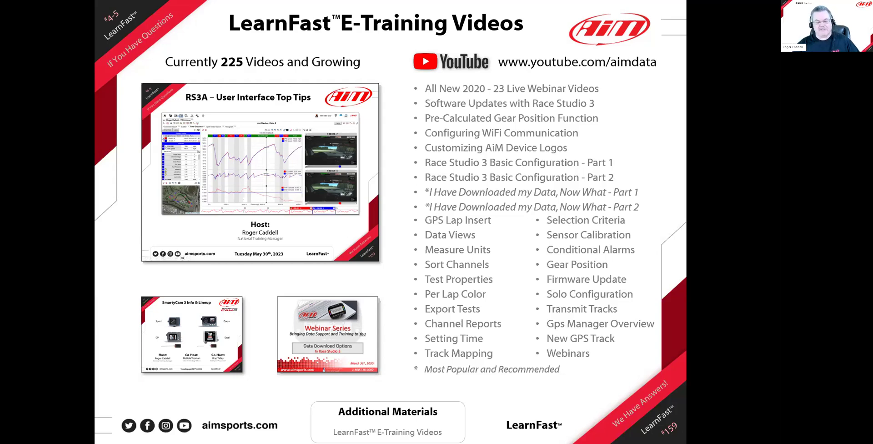
left_click(376, 125)
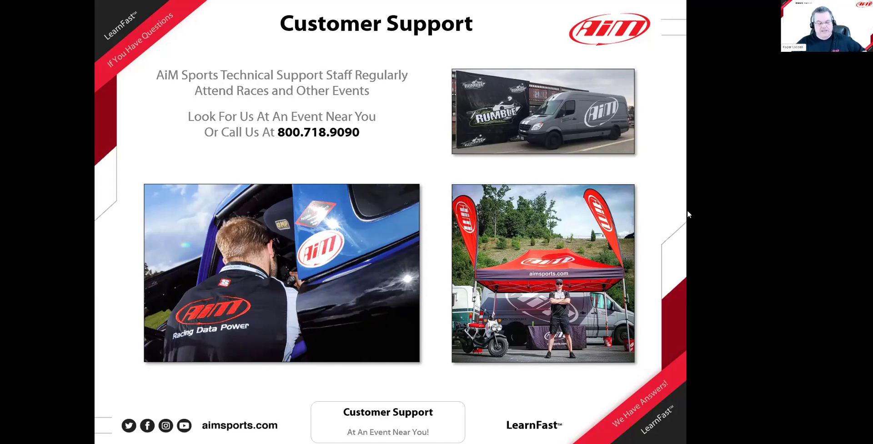
key("Right")
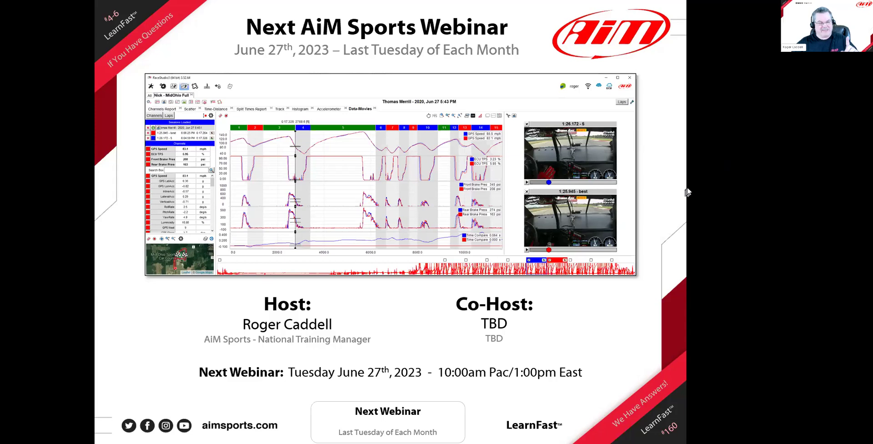
key("Left")
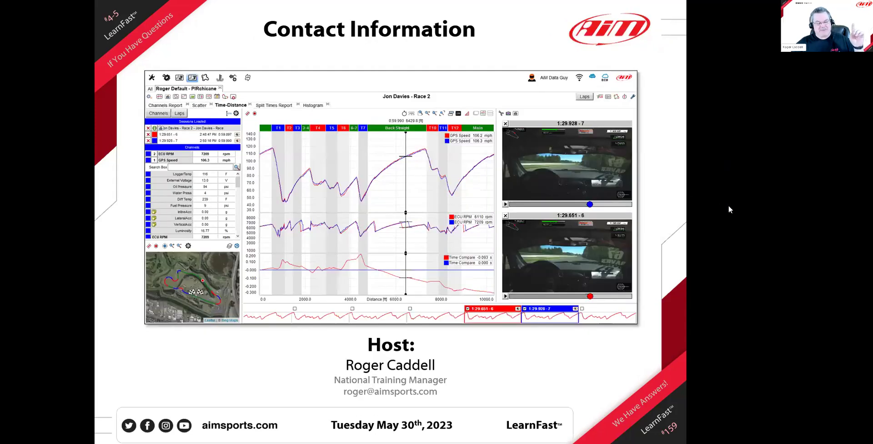